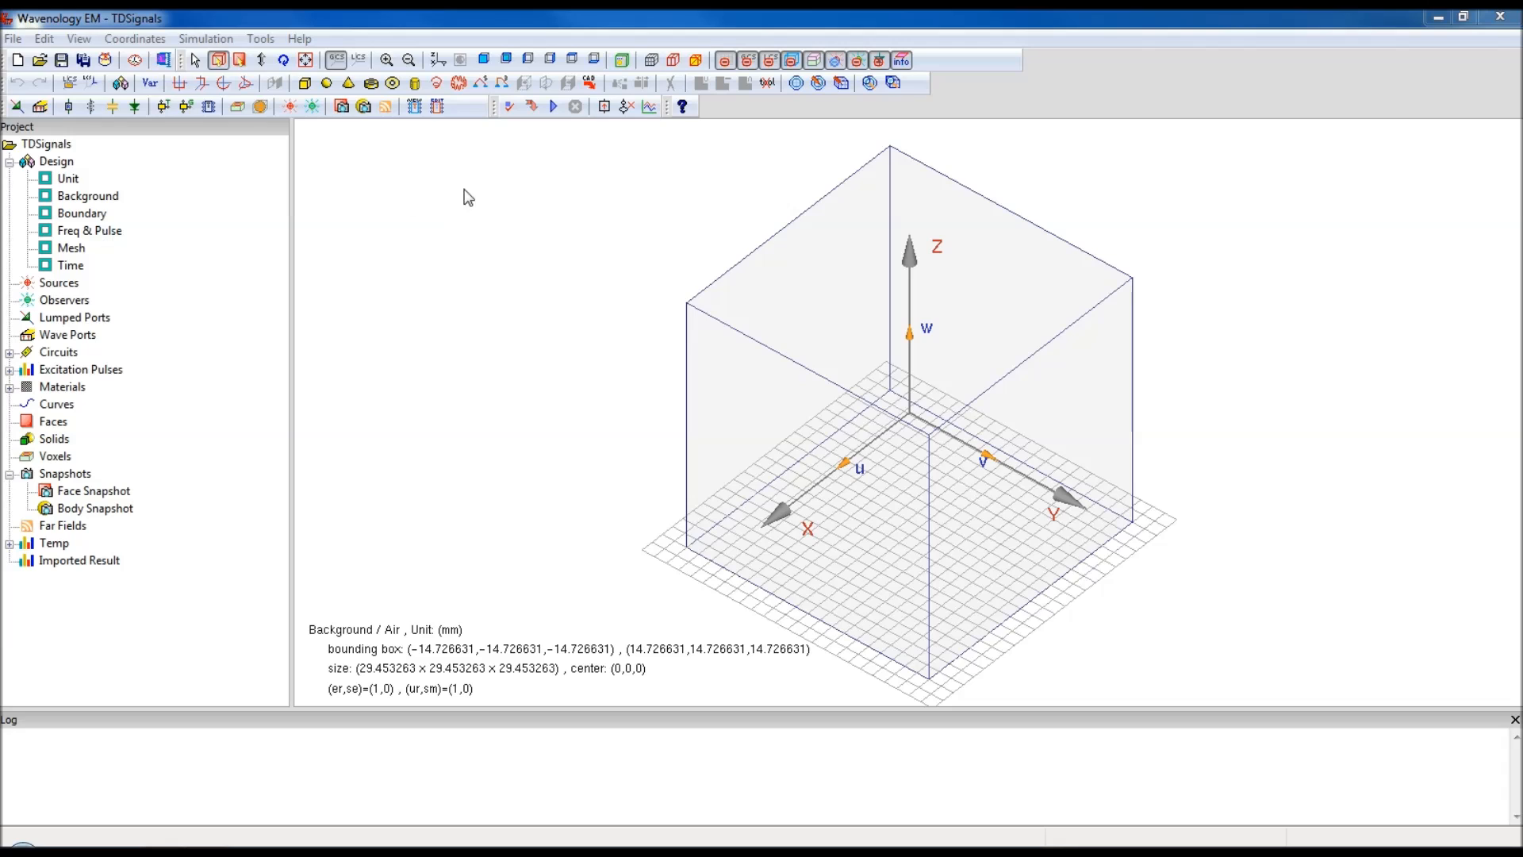
Step: Define the project's excitation by a frequency range from 0.1 to 2 GHz and apply it
{"action": "left_click", "coordinate": [83, 238]}
{"action": "left_click", "coordinate": [57, 161]}
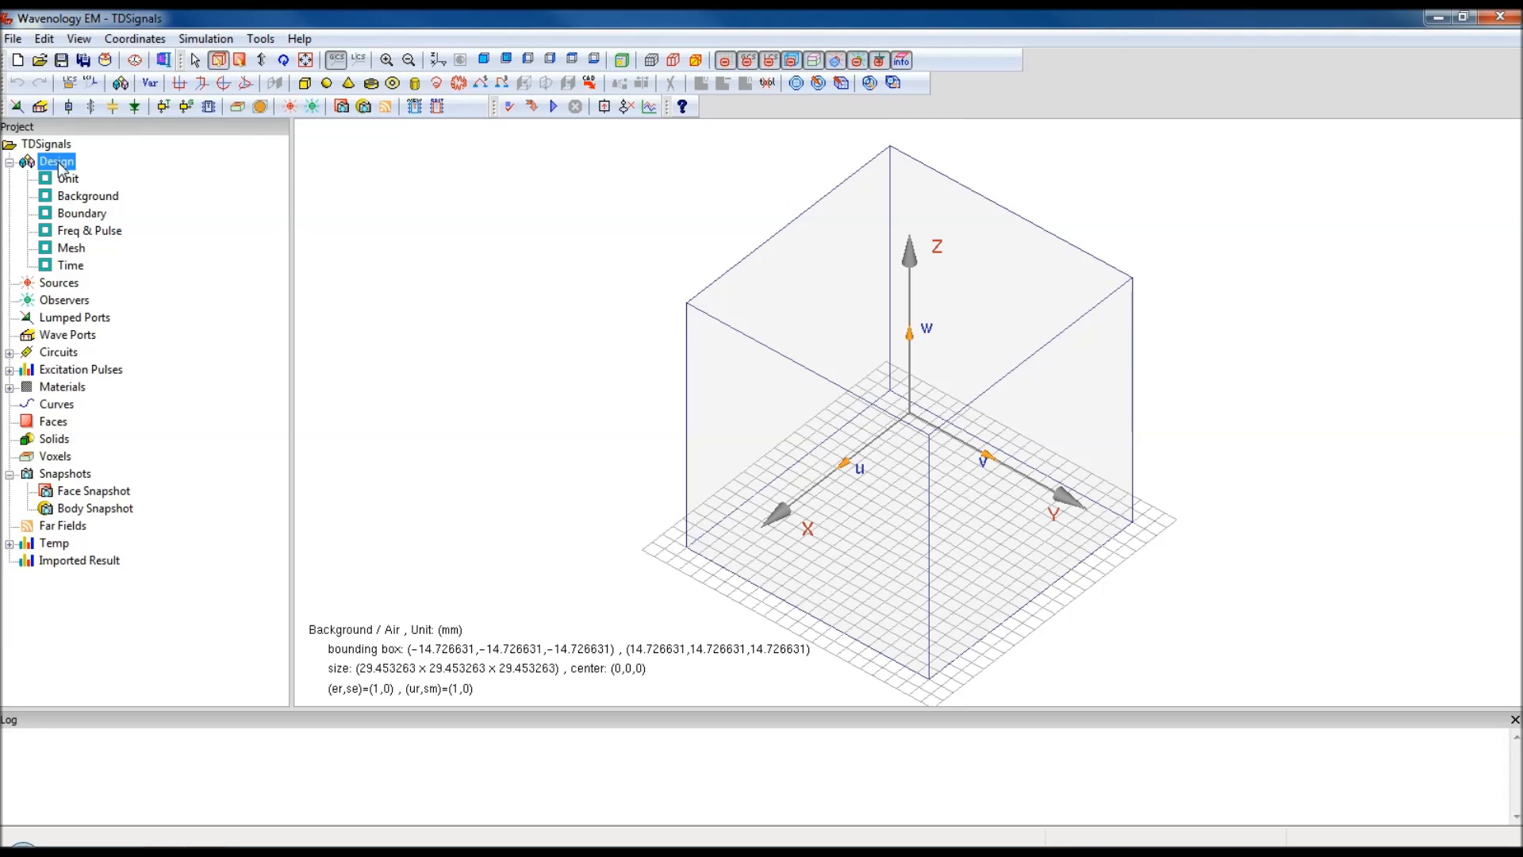
{"action": "double_click", "coordinate": [88, 231]}
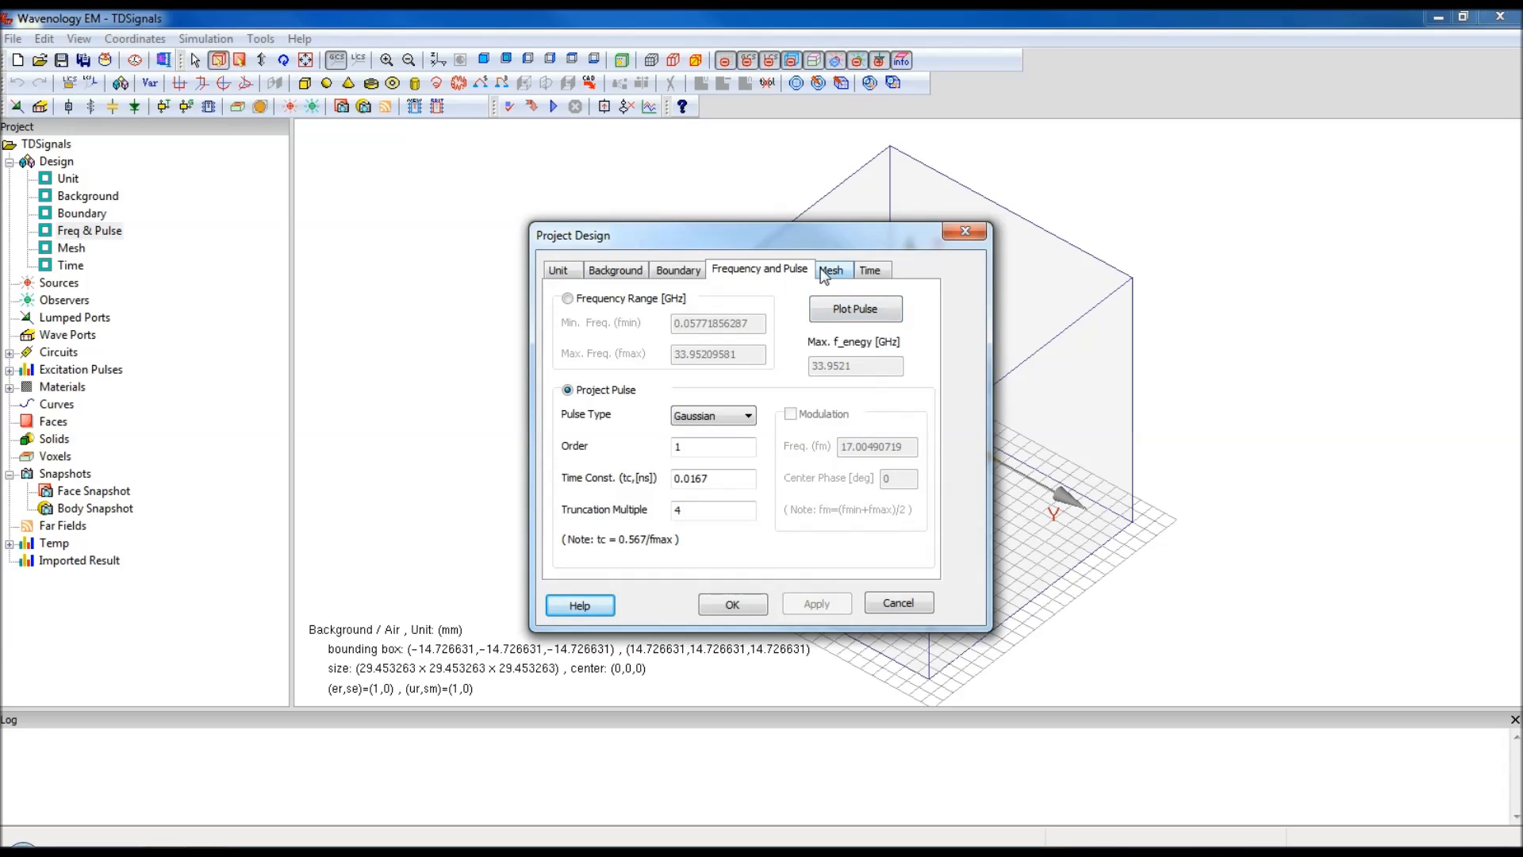
{"action": "left_click", "coordinate": [590, 299]}
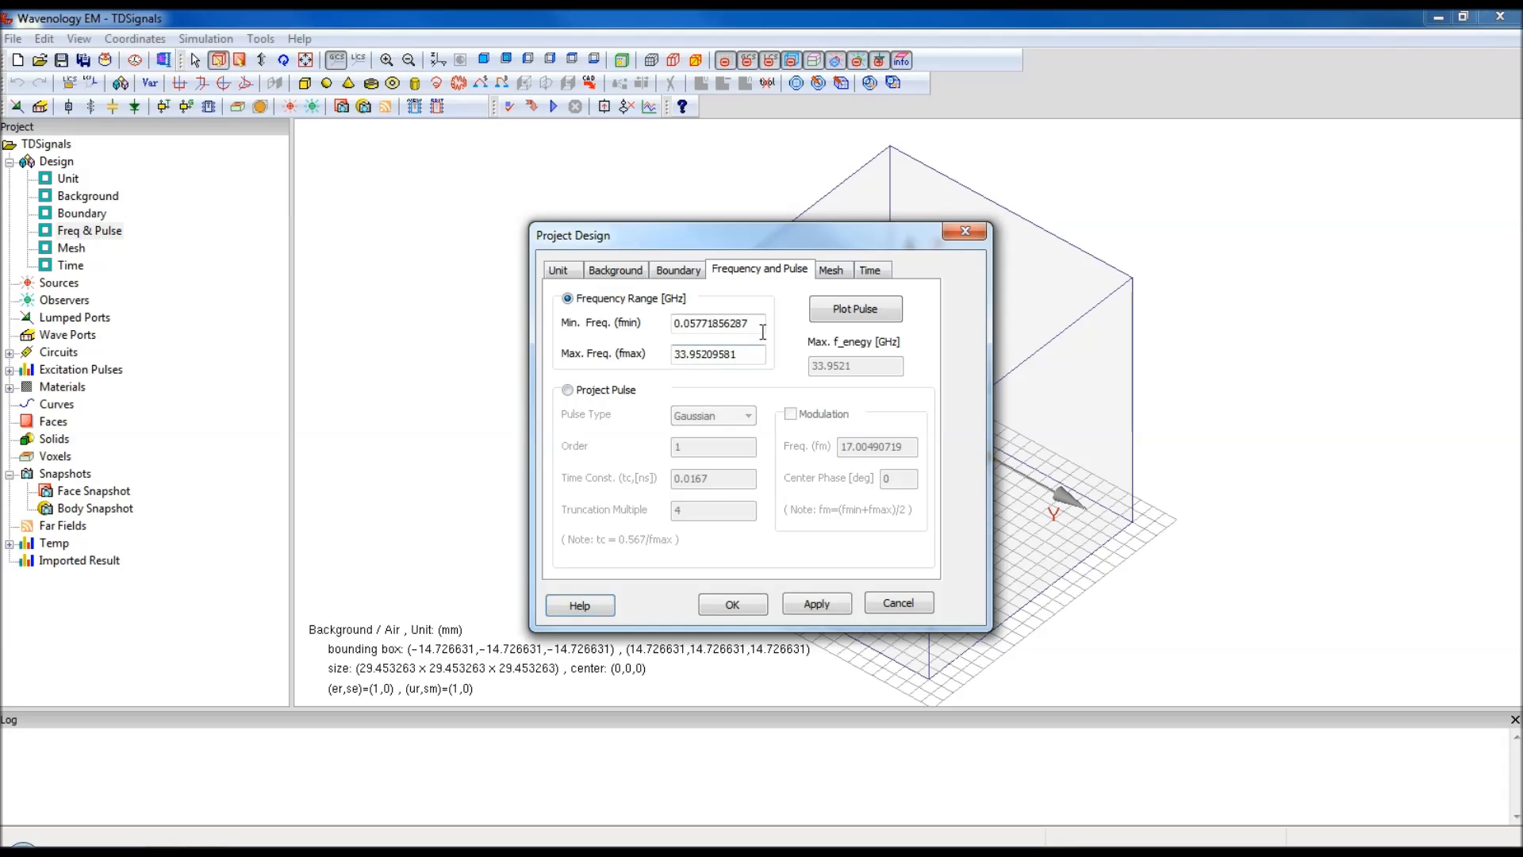
{"action": "left_click_drag", "start_coordinate": [763, 325], "coordinate": [622, 329]}
{"action": "type", "text": "1"}
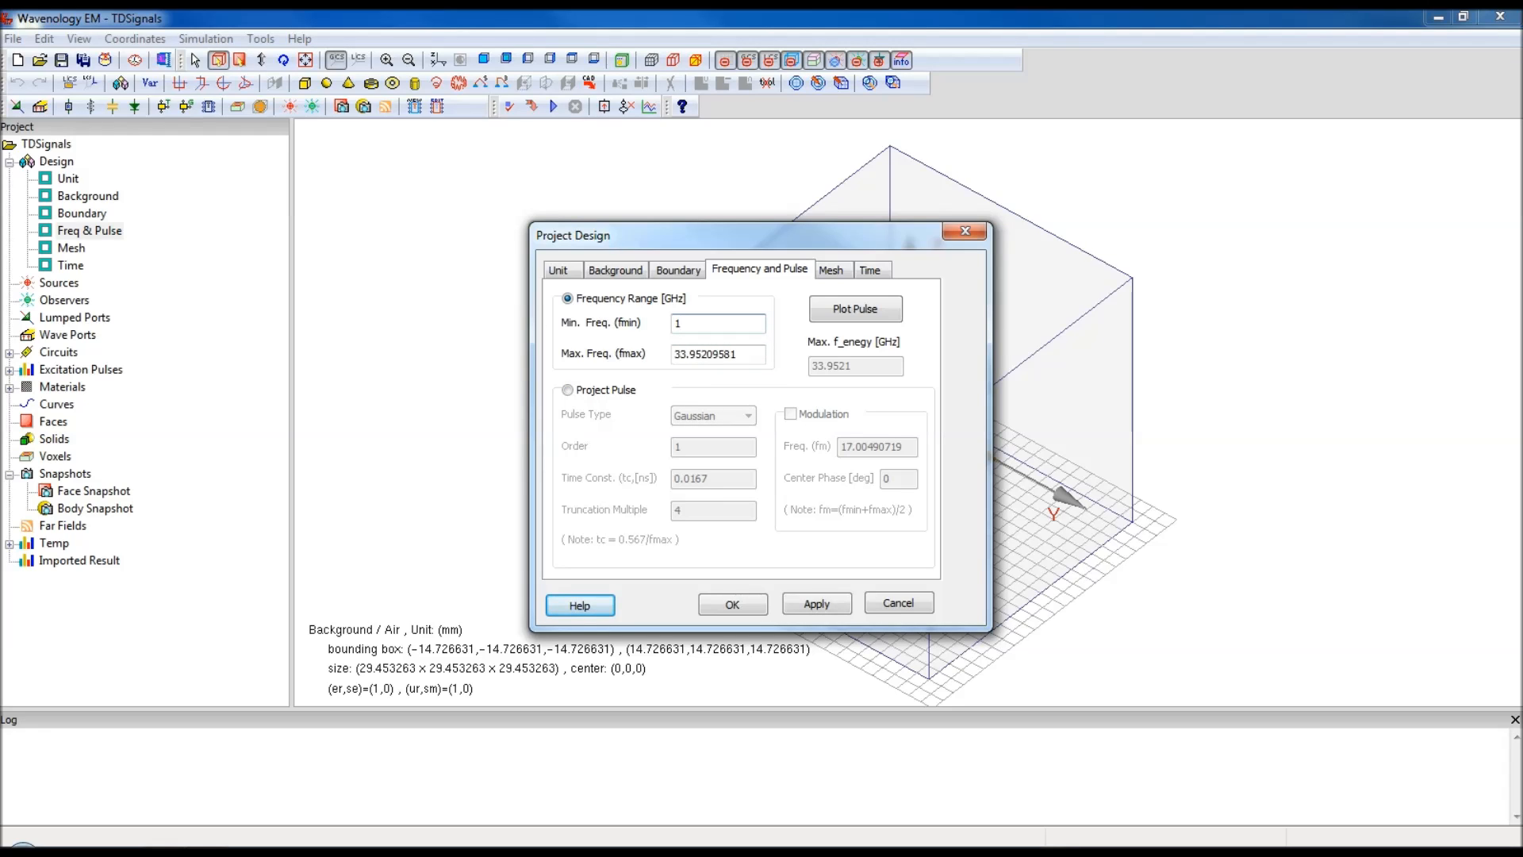
{"action": "key", "text": "Tab"}
{"action": "type", "text": "2"}
{"action": "key", "text": "shift+Tab"}
{"action": "type", "text": "0.1"}
{"action": "left_click", "coordinate": [809, 606]}
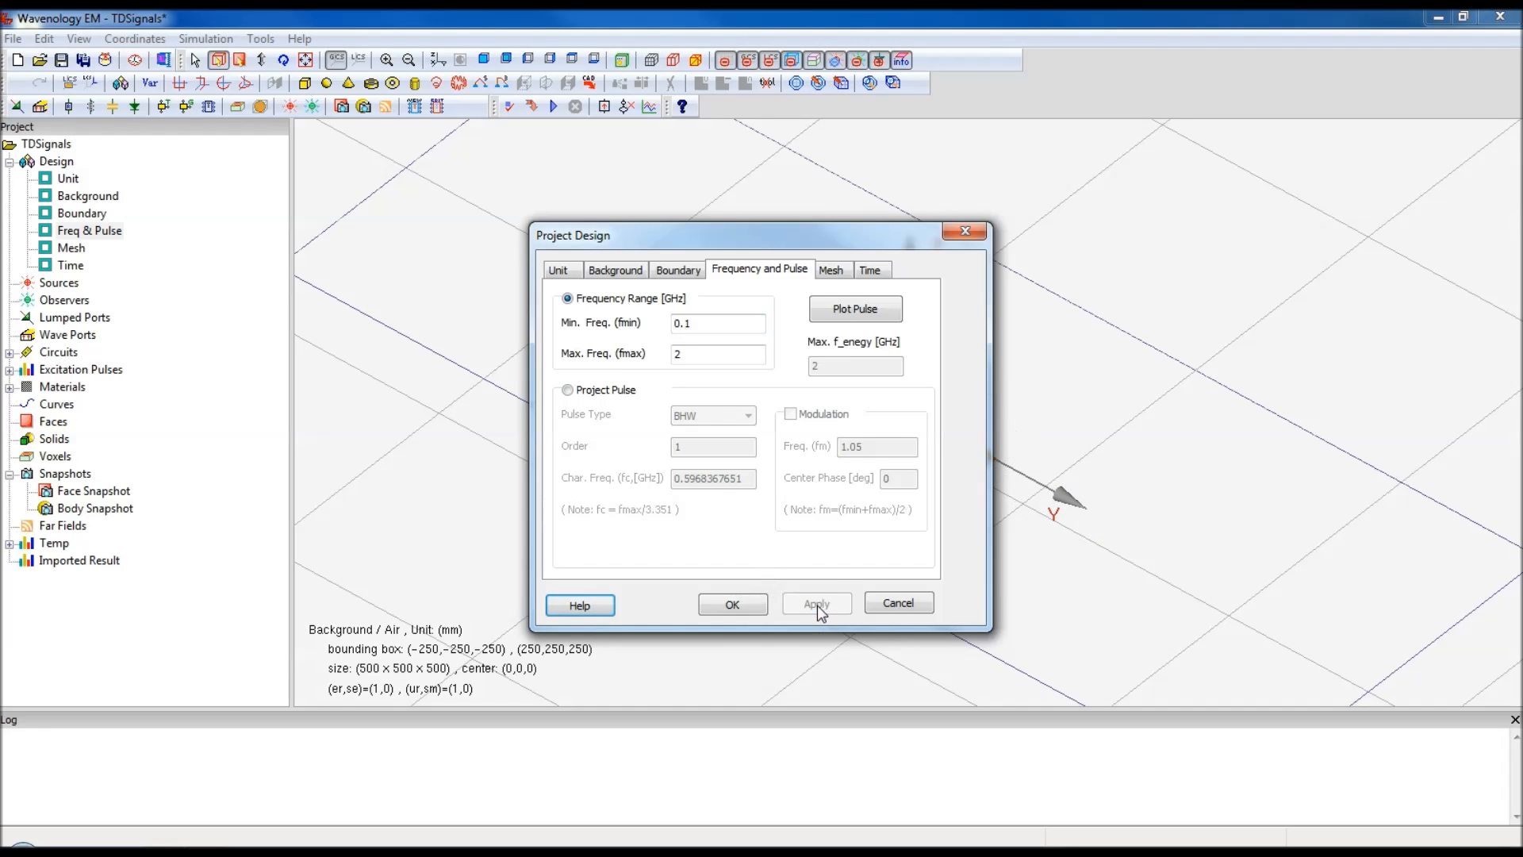
Step: Plot the project pulse for inspection, close the plot and accept the project design settings
{"action": "left_click", "coordinate": [869, 316]}
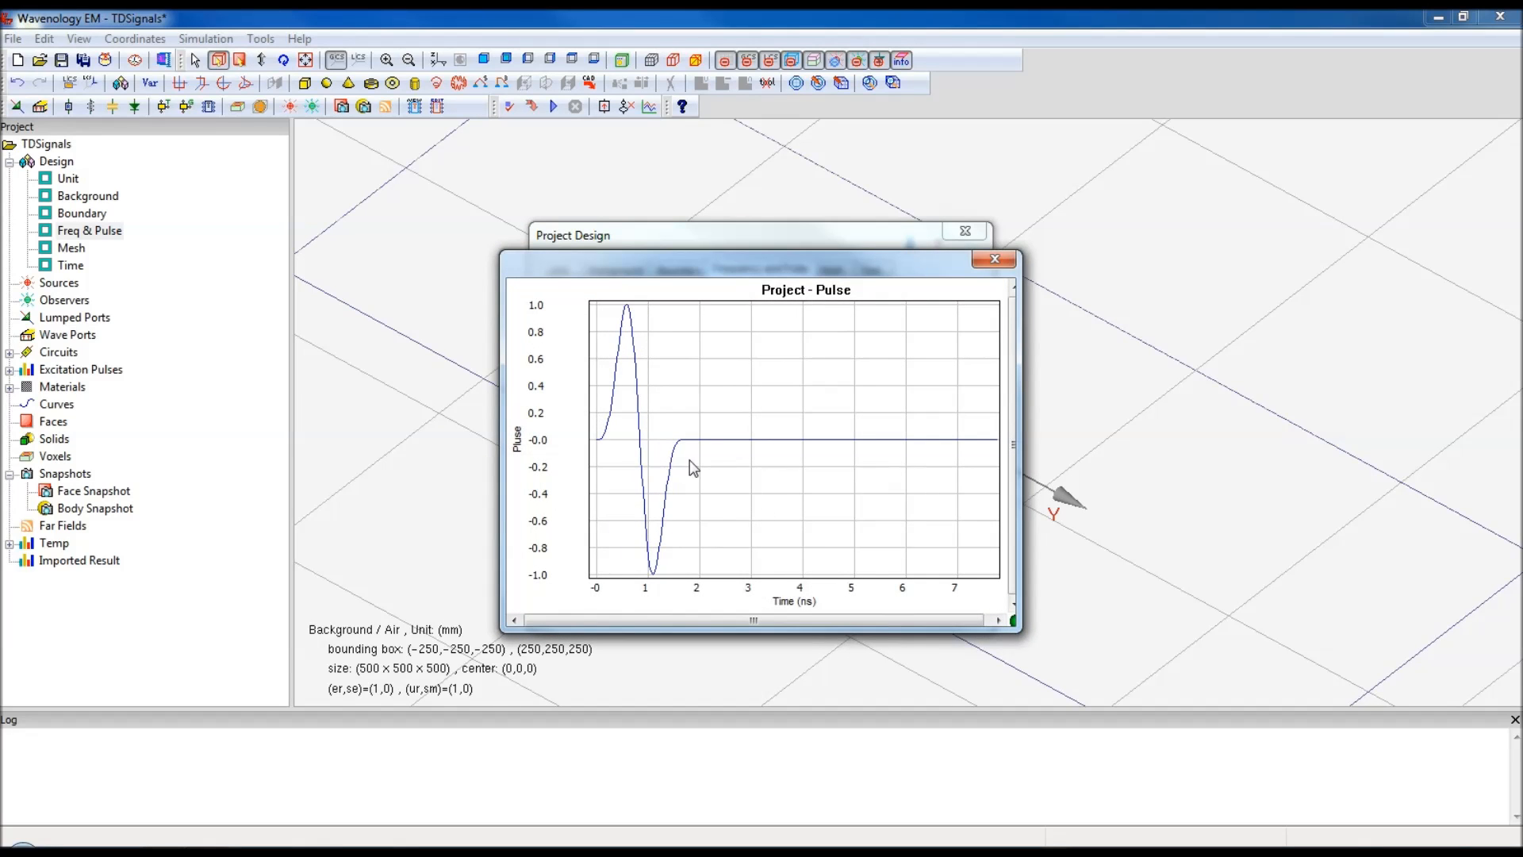
{"action": "left_click", "coordinate": [995, 259]}
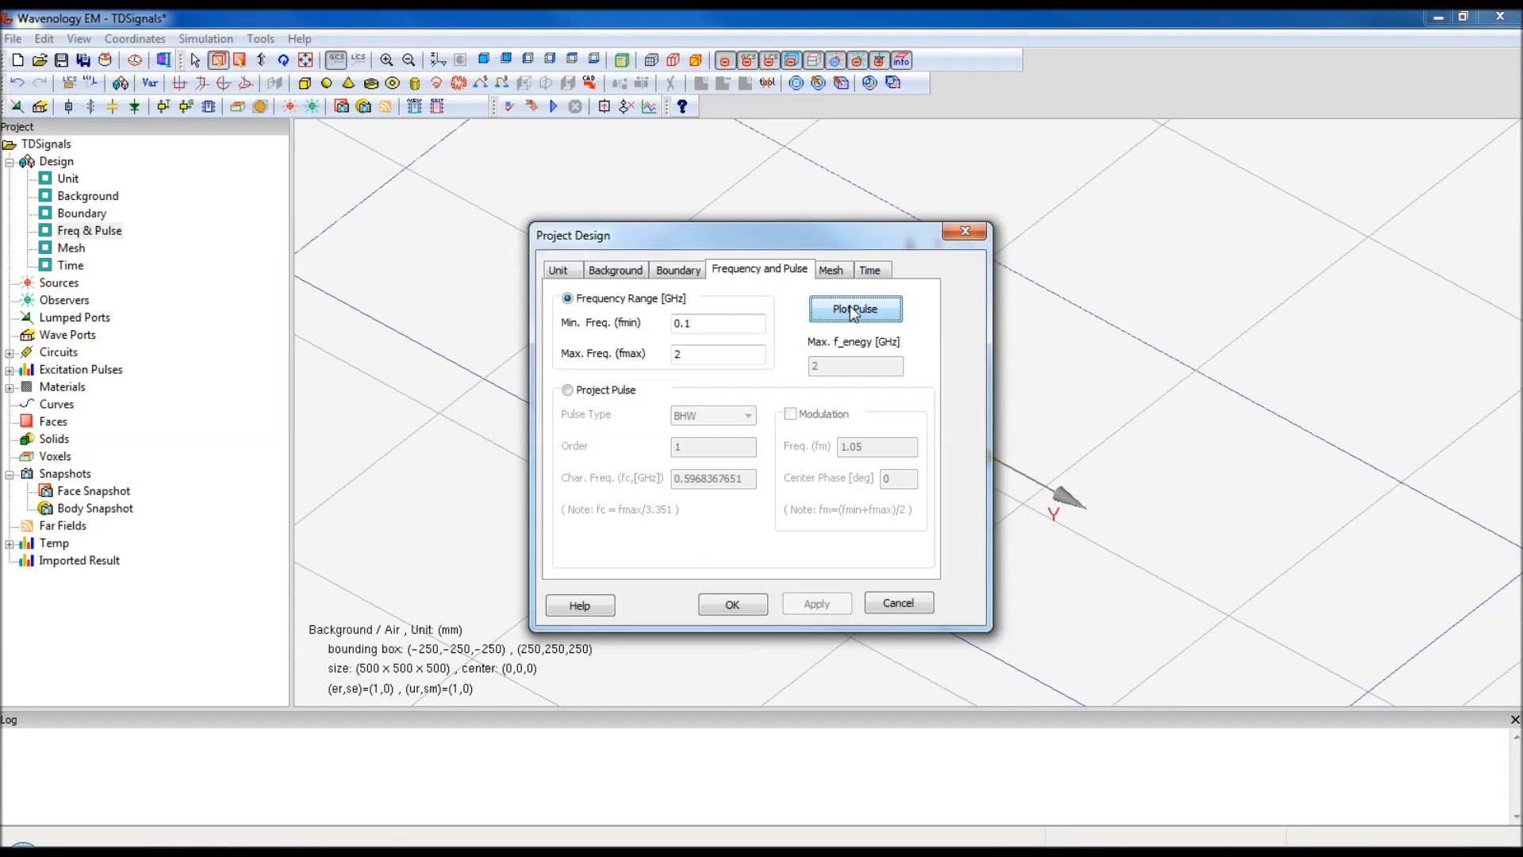
{"action": "left_click", "coordinate": [733, 605]}
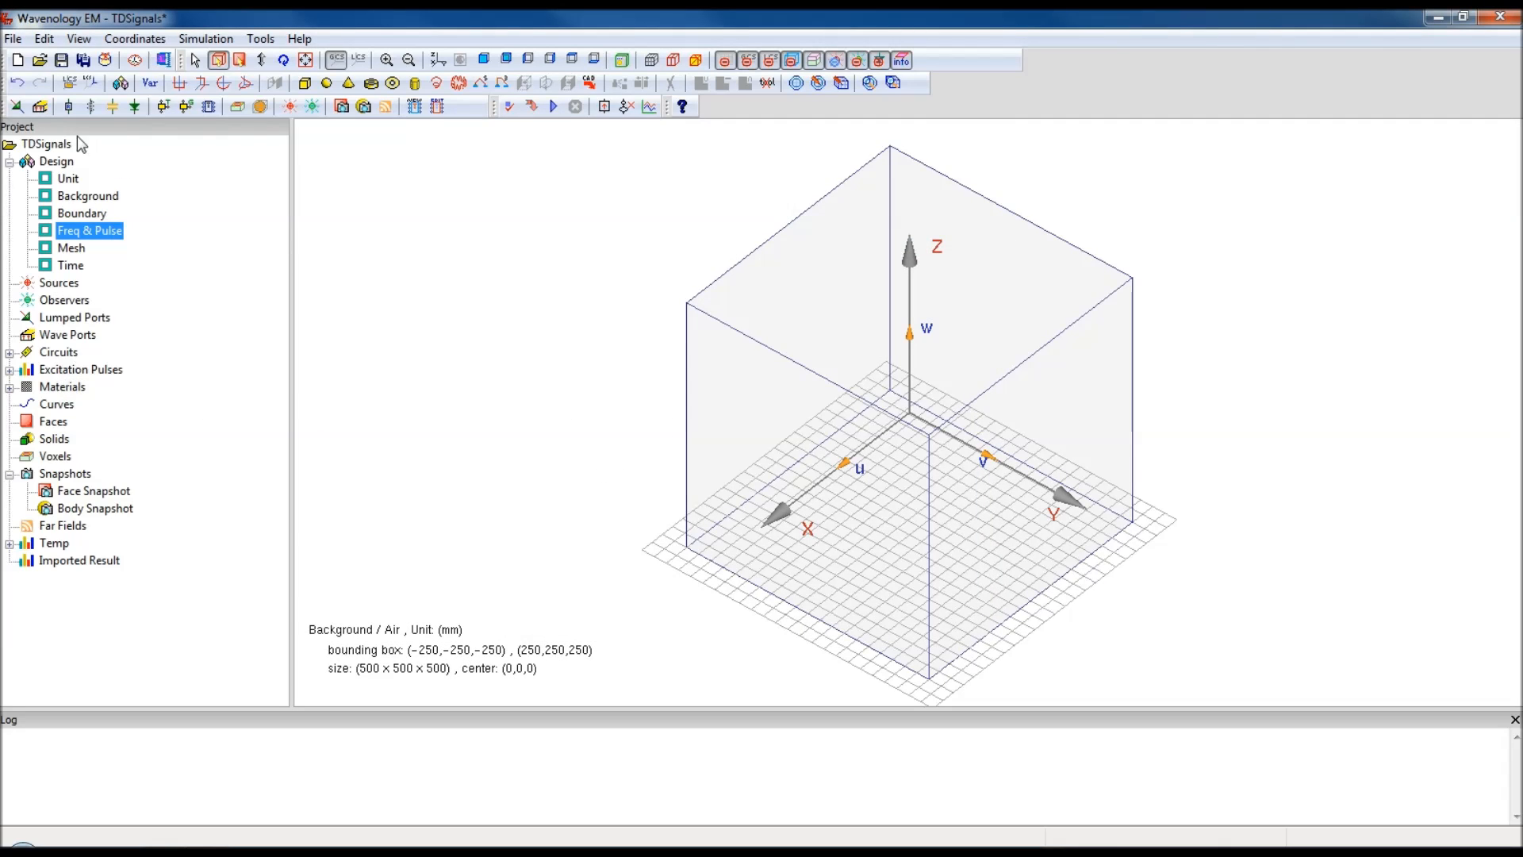
Step: Plot the transient waveform of the project excitation pulse
{"action": "left_click", "coordinate": [92, 375]}
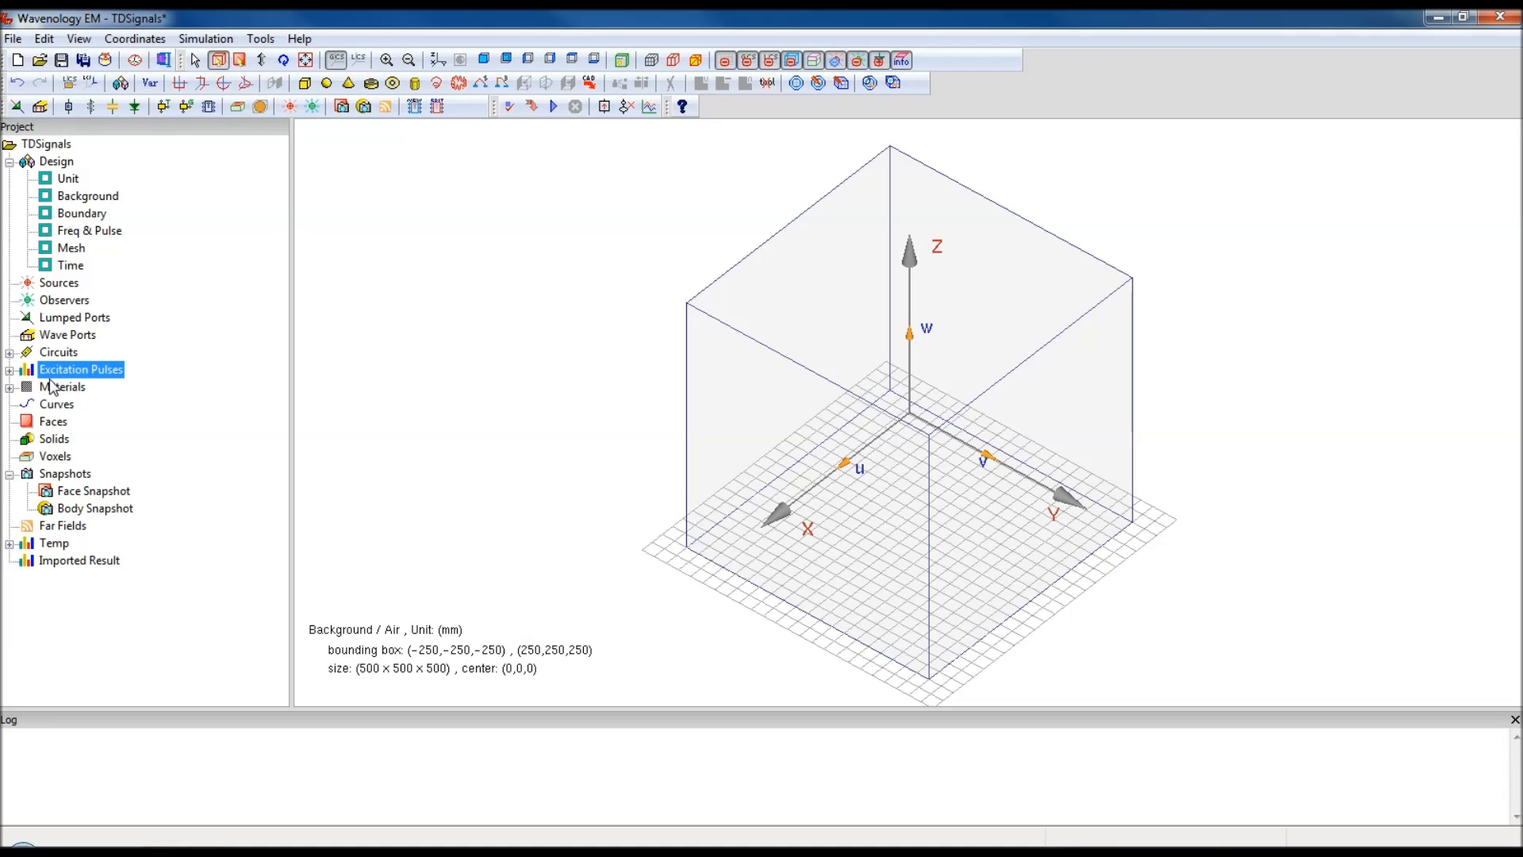
{"action": "left_click", "coordinate": [9, 371]}
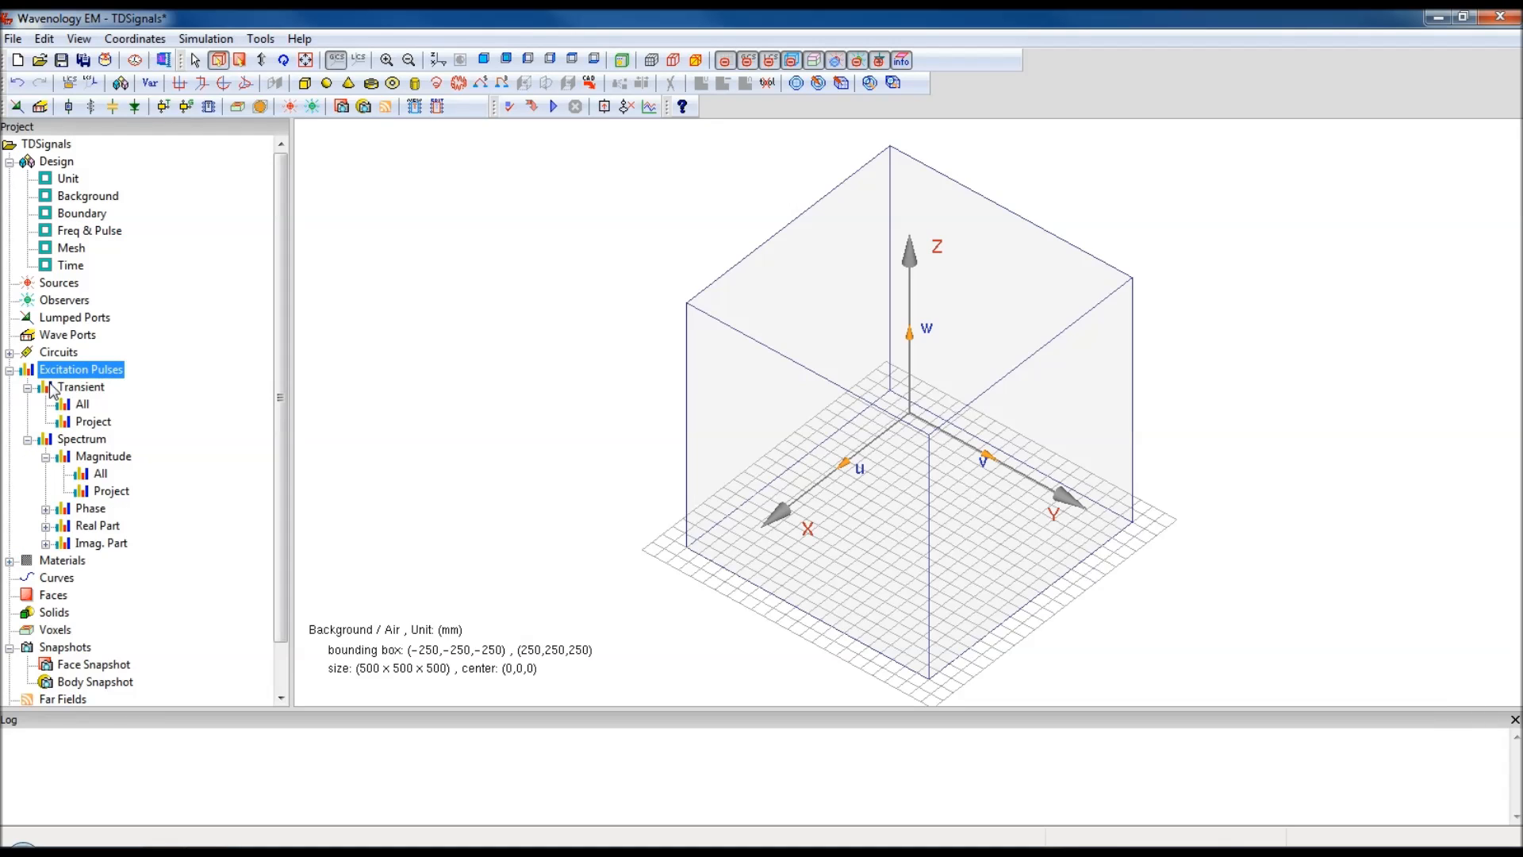
{"action": "left_click", "coordinate": [91, 423]}
{"action": "double_click", "coordinate": [89, 423]}
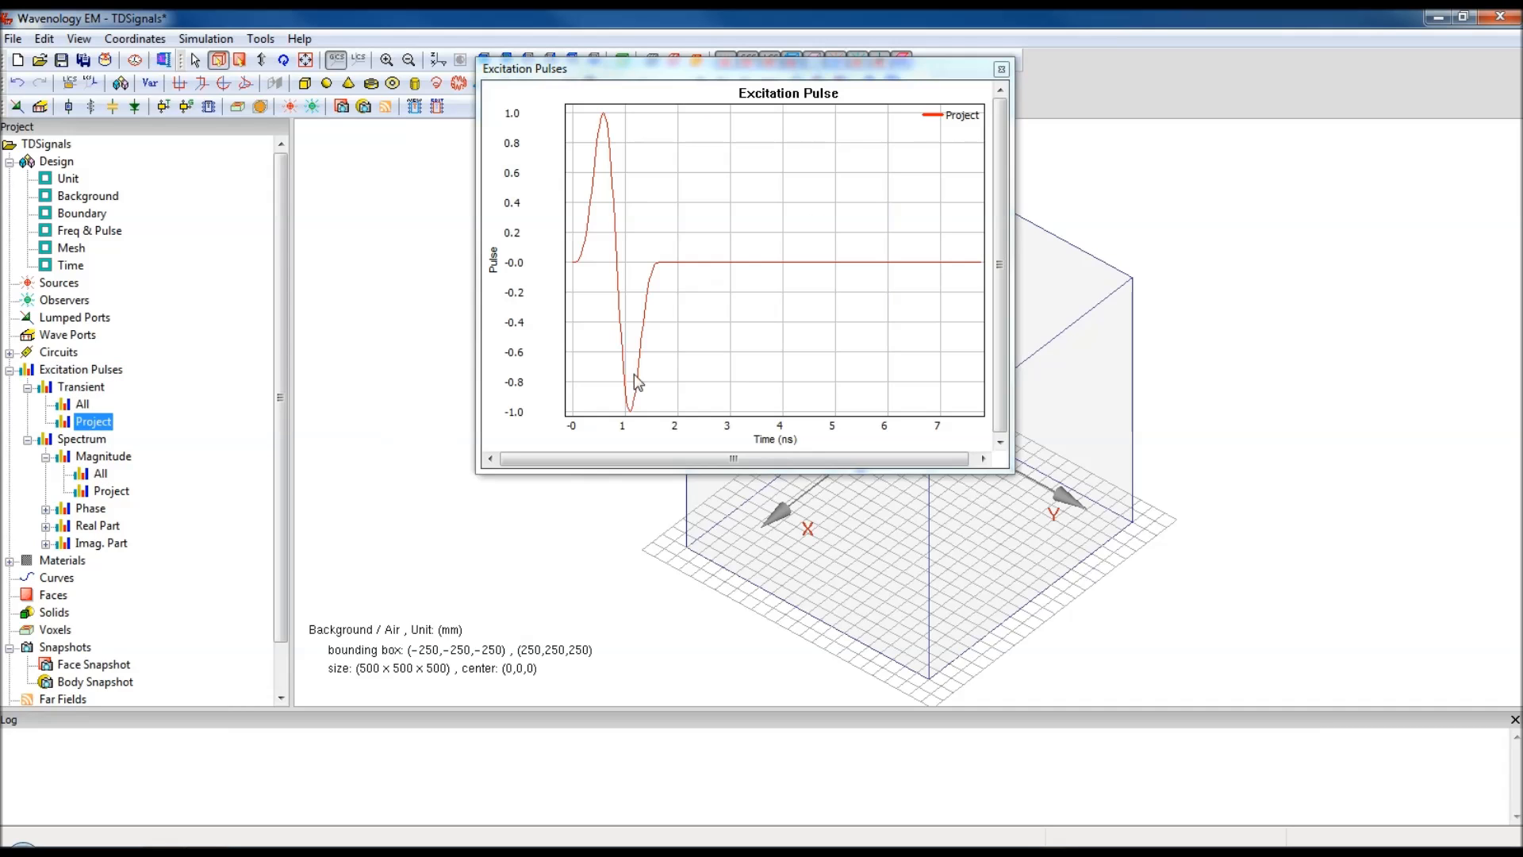
Step: Plot the project pulse's spectrum magnitude and stack the transient plot above it
{"action": "double_click", "coordinate": [109, 491]}
{"action": "left_click_drag", "start_coordinate": [793, 65], "coordinate": [486, 424]}
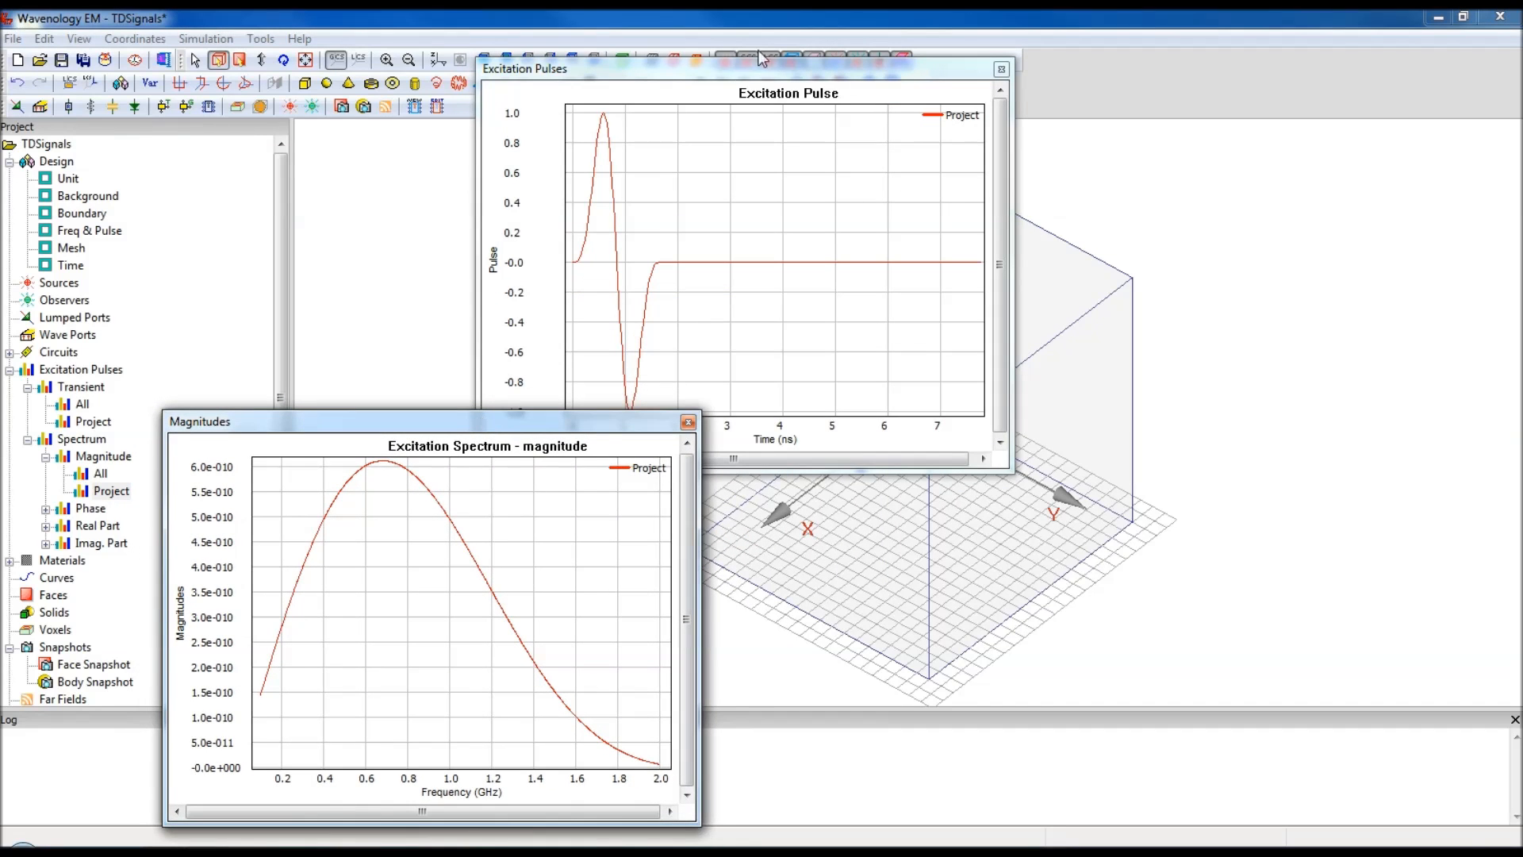
{"action": "left_click_drag", "start_coordinate": [783, 65], "coordinate": [475, 25]}
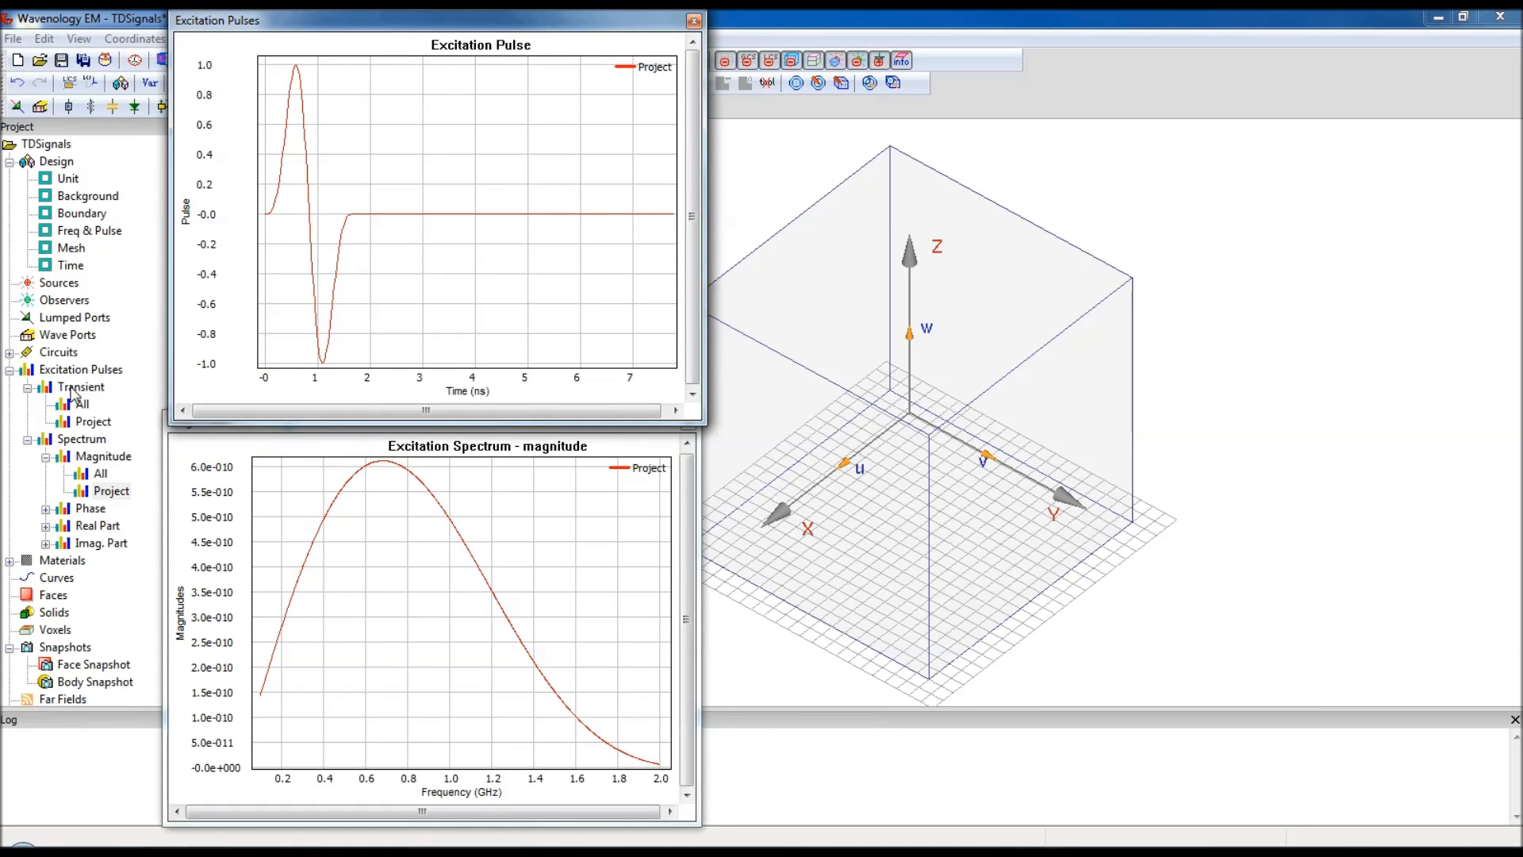
Step: Preview the pulse of a new electric dipole source that uses the project pulse, and discard the source
{"action": "left_click", "coordinate": [56, 289]}
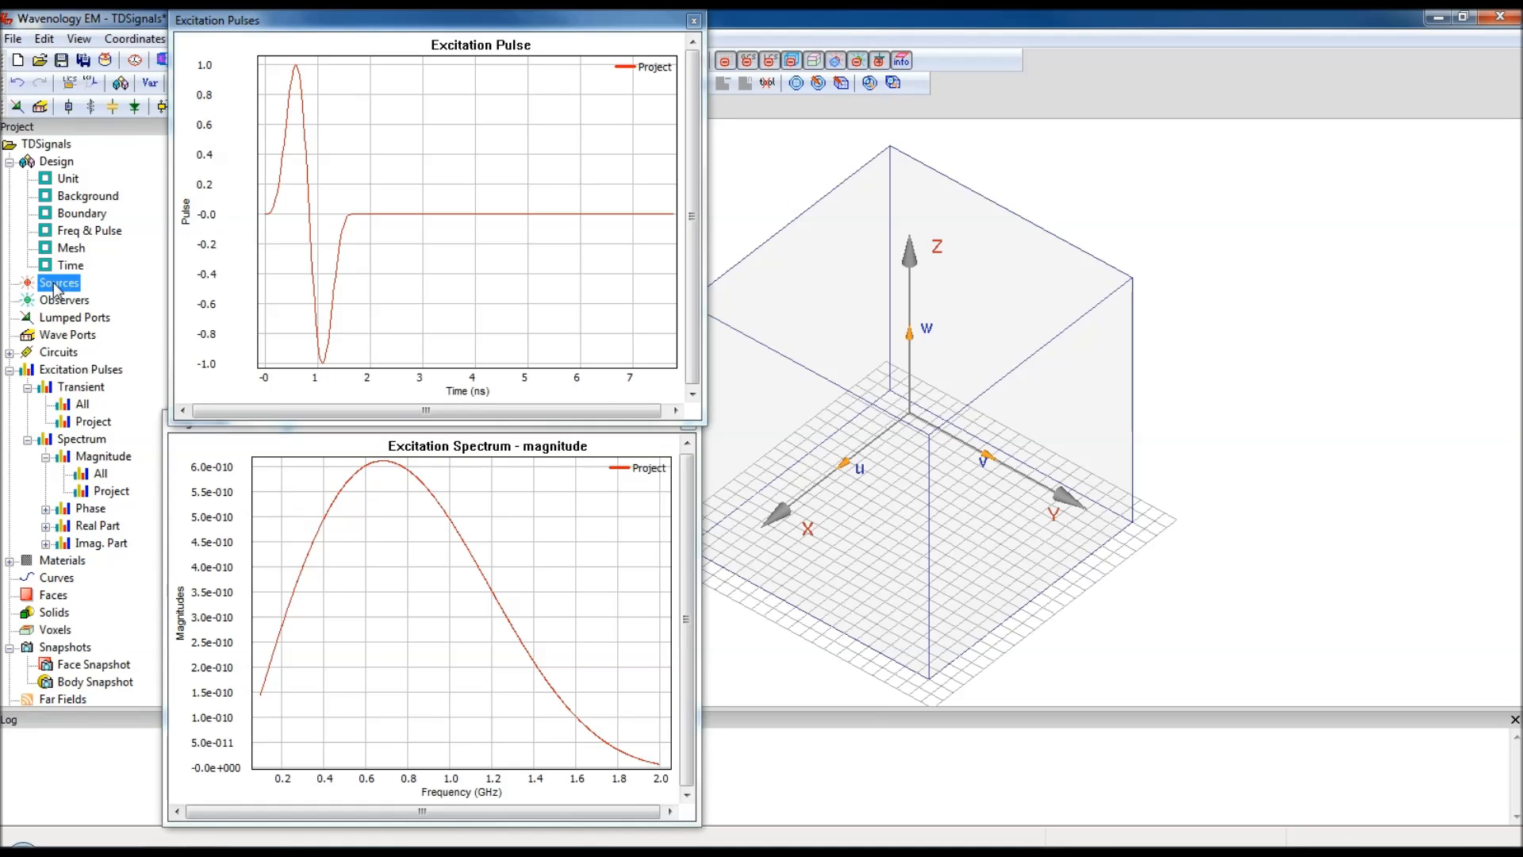
{"action": "right_click", "coordinate": [56, 289]}
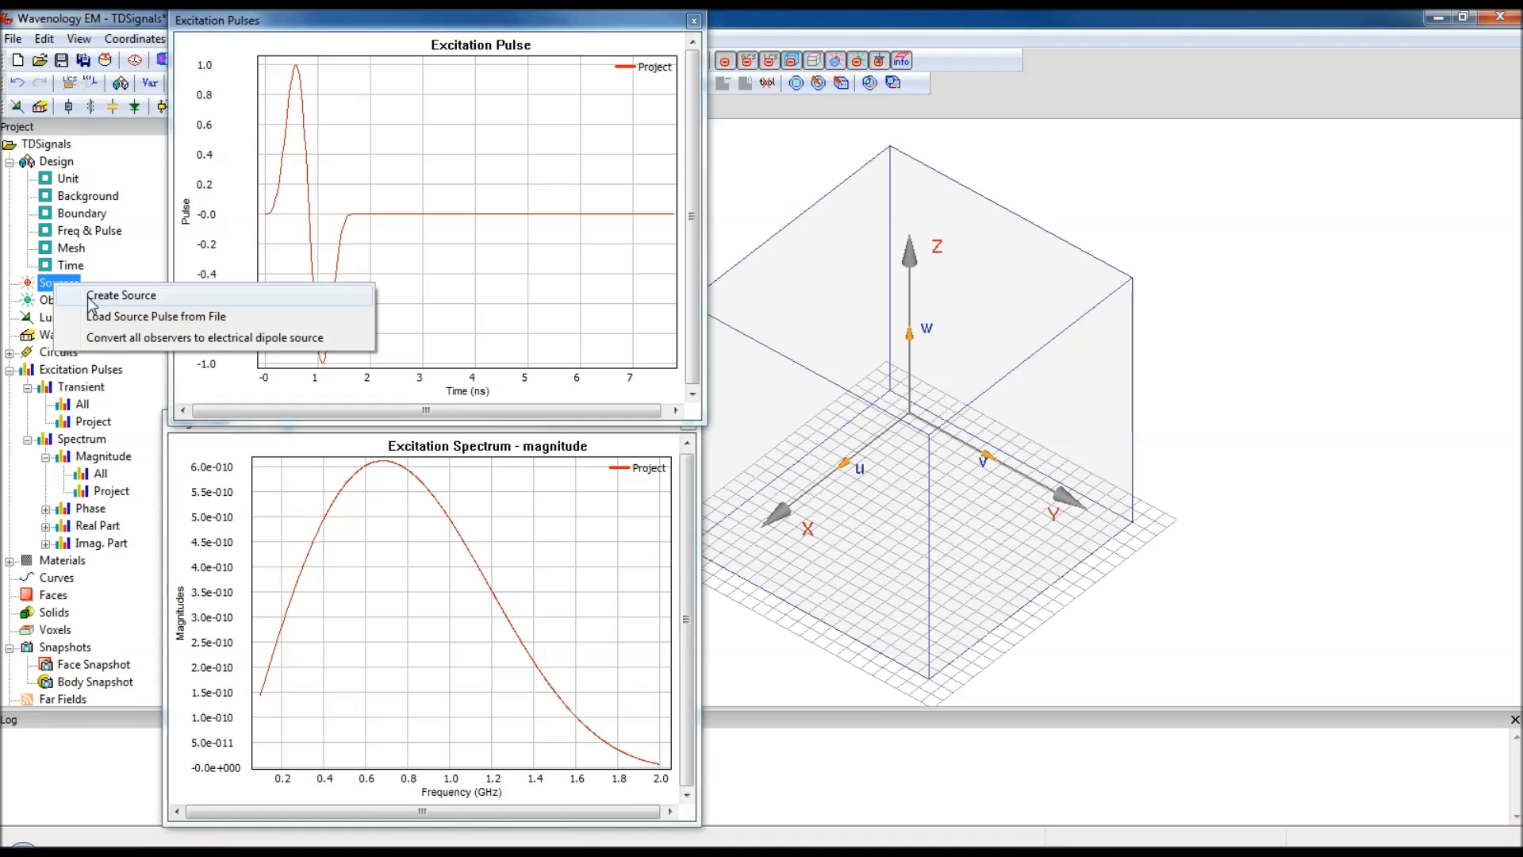
{"action": "left_click", "coordinate": [92, 300]}
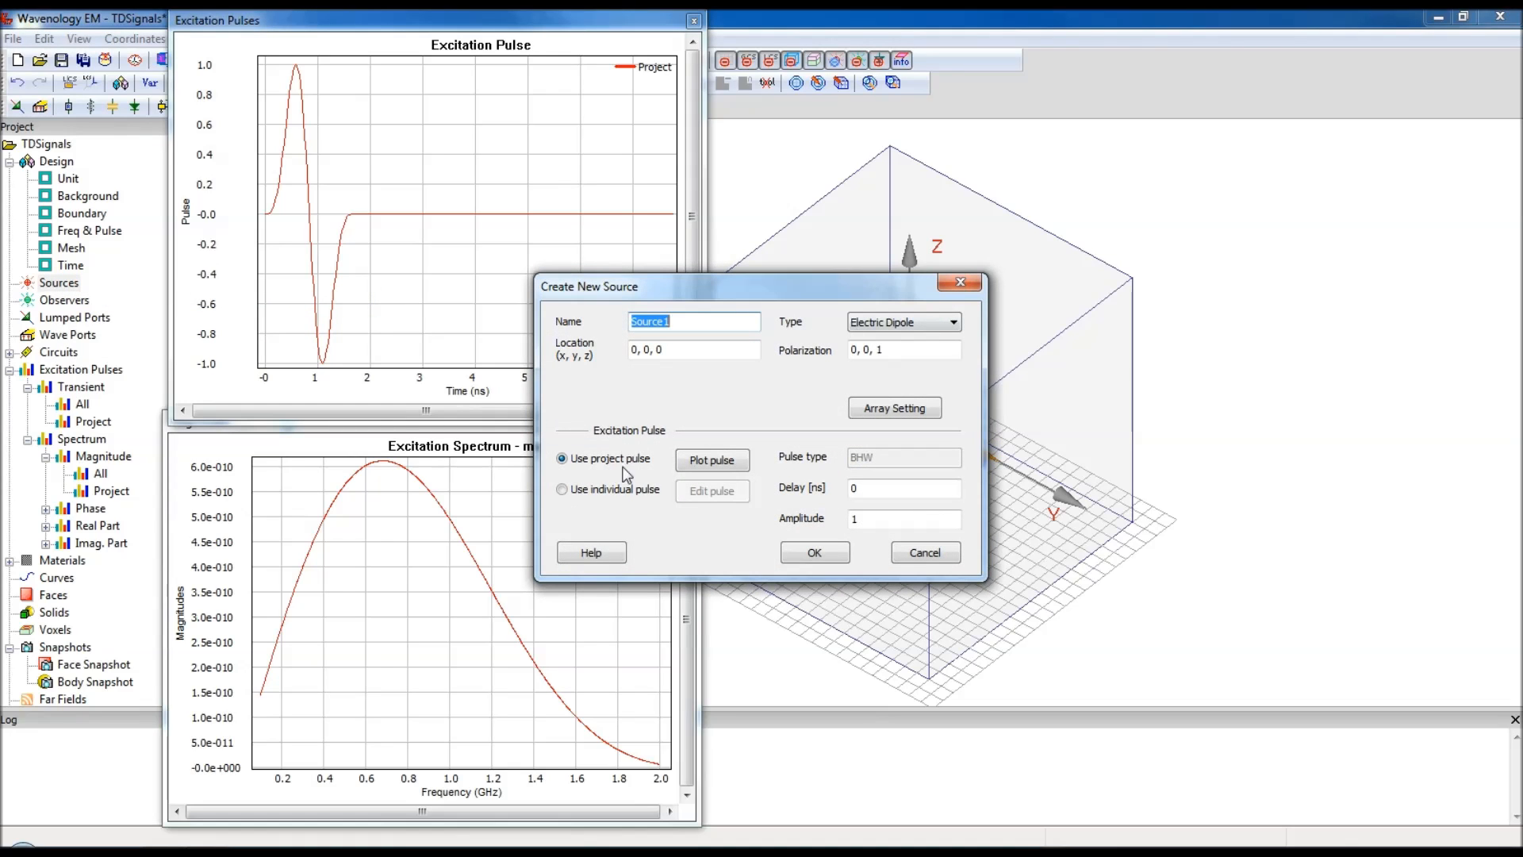
{"action": "left_click", "coordinate": [712, 467]}
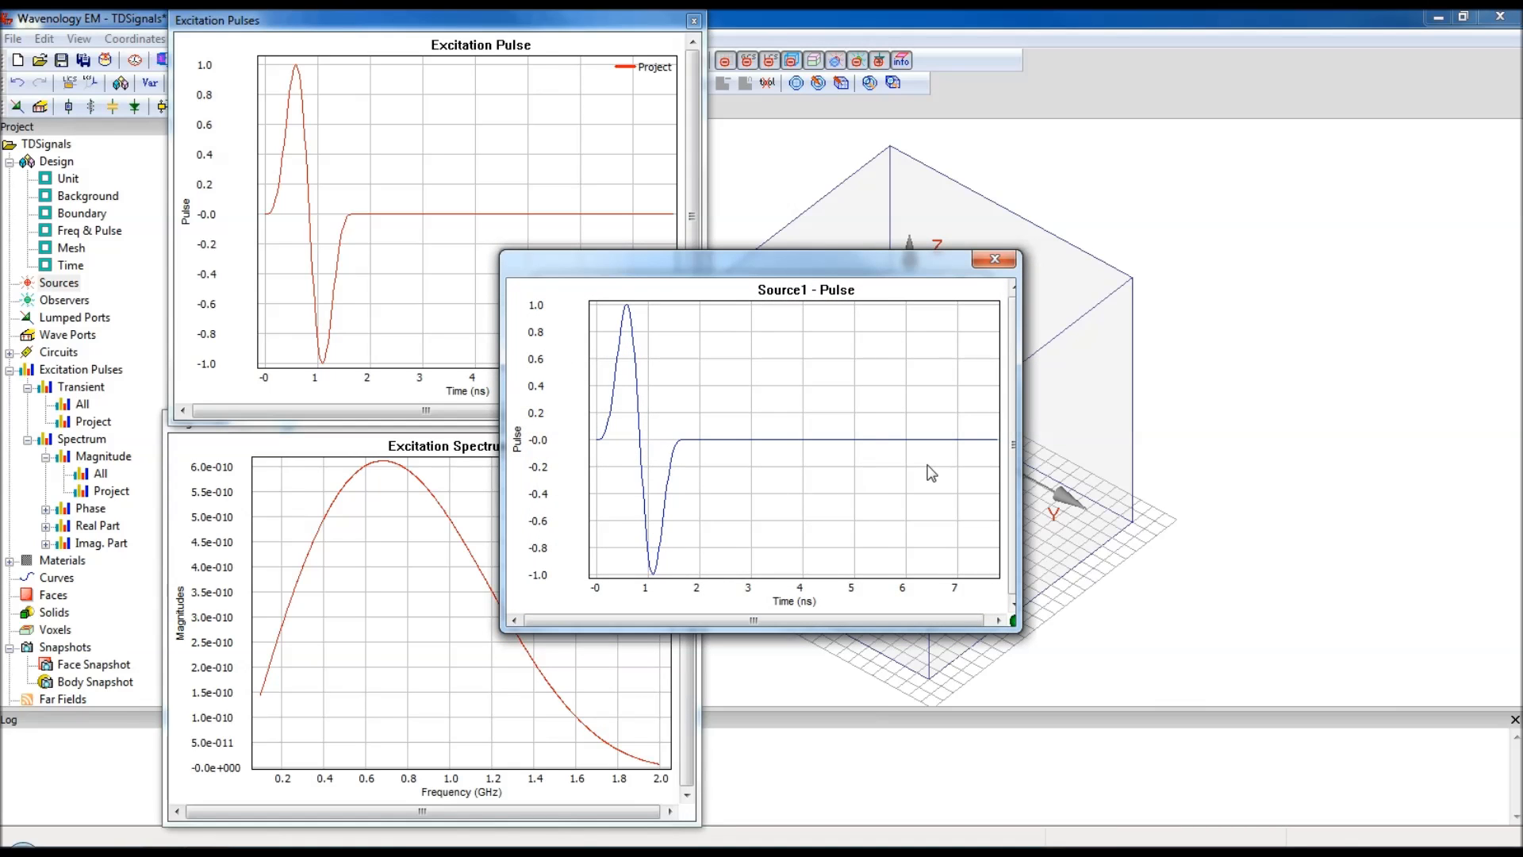
{"action": "left_click_drag", "start_coordinate": [770, 268], "coordinate": [496, 233]}
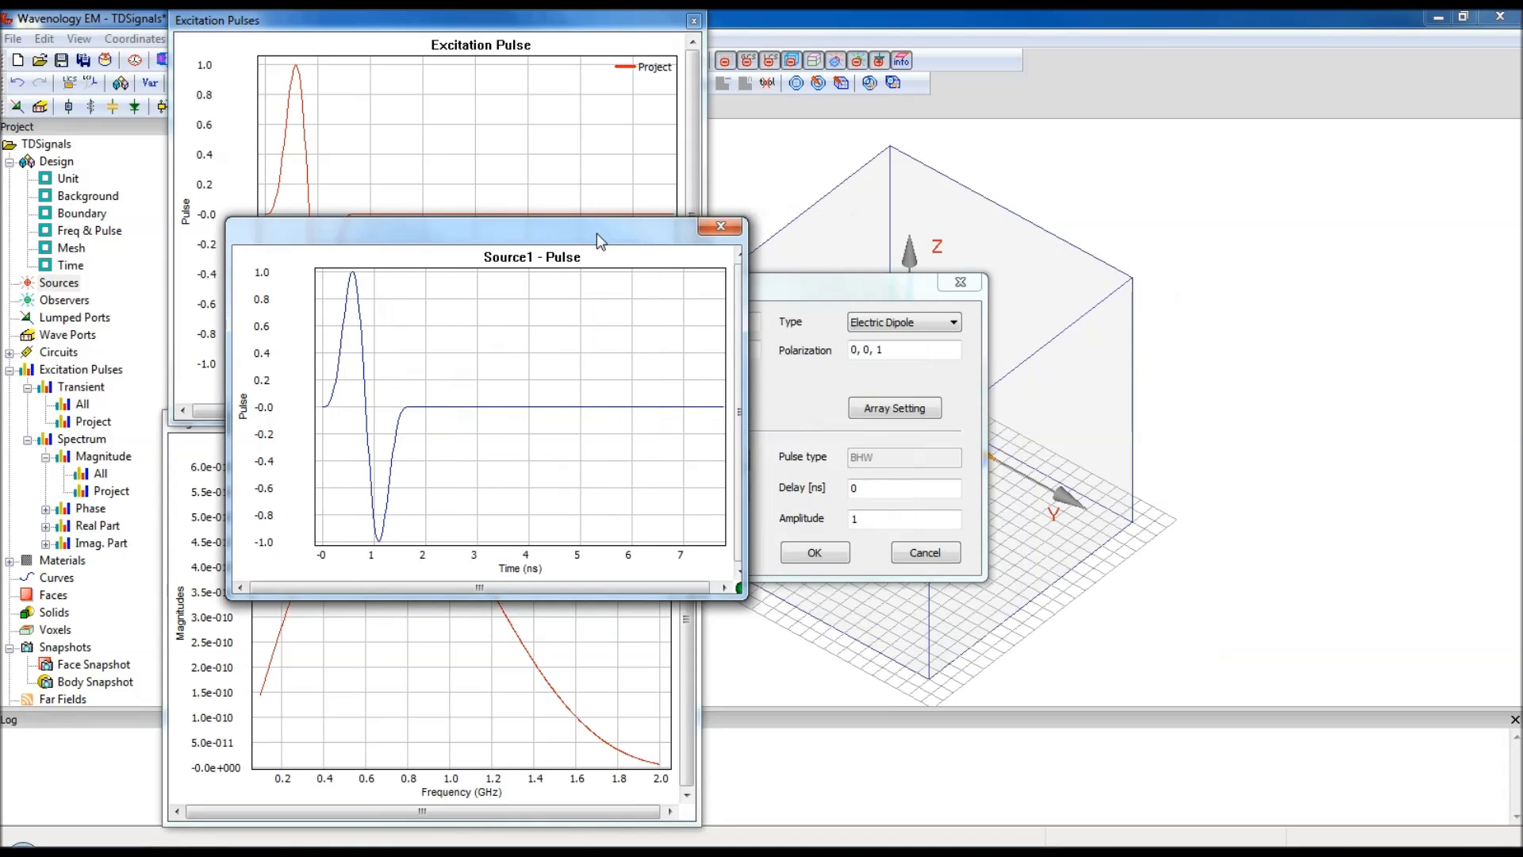
{"action": "left_click", "coordinate": [721, 227]}
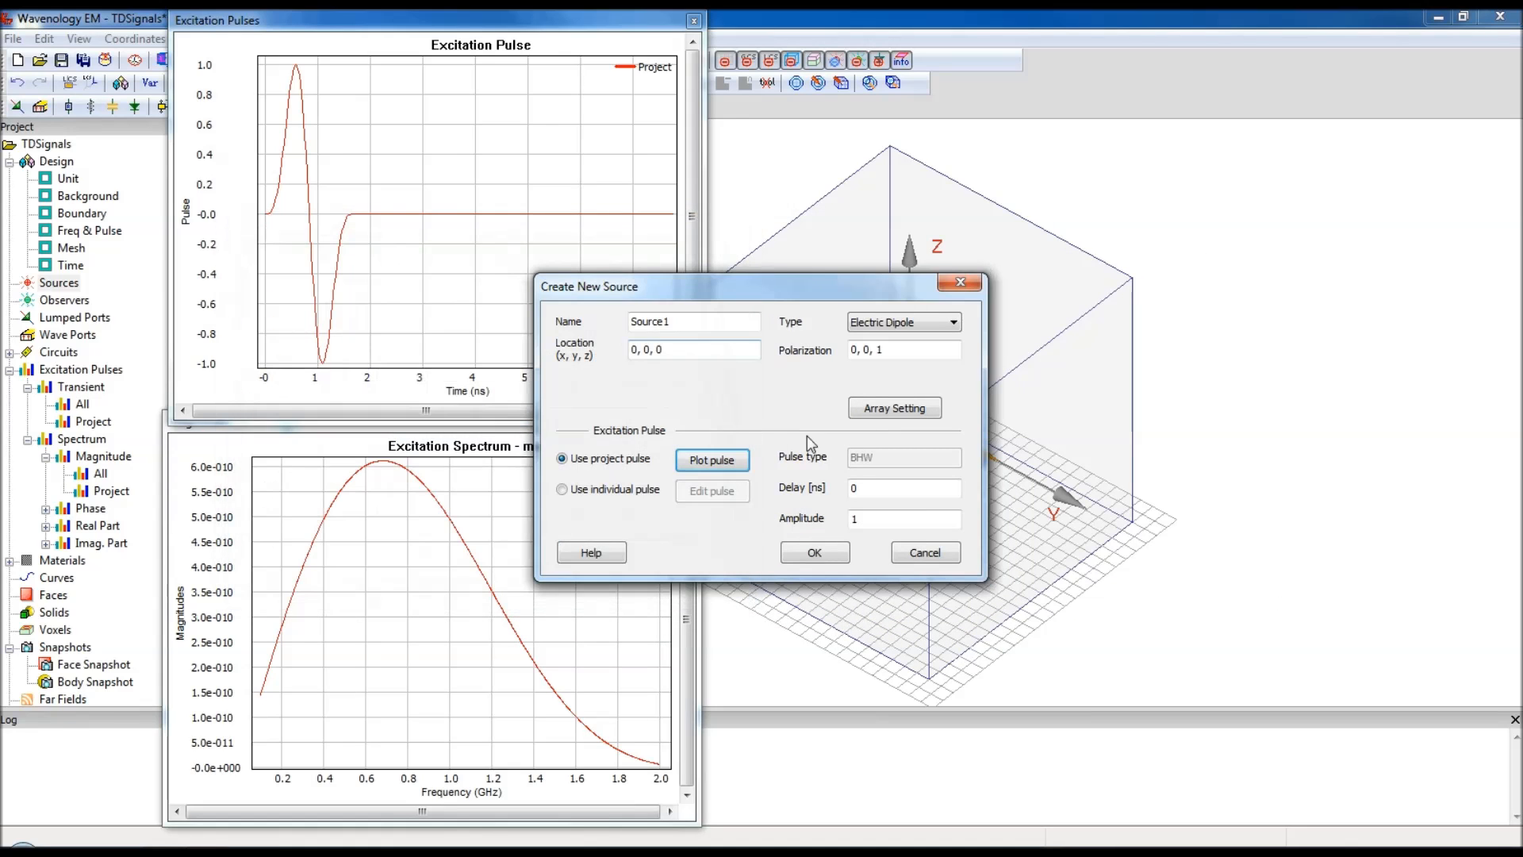
{"action": "left_click", "coordinate": [923, 551]}
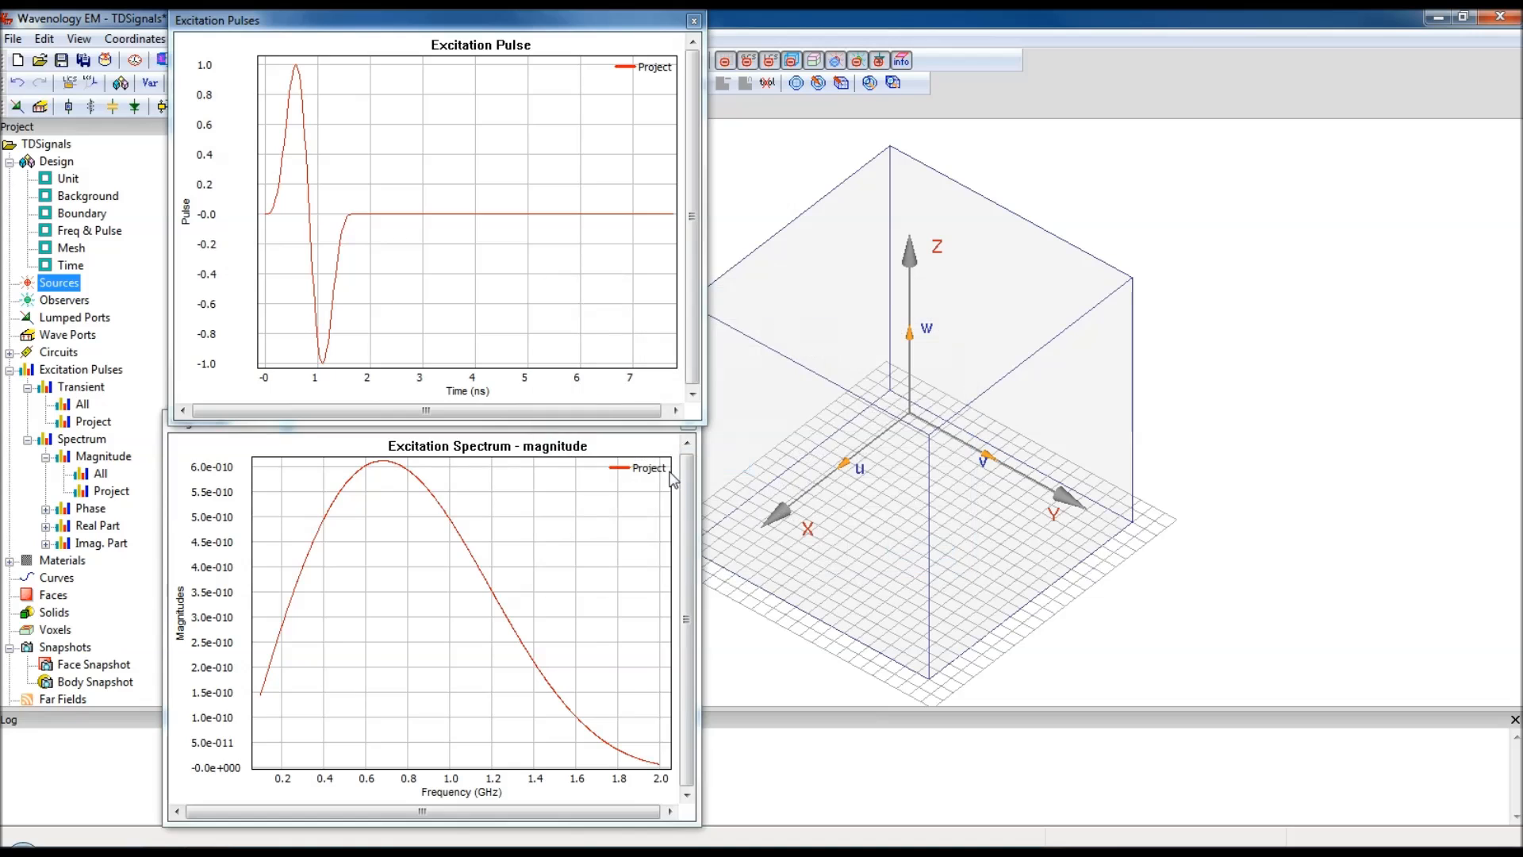
Step: Align the magnitude plot beneath the transient plot and apply a minimum project frequency of 1 GHz
{"action": "left_click", "coordinate": [687, 529]}
{"action": "left_click_drag", "start_coordinate": [609, 419], "coordinate": [612, 437]}
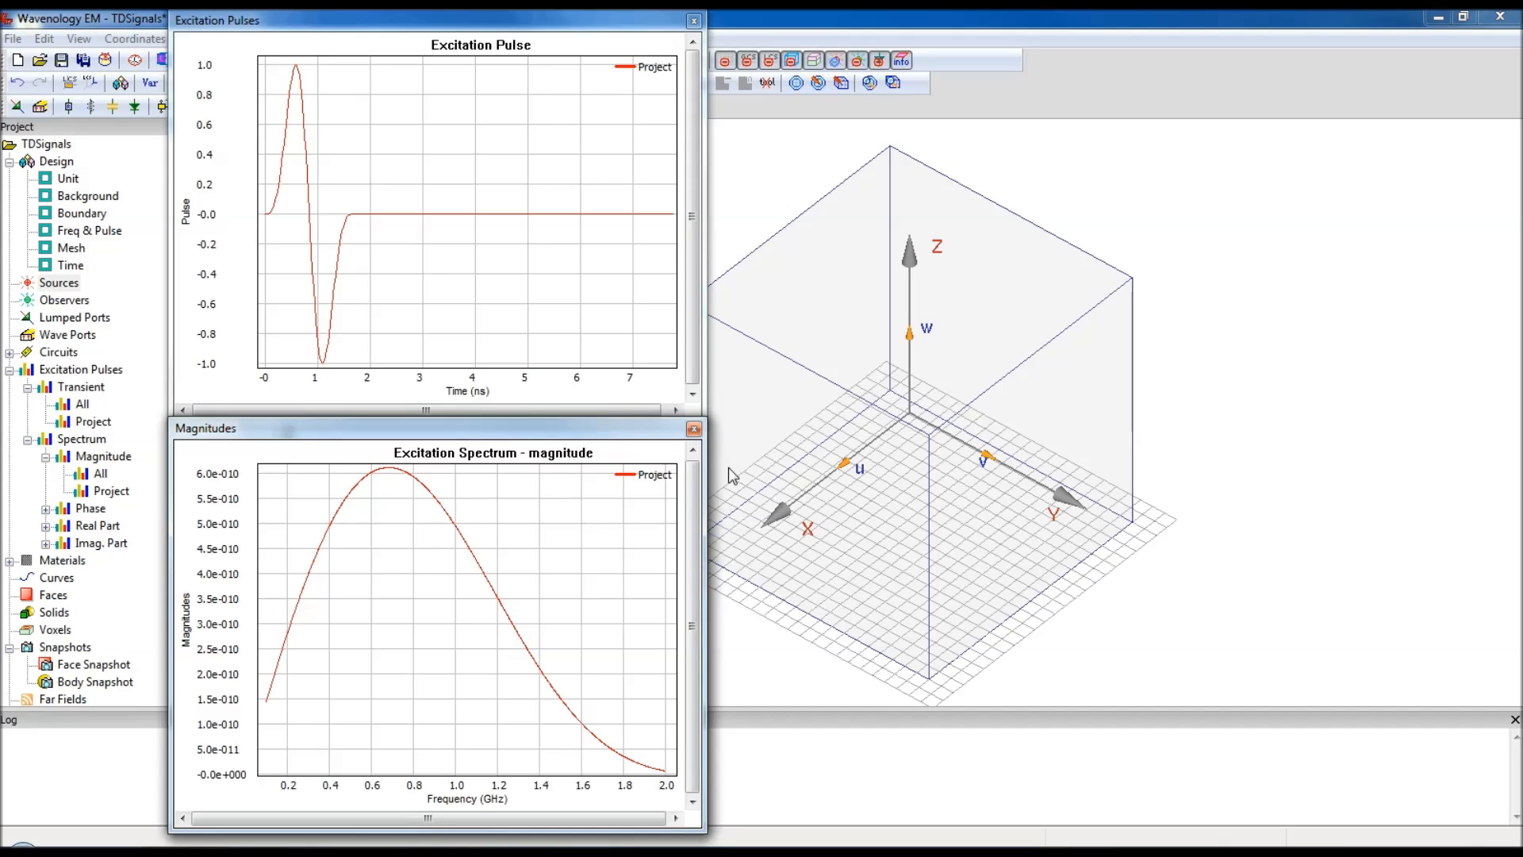
{"action": "double_click", "coordinate": [96, 232]}
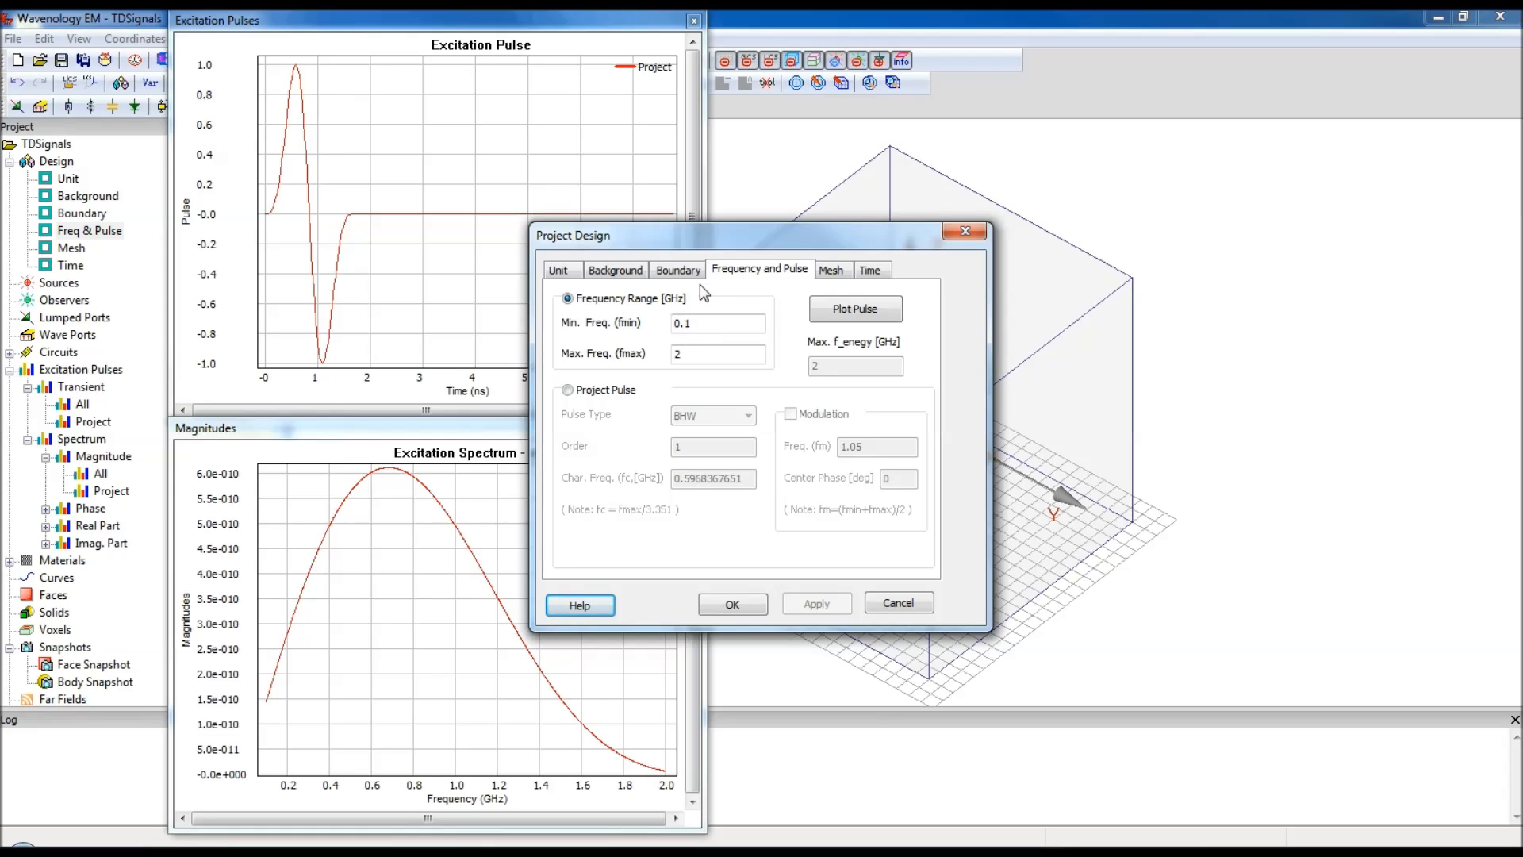
{"action": "left_click_drag", "start_coordinate": [796, 239], "coordinate": [1027, 241]}
{"action": "key", "text": "Tab"}
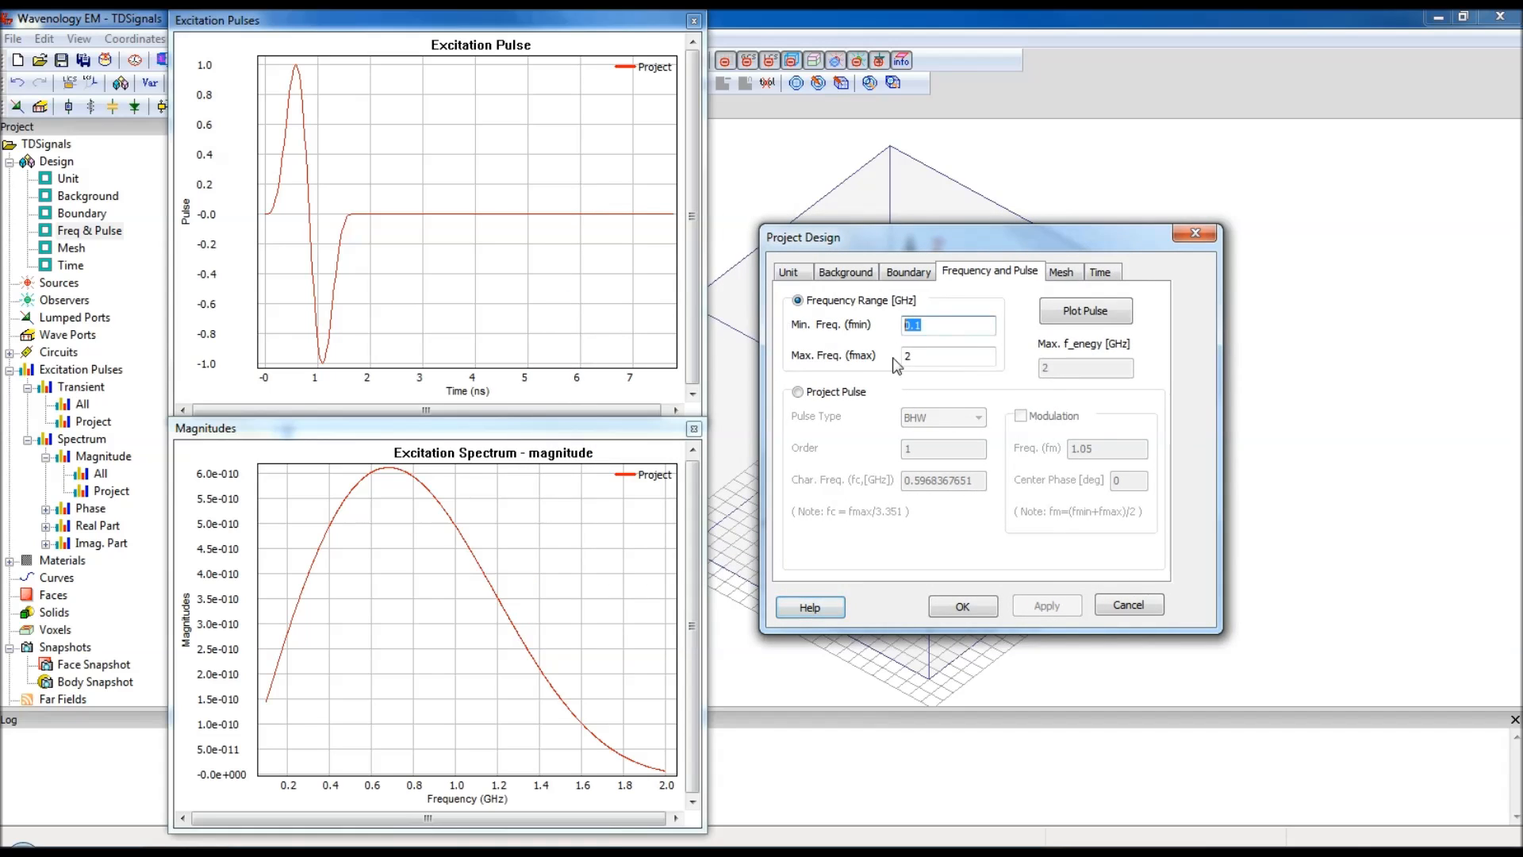
{"action": "type", "text": "1"}
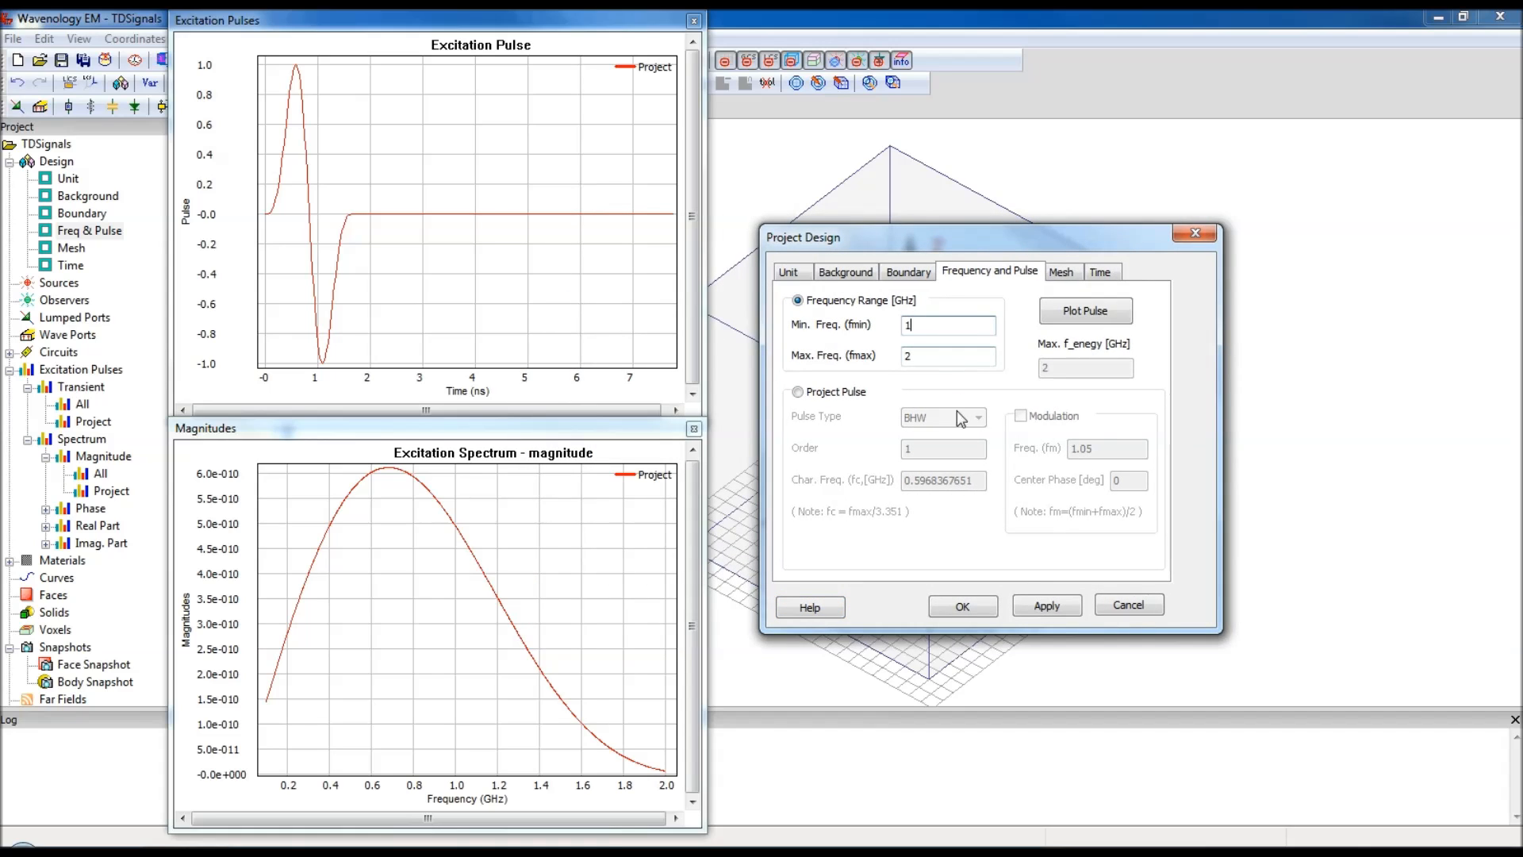
{"action": "left_click", "coordinate": [1044, 605]}
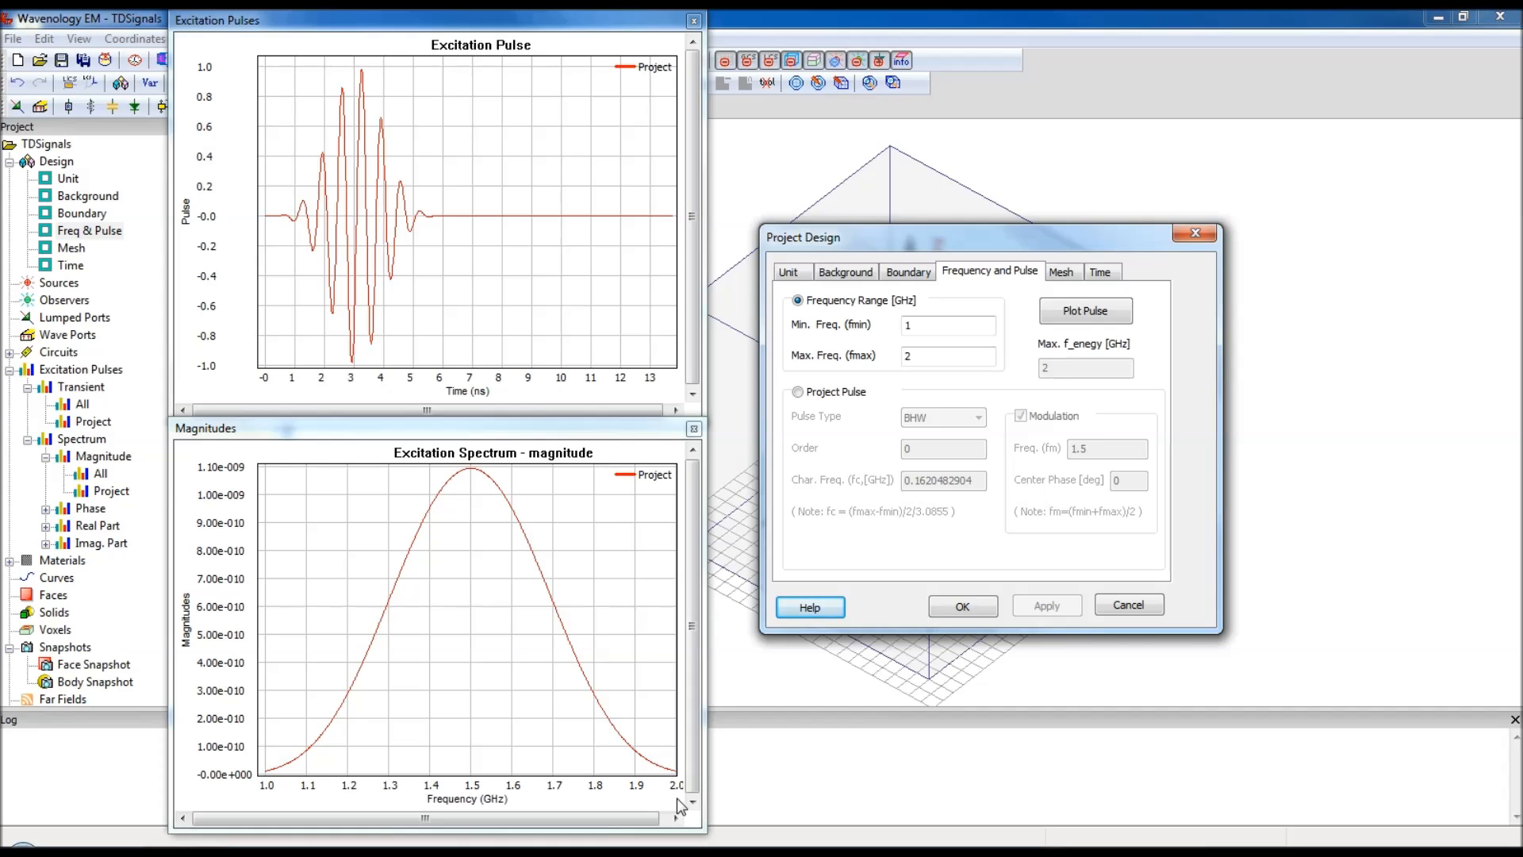
Step: Raise the project's minimum frequency to 1.5 GHz and apply the narrower range
{"action": "left_click", "coordinate": [952, 329]}
{"action": "type", "text": ".5"}
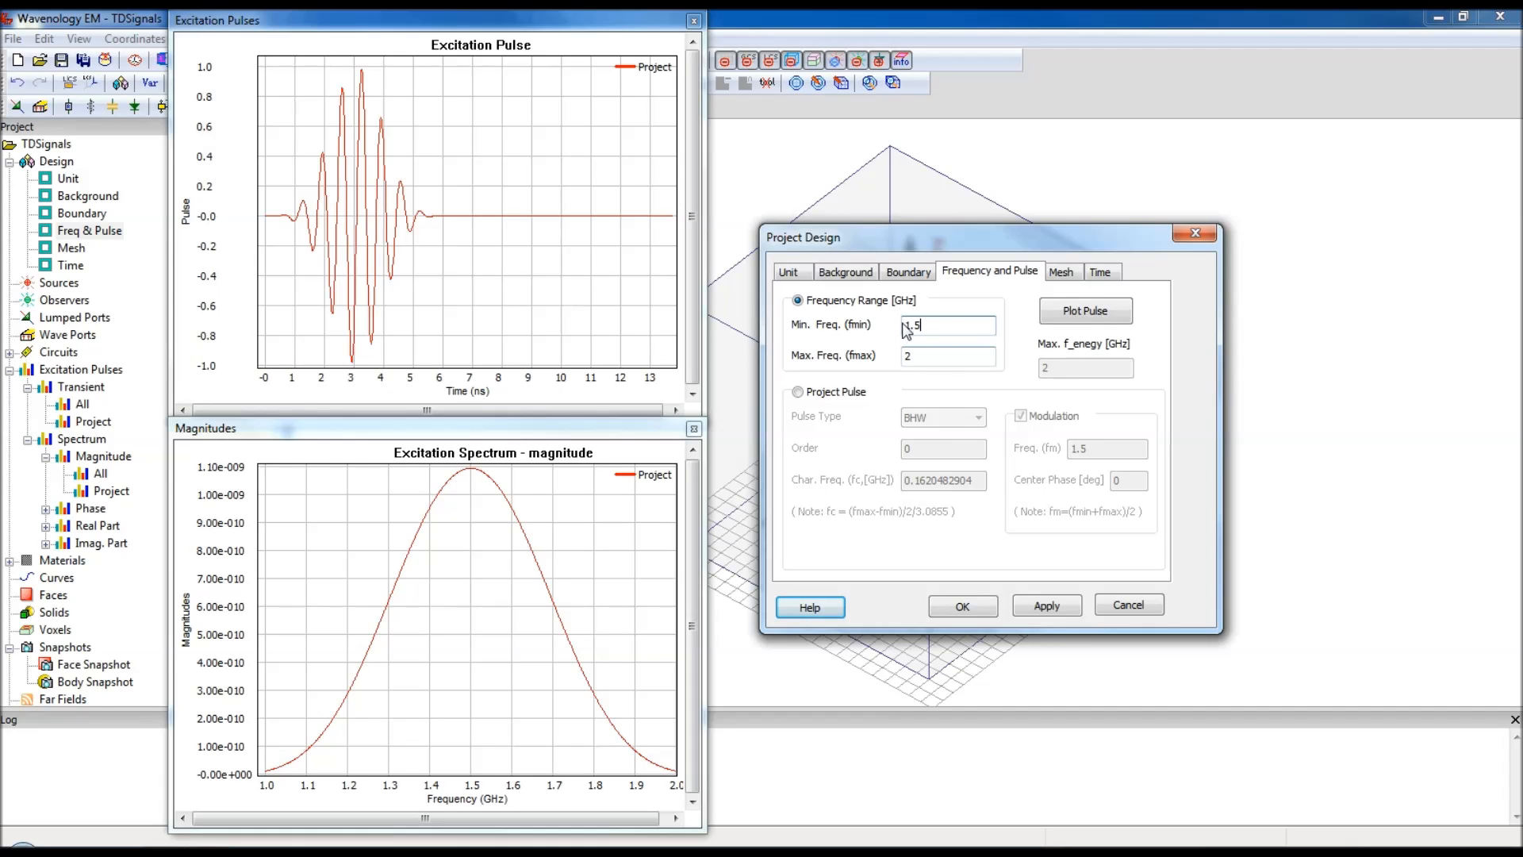
{"action": "left_click", "coordinate": [1047, 606]}
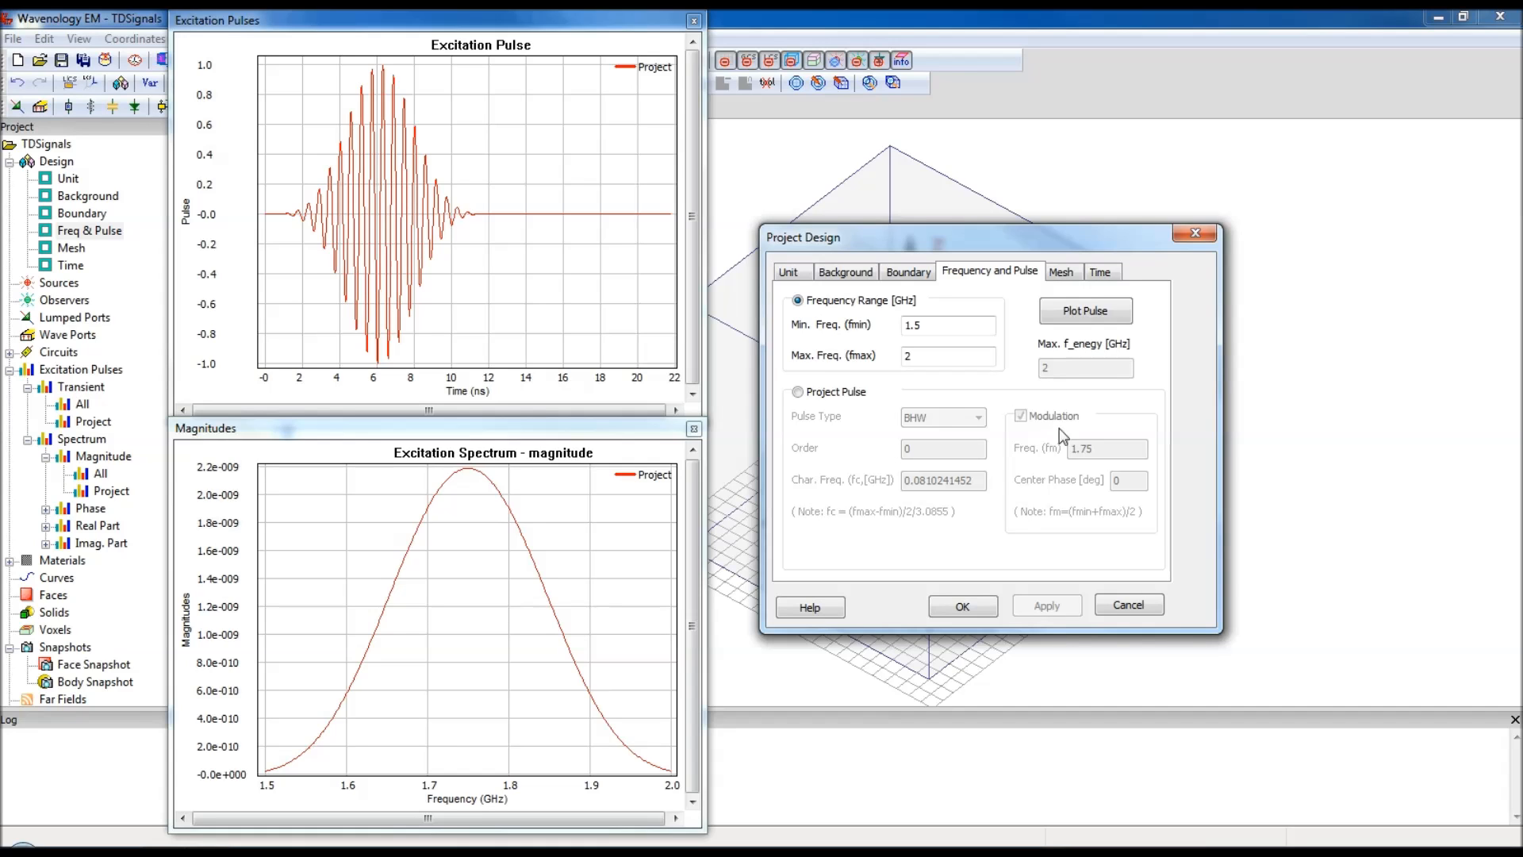
Step: Define the excitation by project pulse instead, using the Ricker type with modulation turned off, and apply it
{"action": "left_click_drag", "start_coordinate": [1071, 239], "coordinate": [1127, 236]}
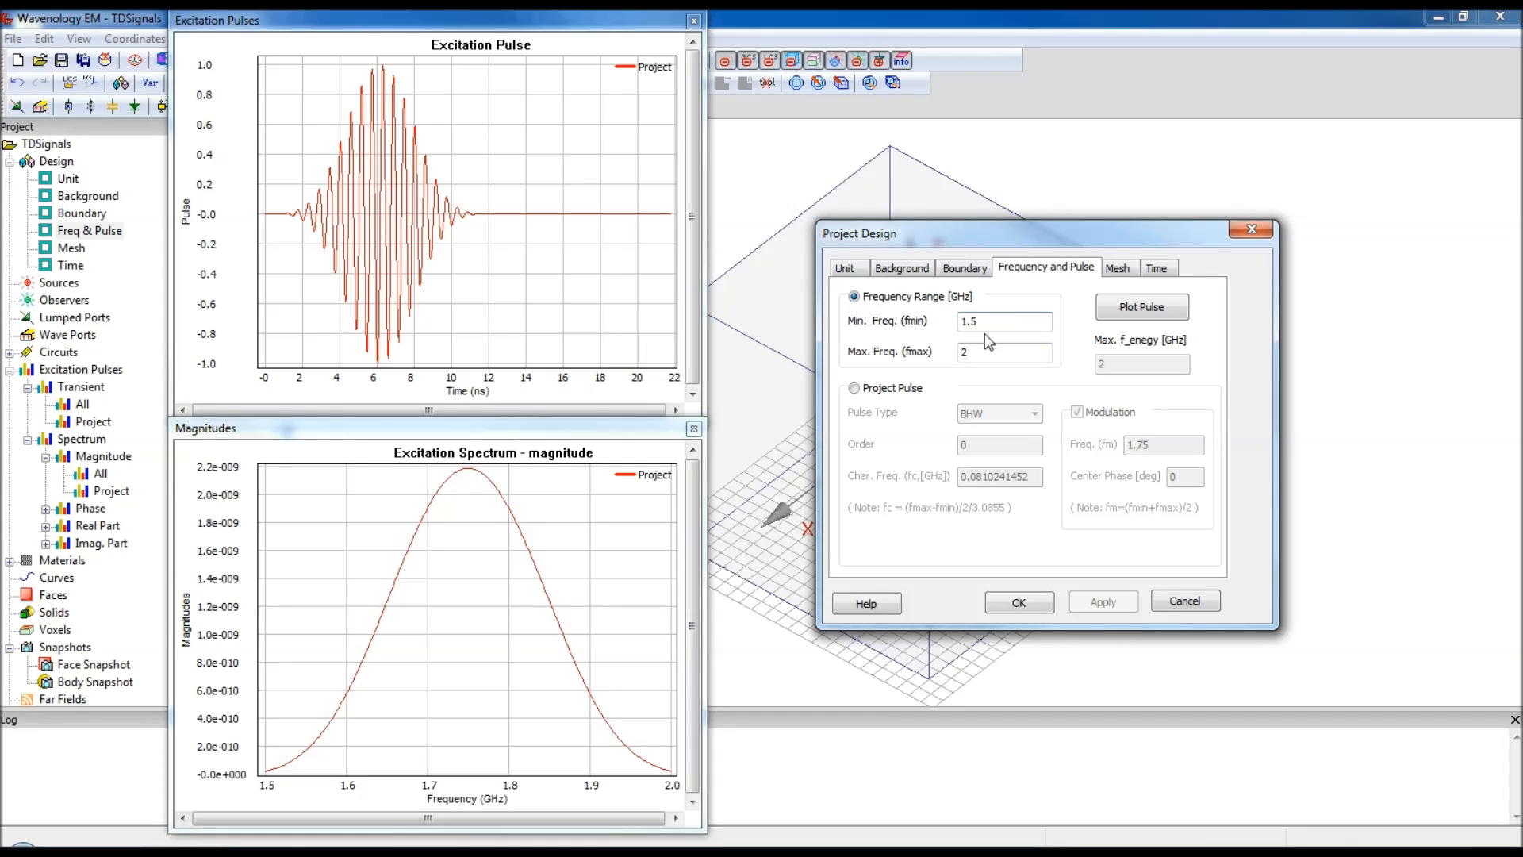
{"action": "left_click", "coordinate": [871, 390]}
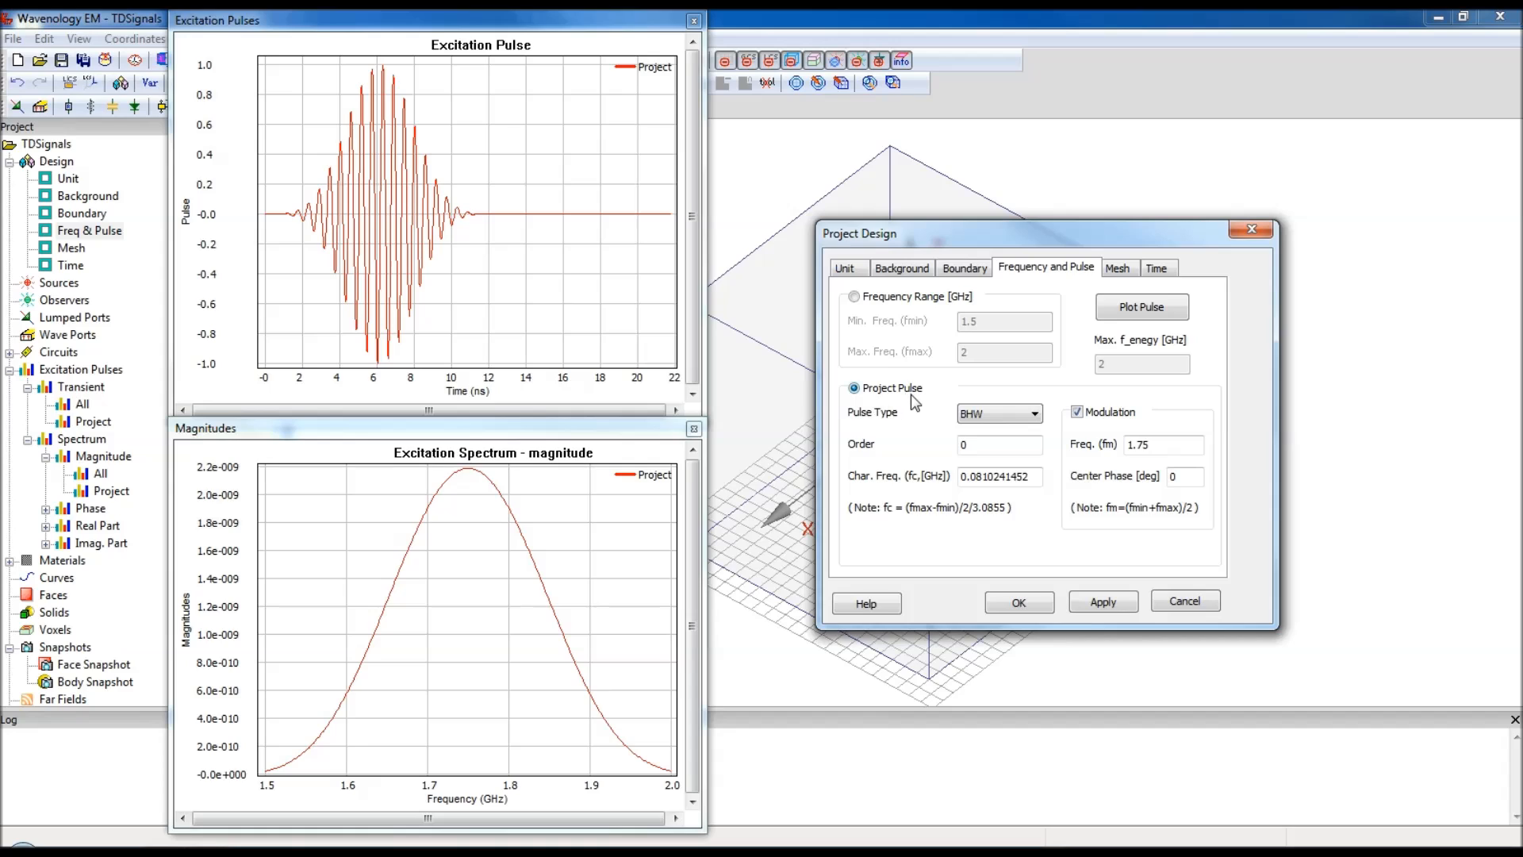
{"action": "left_click", "coordinate": [993, 411]}
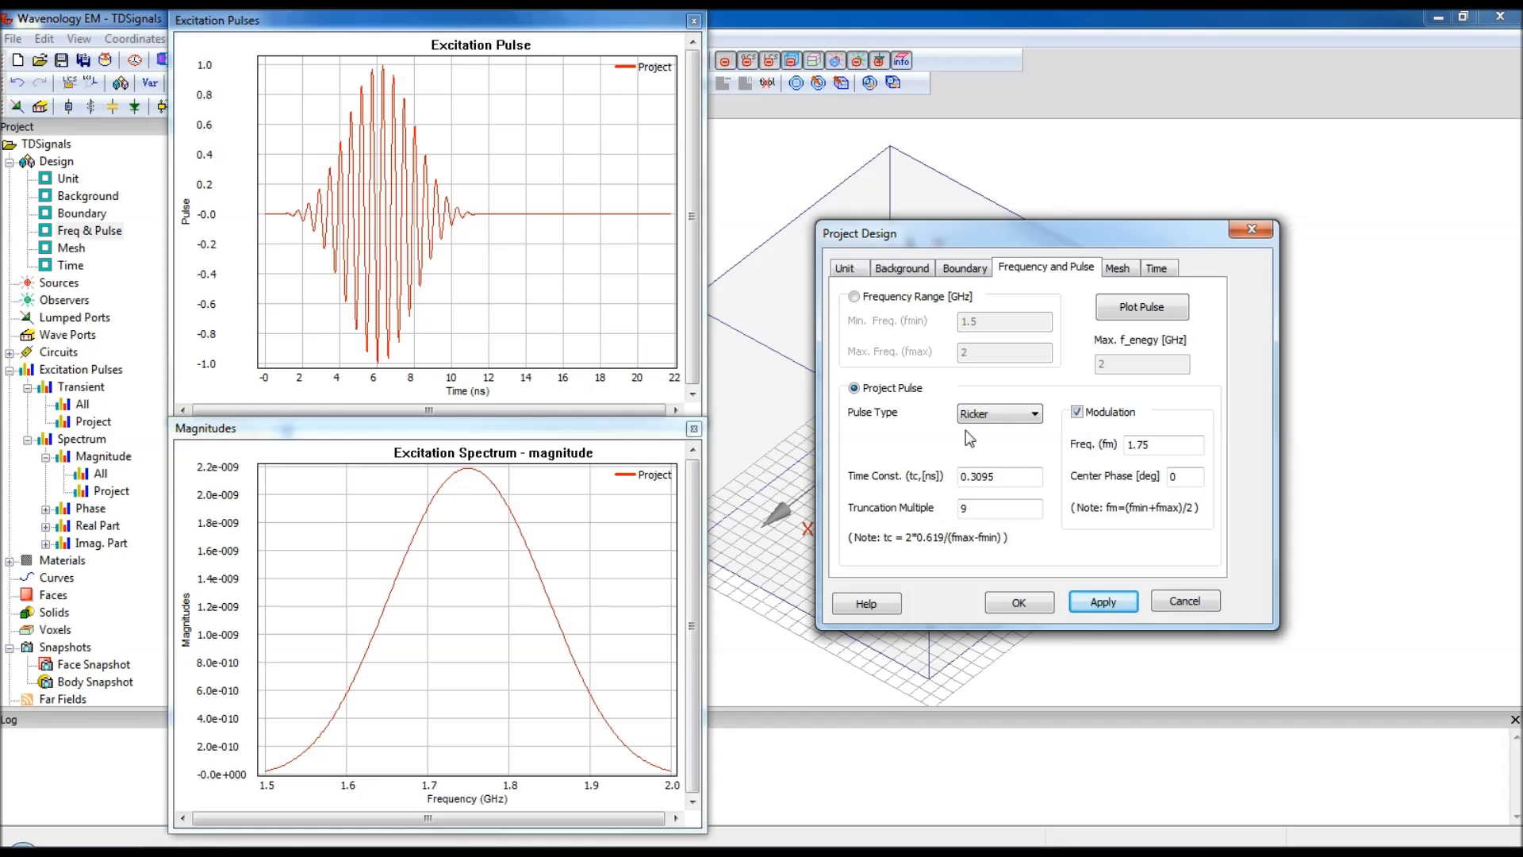
{"action": "left_click", "coordinate": [1098, 415]}
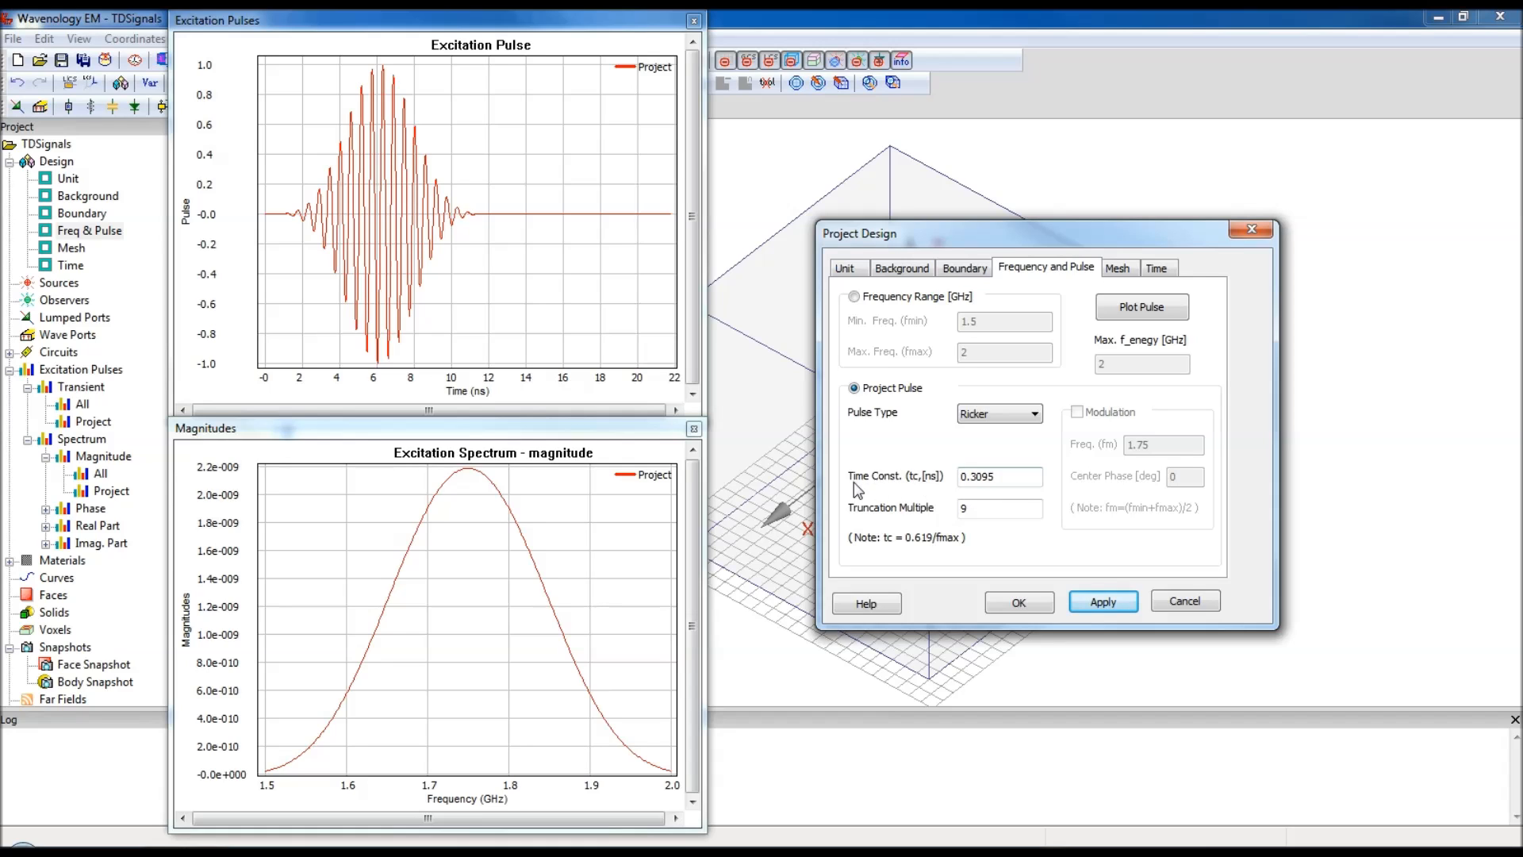
{"action": "left_click", "coordinate": [1104, 602]}
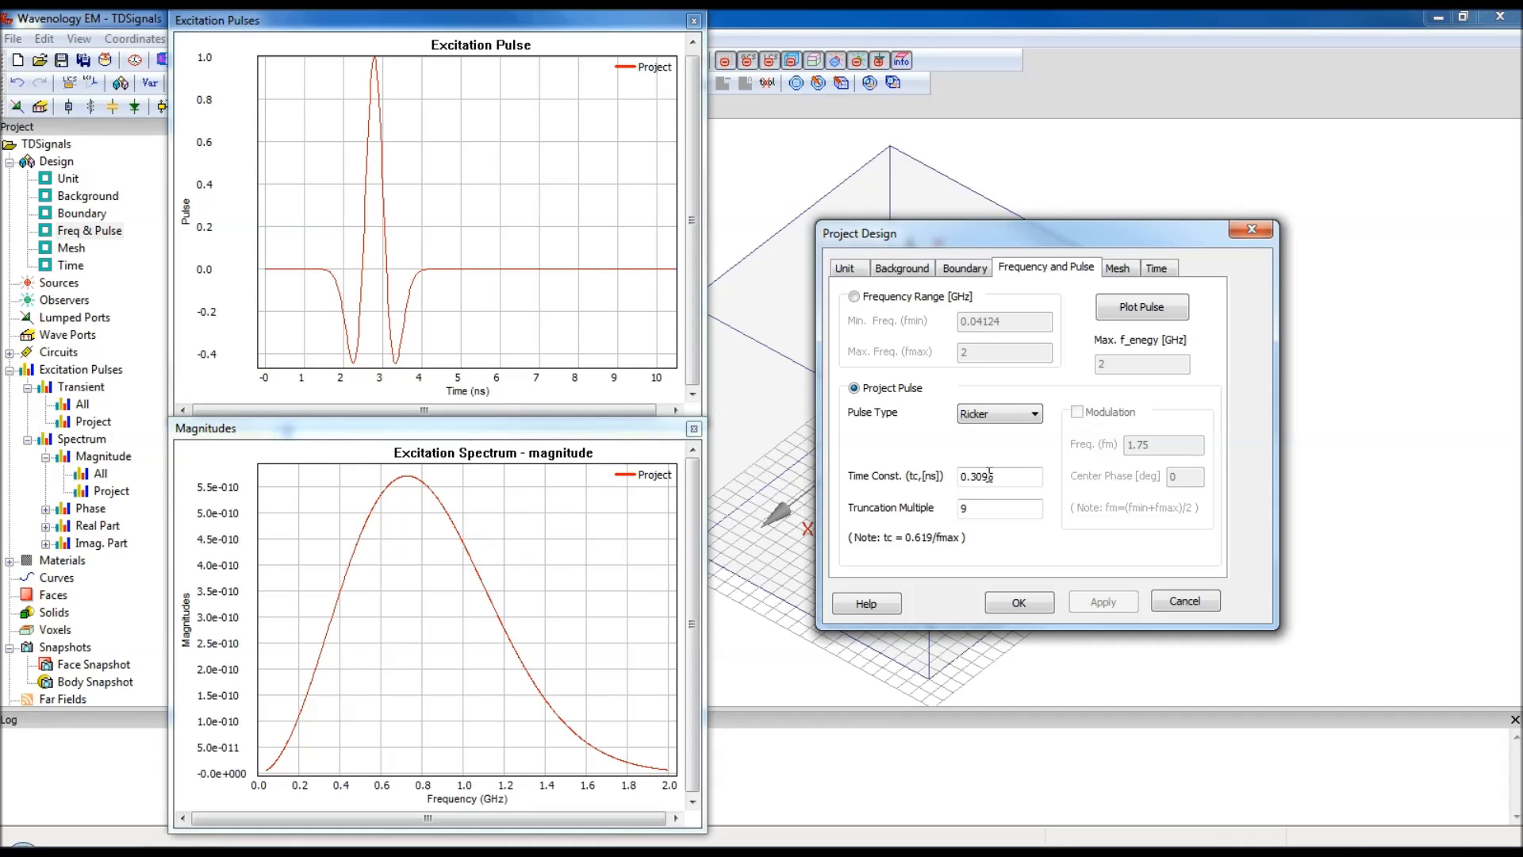
Step: Change the project pulse type to Rectangle and apply it
{"action": "left_click", "coordinate": [1002, 414]}
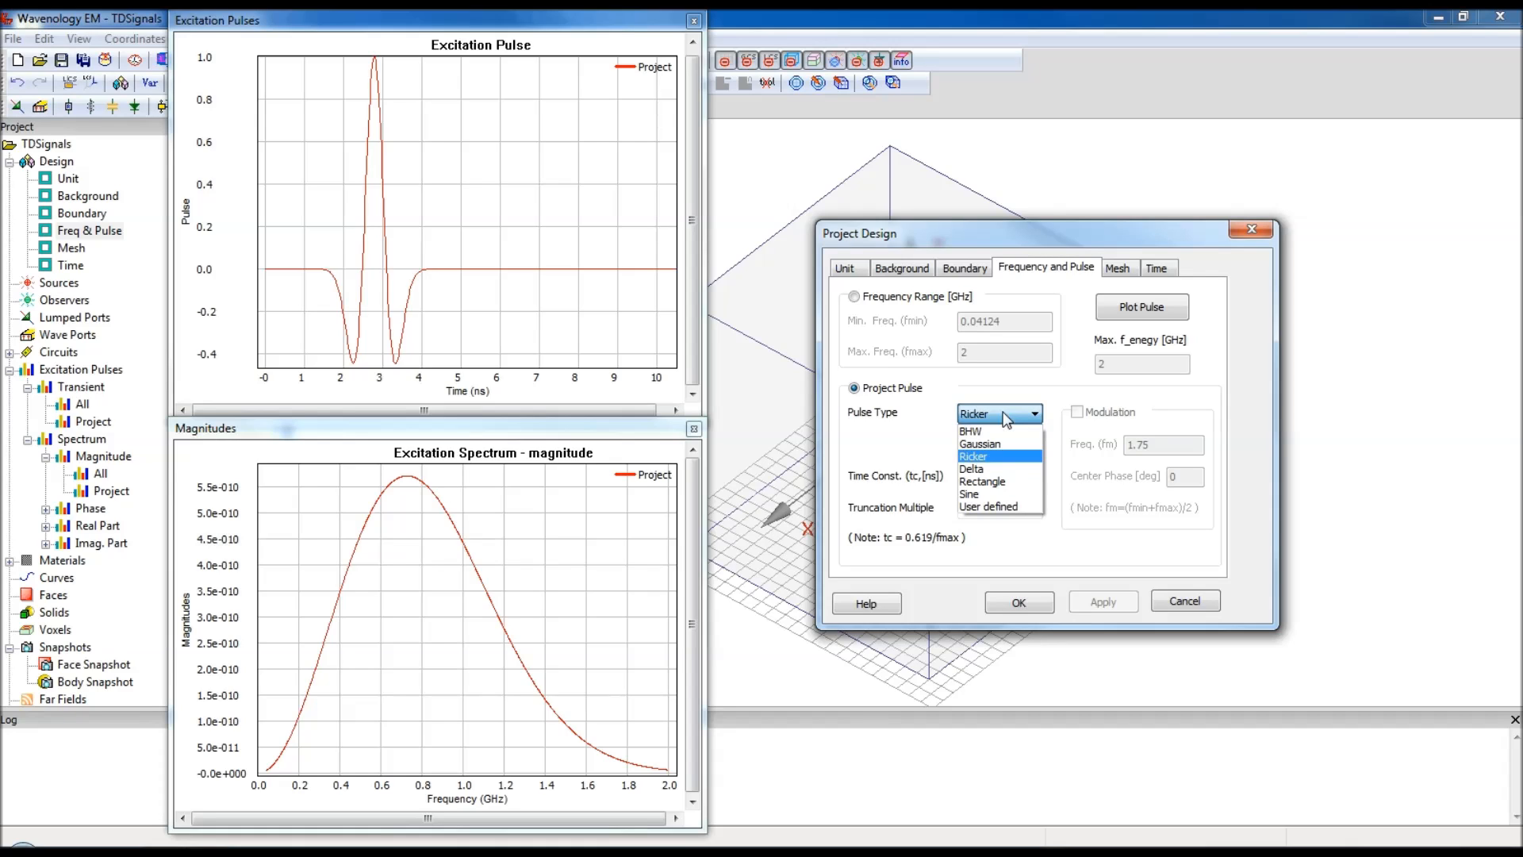
{"action": "left_click", "coordinate": [1003, 482]}
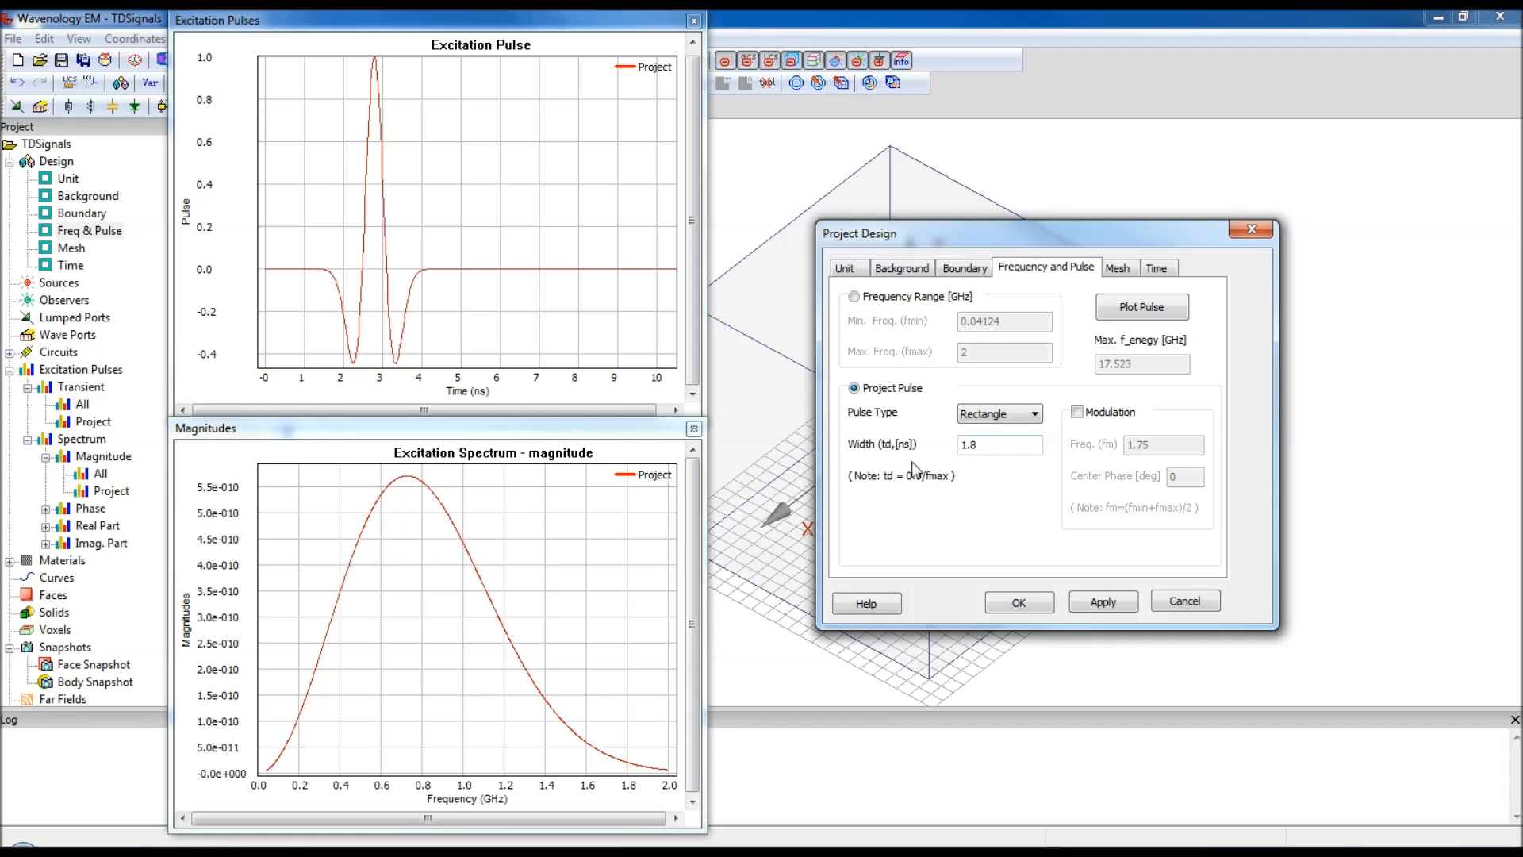
{"action": "left_click", "coordinate": [1102, 603]}
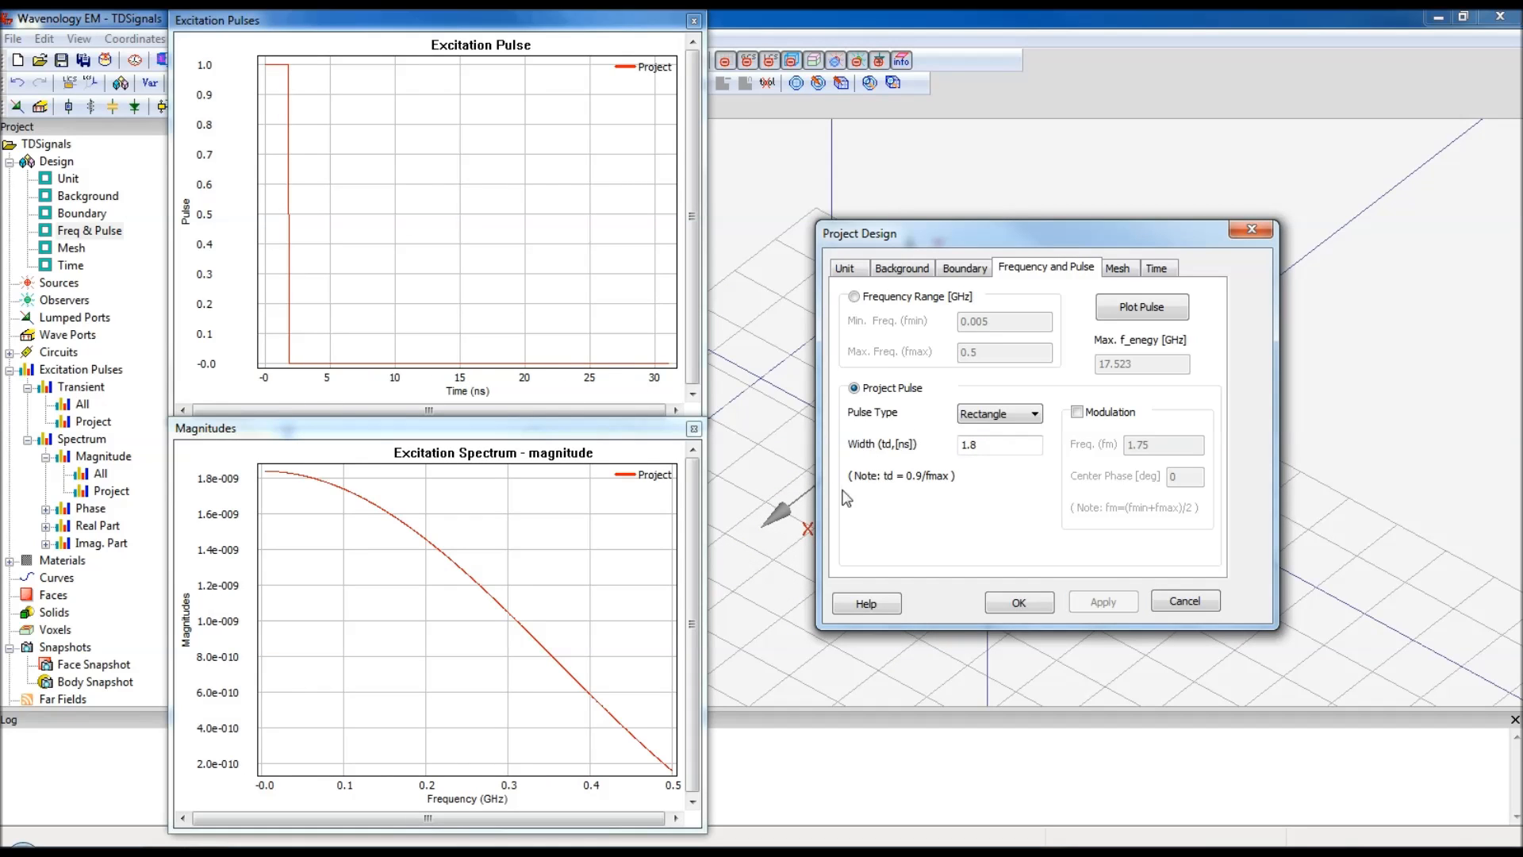
Step: Turn on modulation for the Rectangle project pulse with a 1.75 GHz modulation frequency and apply it
{"action": "left_click", "coordinate": [977, 447]}
{"action": "left_click", "coordinate": [1077, 412]}
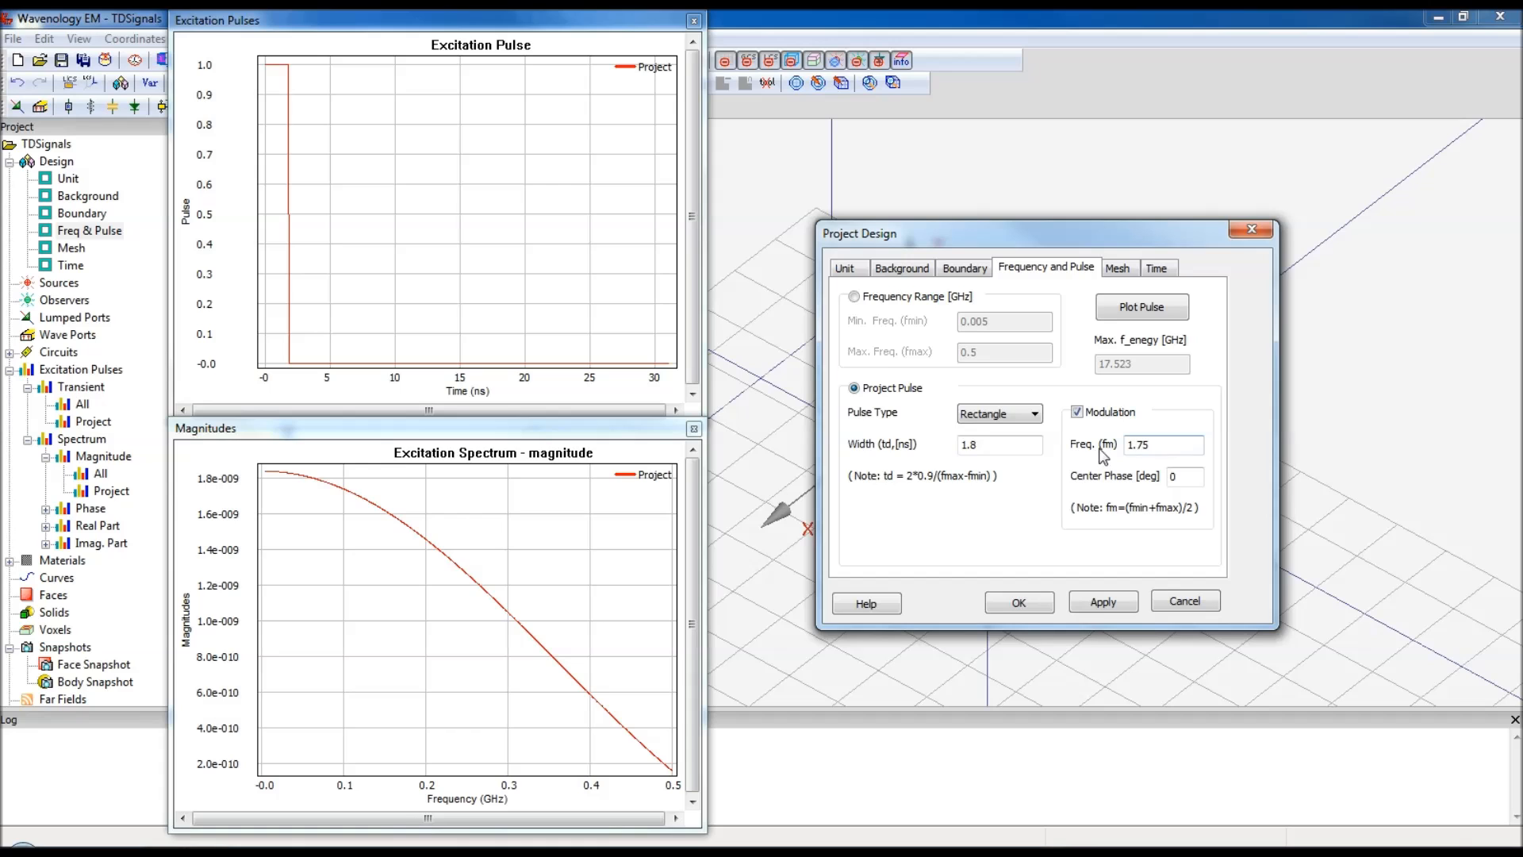
{"action": "left_click", "coordinate": [1106, 604]}
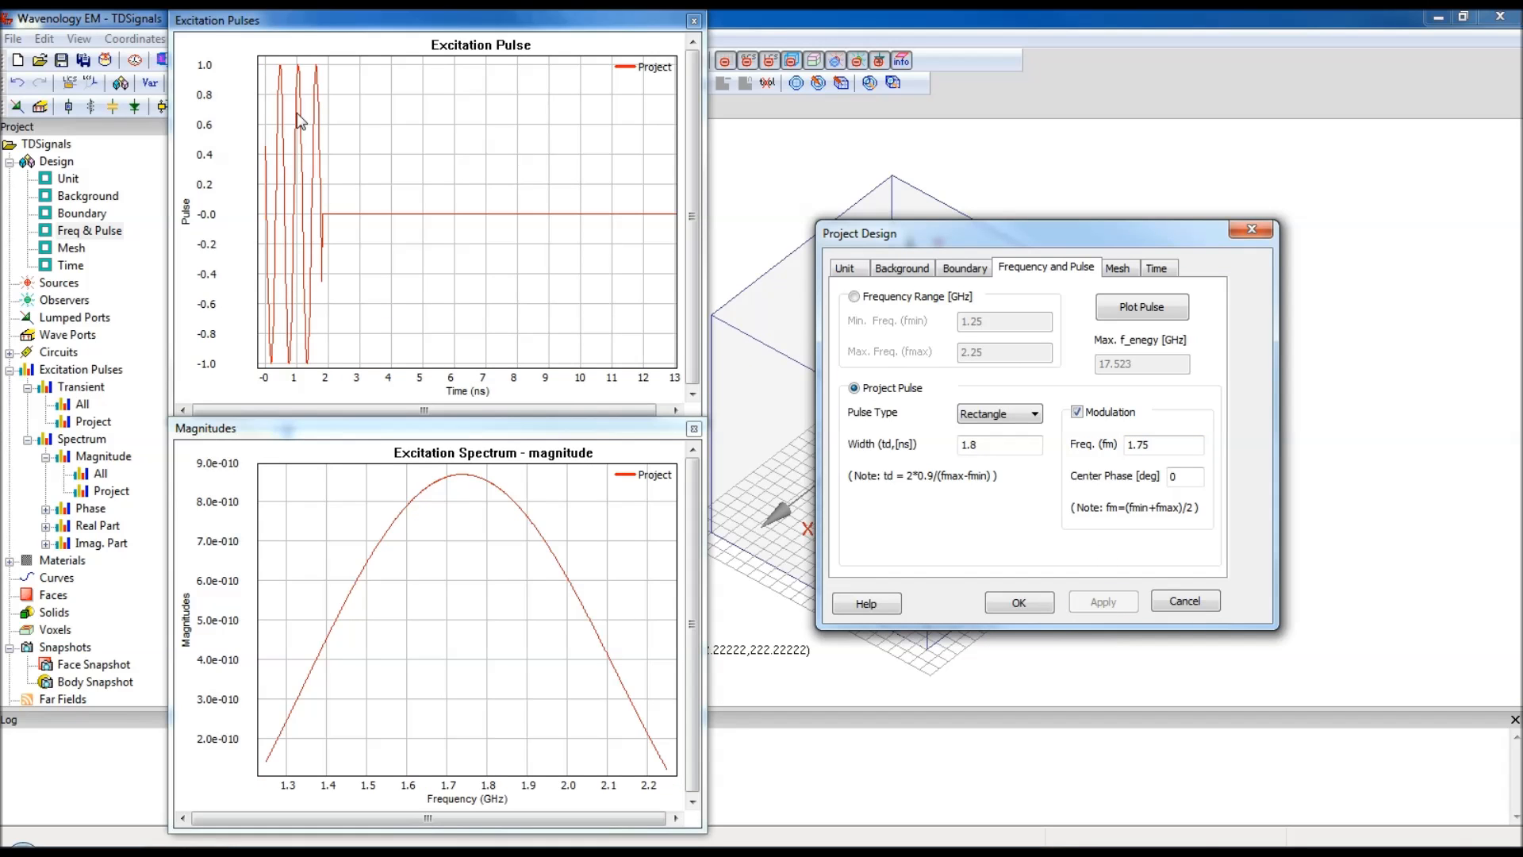
Step: Change the project pulse type to User defined
{"action": "left_click_drag", "start_coordinate": [1166, 444], "coordinate": [1126, 445]}
{"action": "left_click", "coordinate": [1023, 414]}
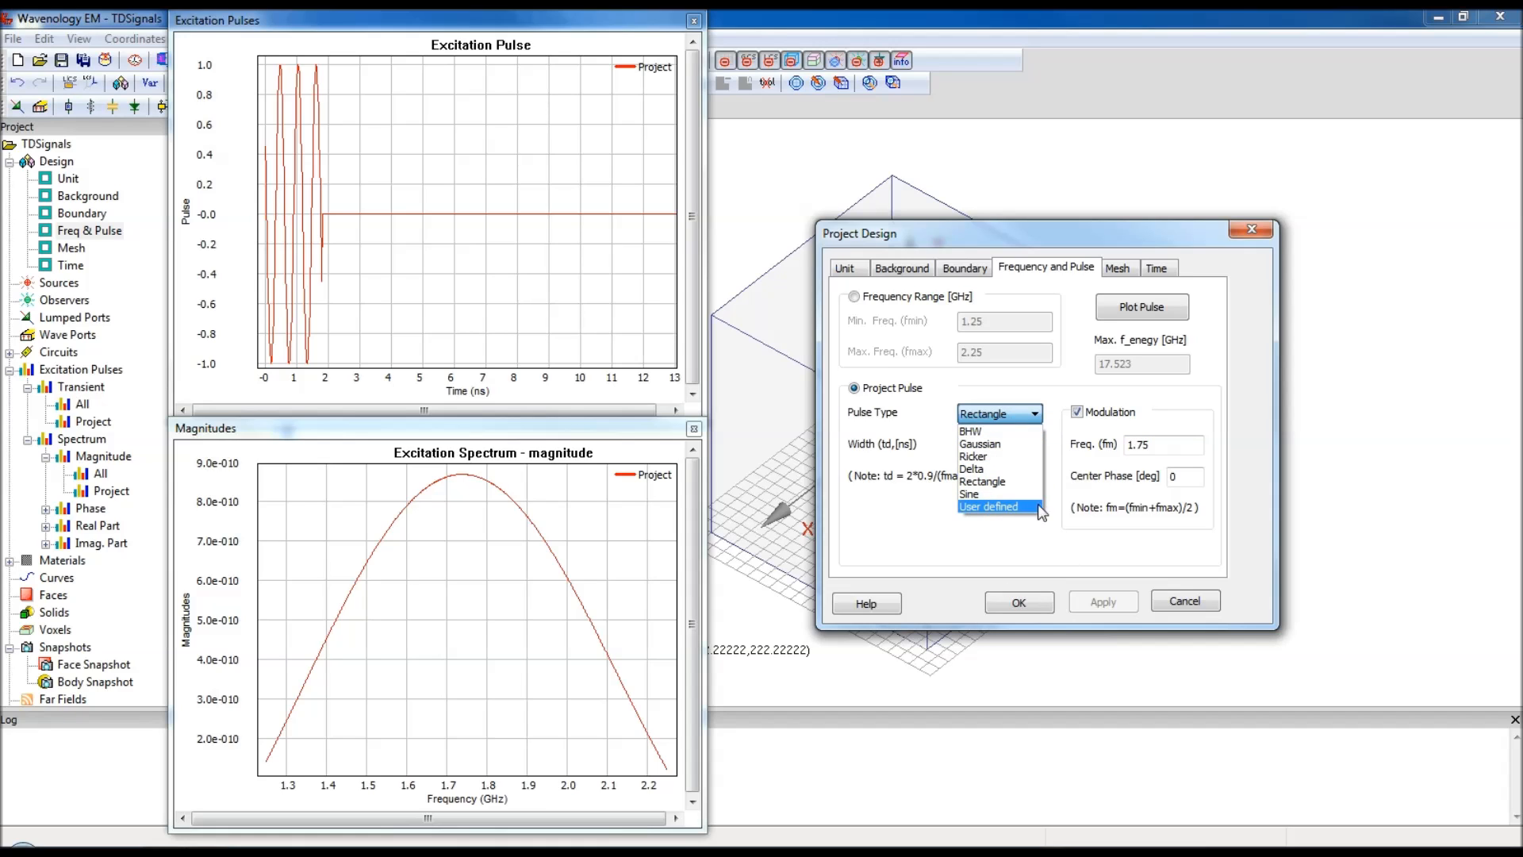
{"action": "left_click", "coordinate": [1004, 507]}
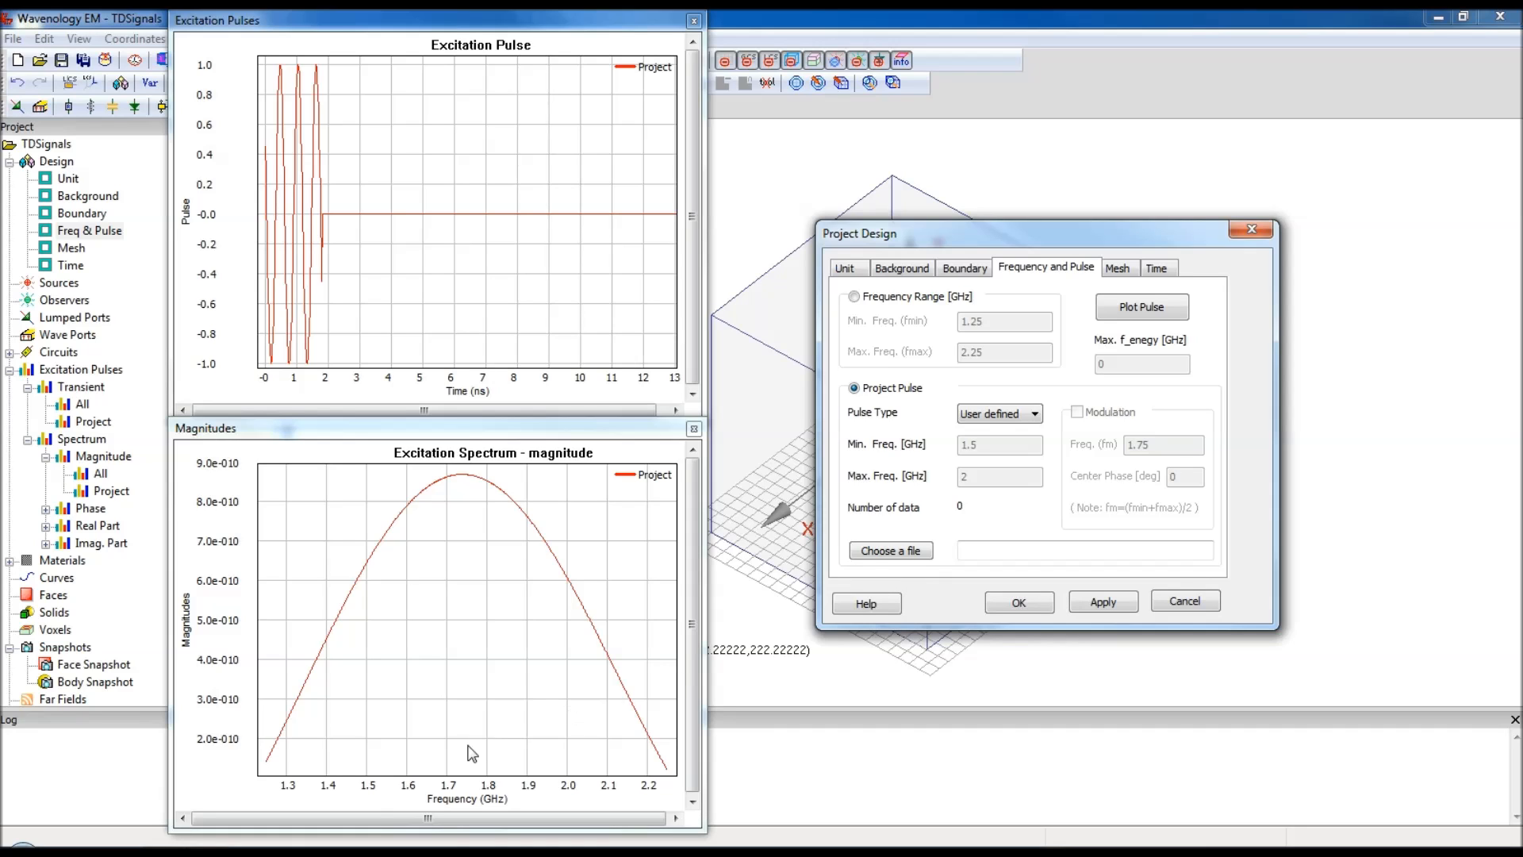
Step: Switch to Notepad++ to examine the two-column pulse data in SquareSignalData.txt, and minimize it when done
{"action": "left_click", "coordinate": [698, 852]}
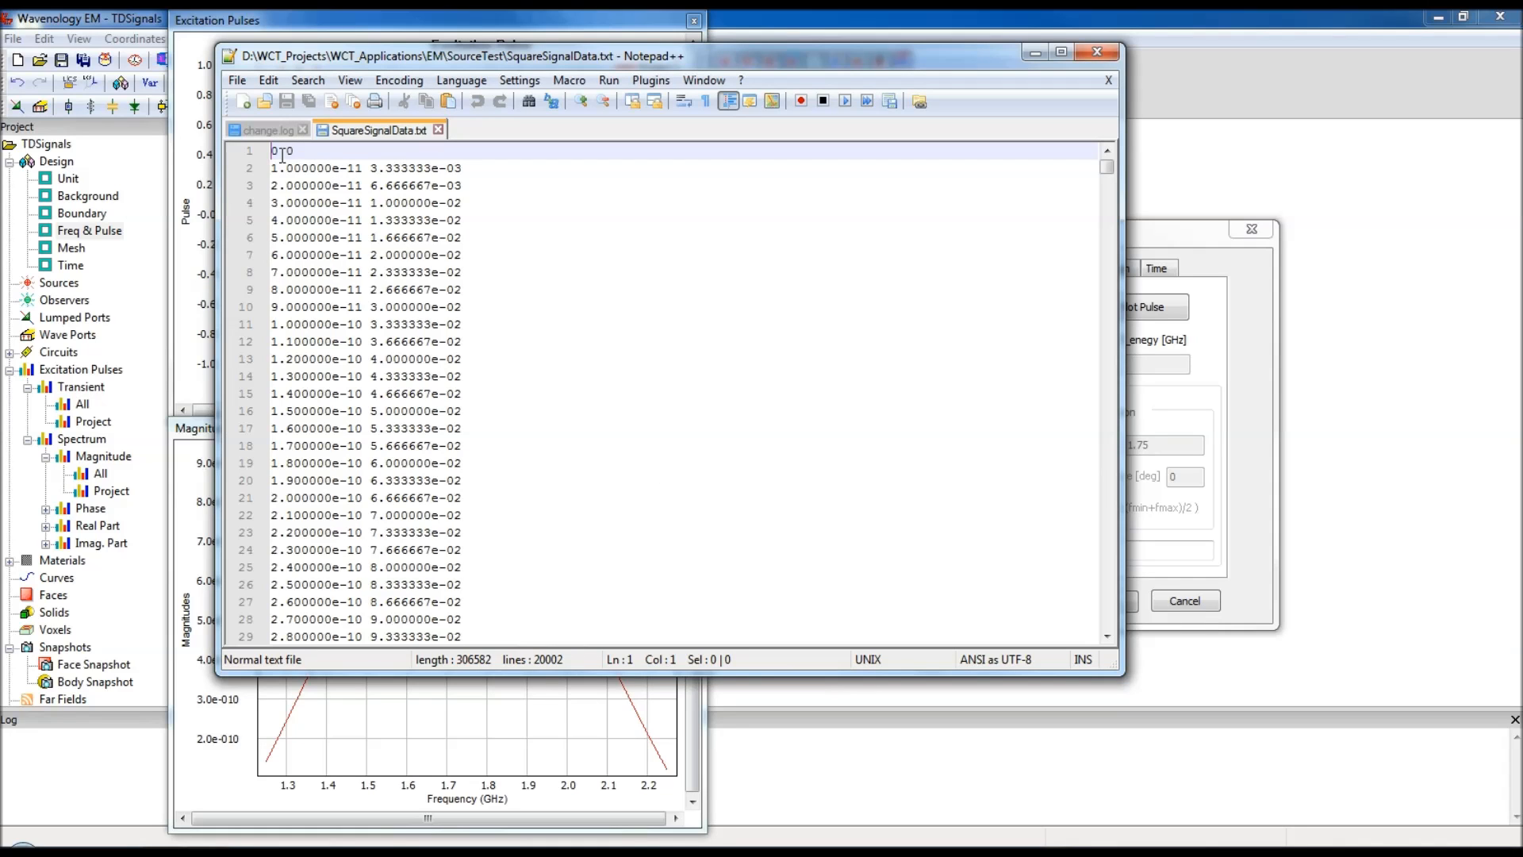
{"action": "scroll", "coordinate": [293, 383], "scroll_direction": "down", "scroll_amount": 5}
{"action": "scroll", "coordinate": [293, 383], "scroll_direction": "up", "scroll_amount": 5}
{"action": "left_click", "coordinate": [1034, 53]}
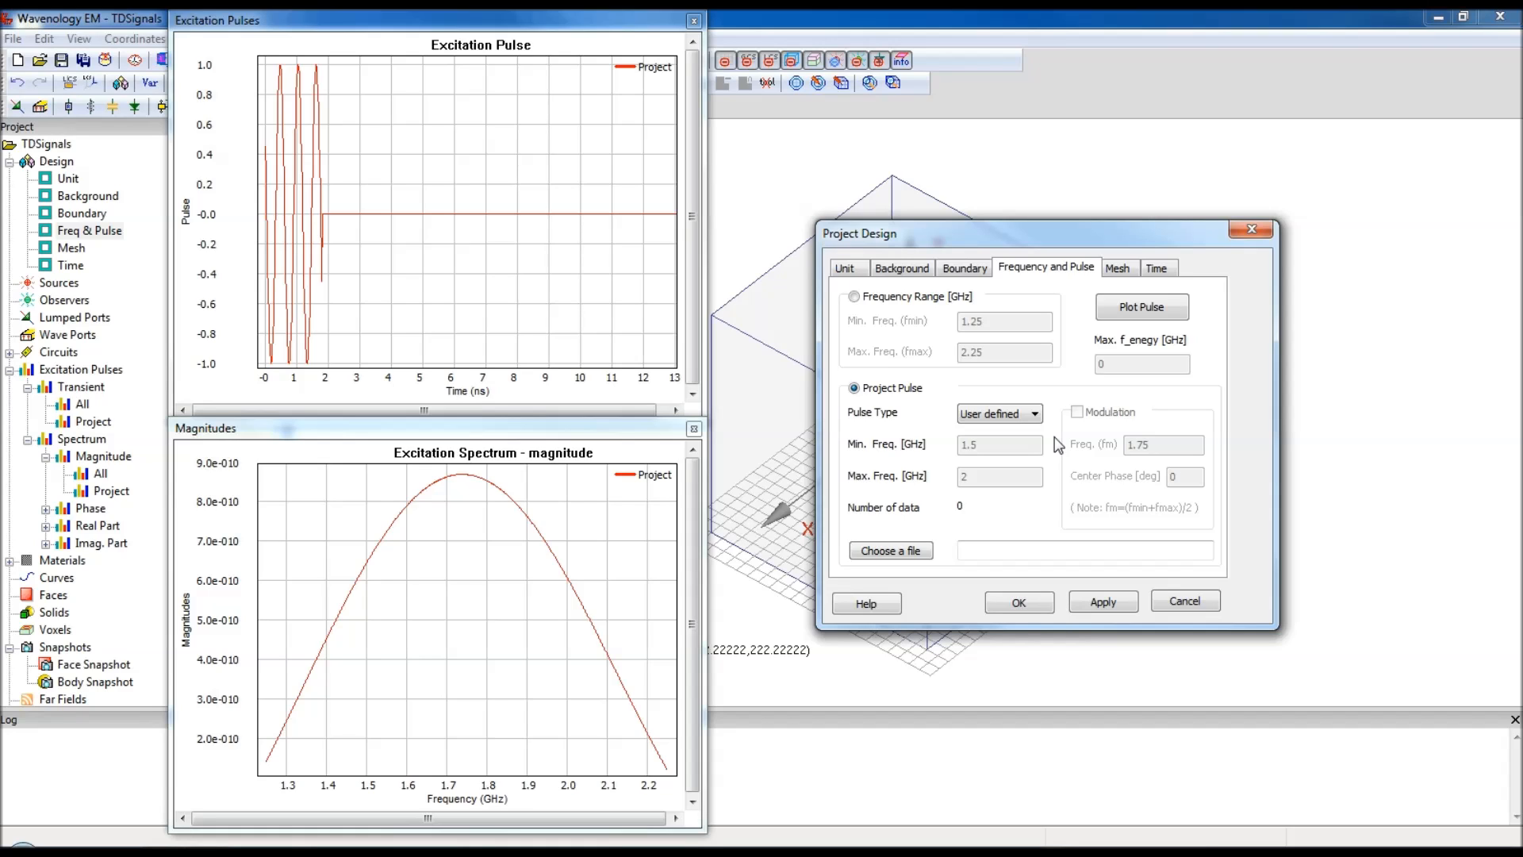
Step: Load SquareSignalData.txt from the SourceTest folder as the new project's user-defined pulse data
{"action": "left_click_drag", "start_coordinate": [1141, 232], "coordinate": [1109, 191]}
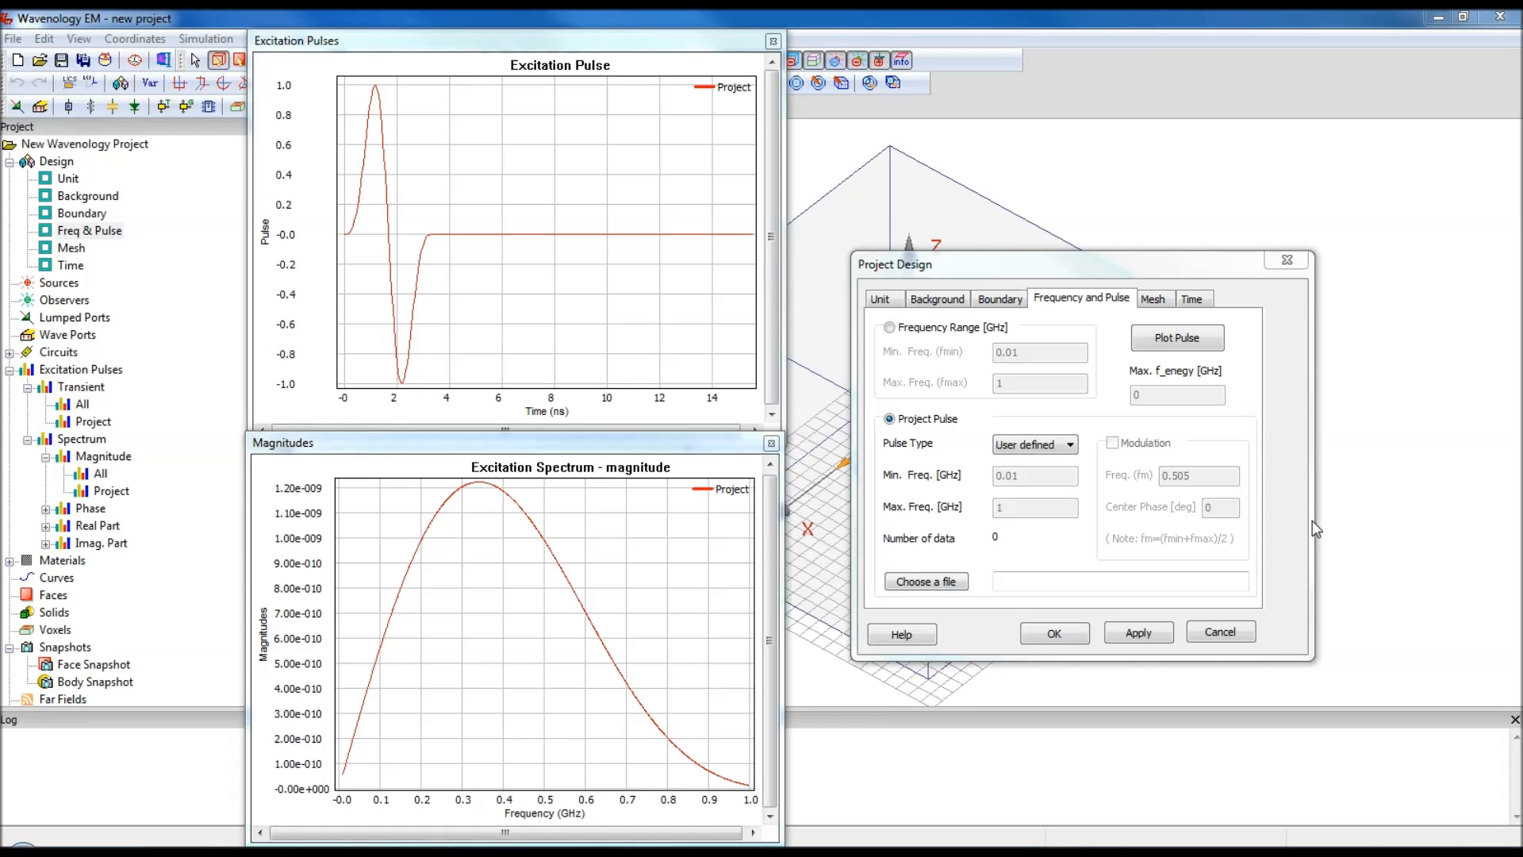
{"action": "left_click", "coordinate": [1087, 287]}
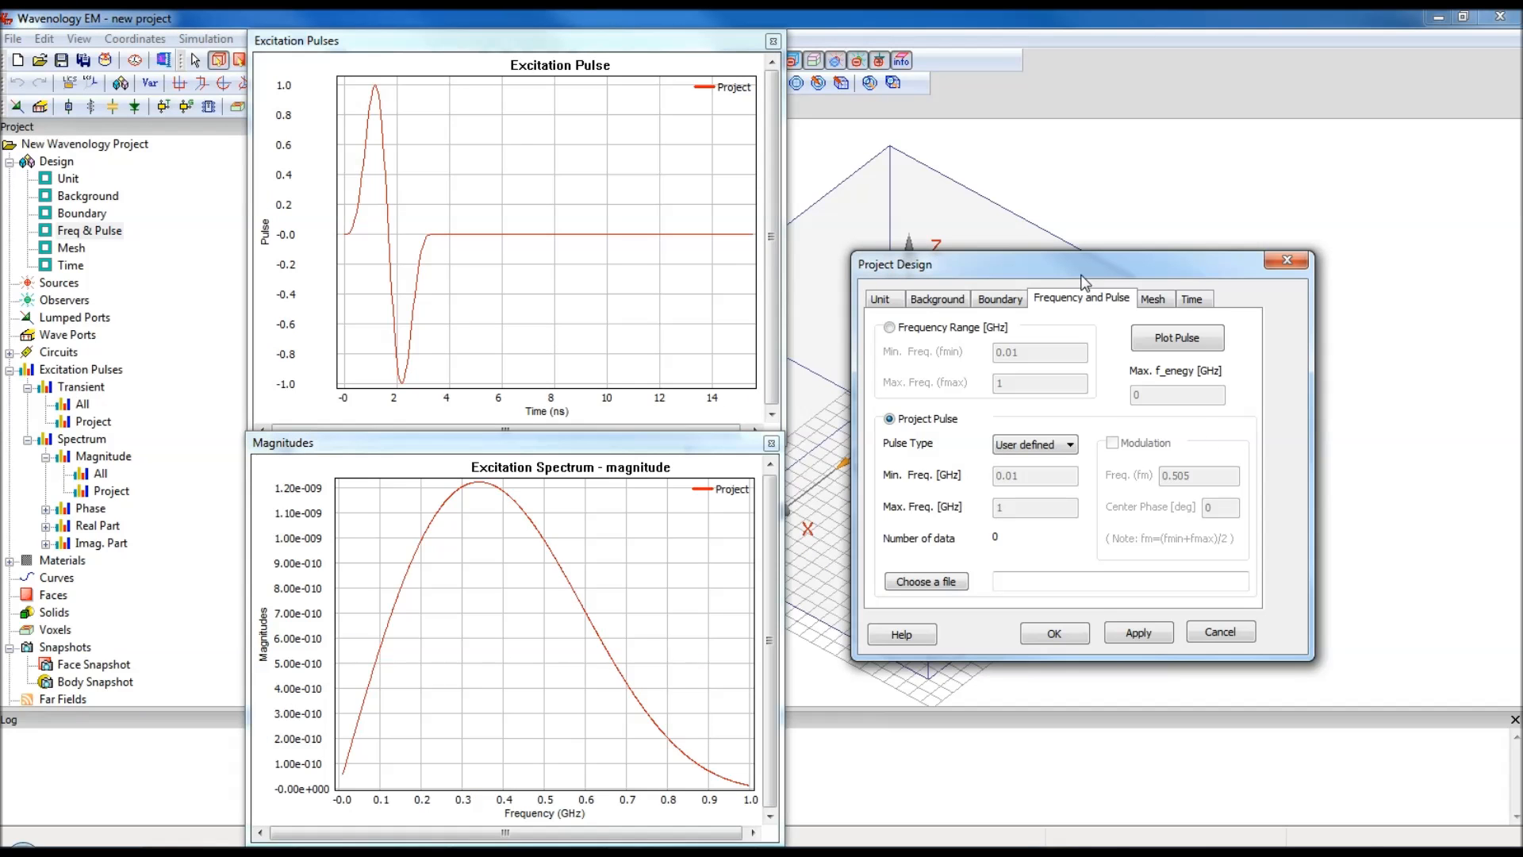
{"action": "left_click", "coordinate": [940, 582]}
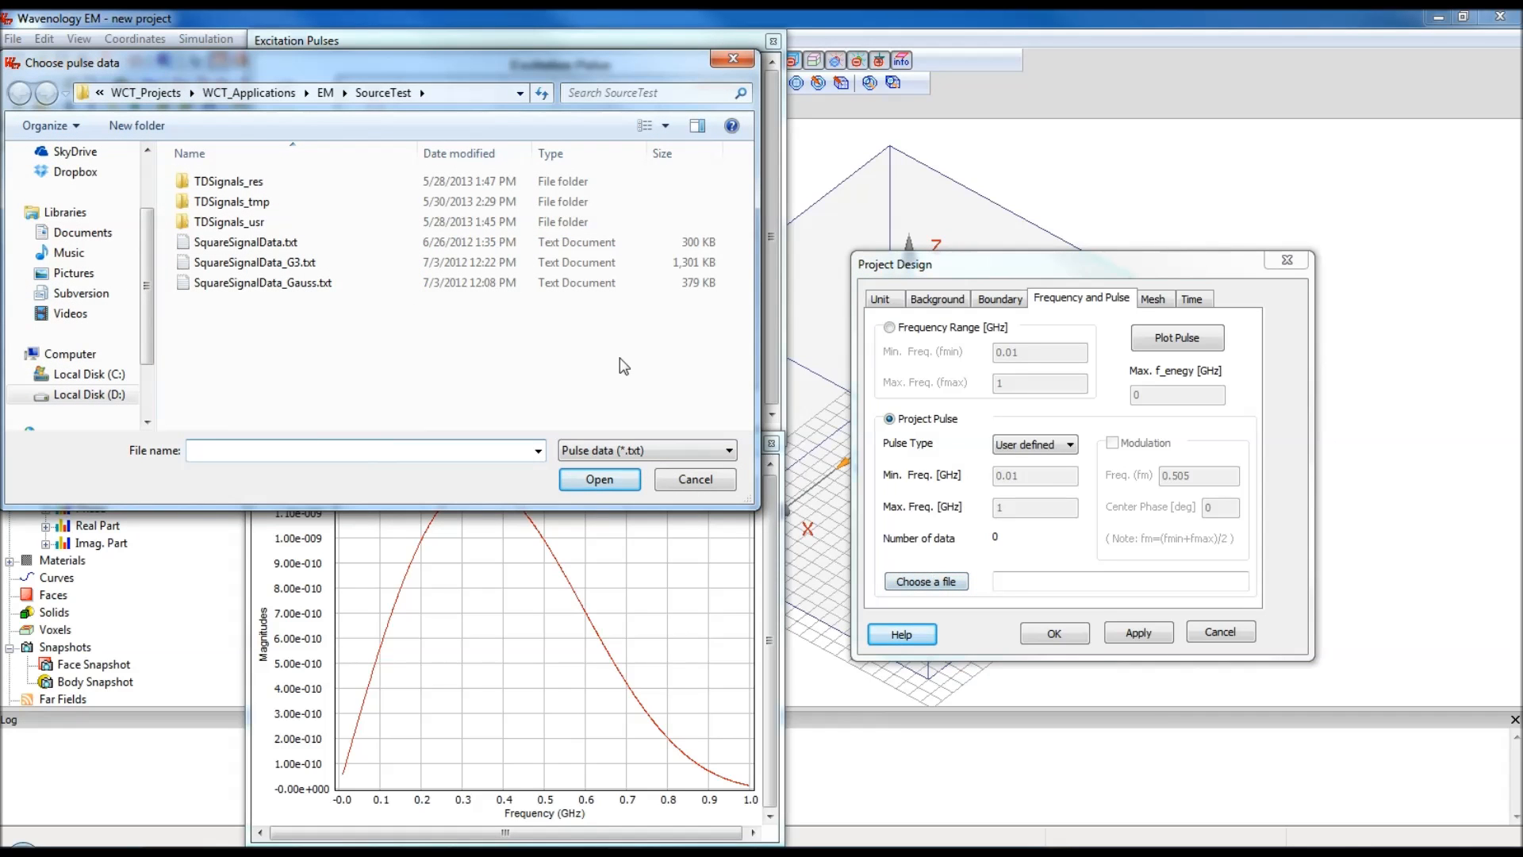
{"action": "left_click", "coordinate": [238, 241]}
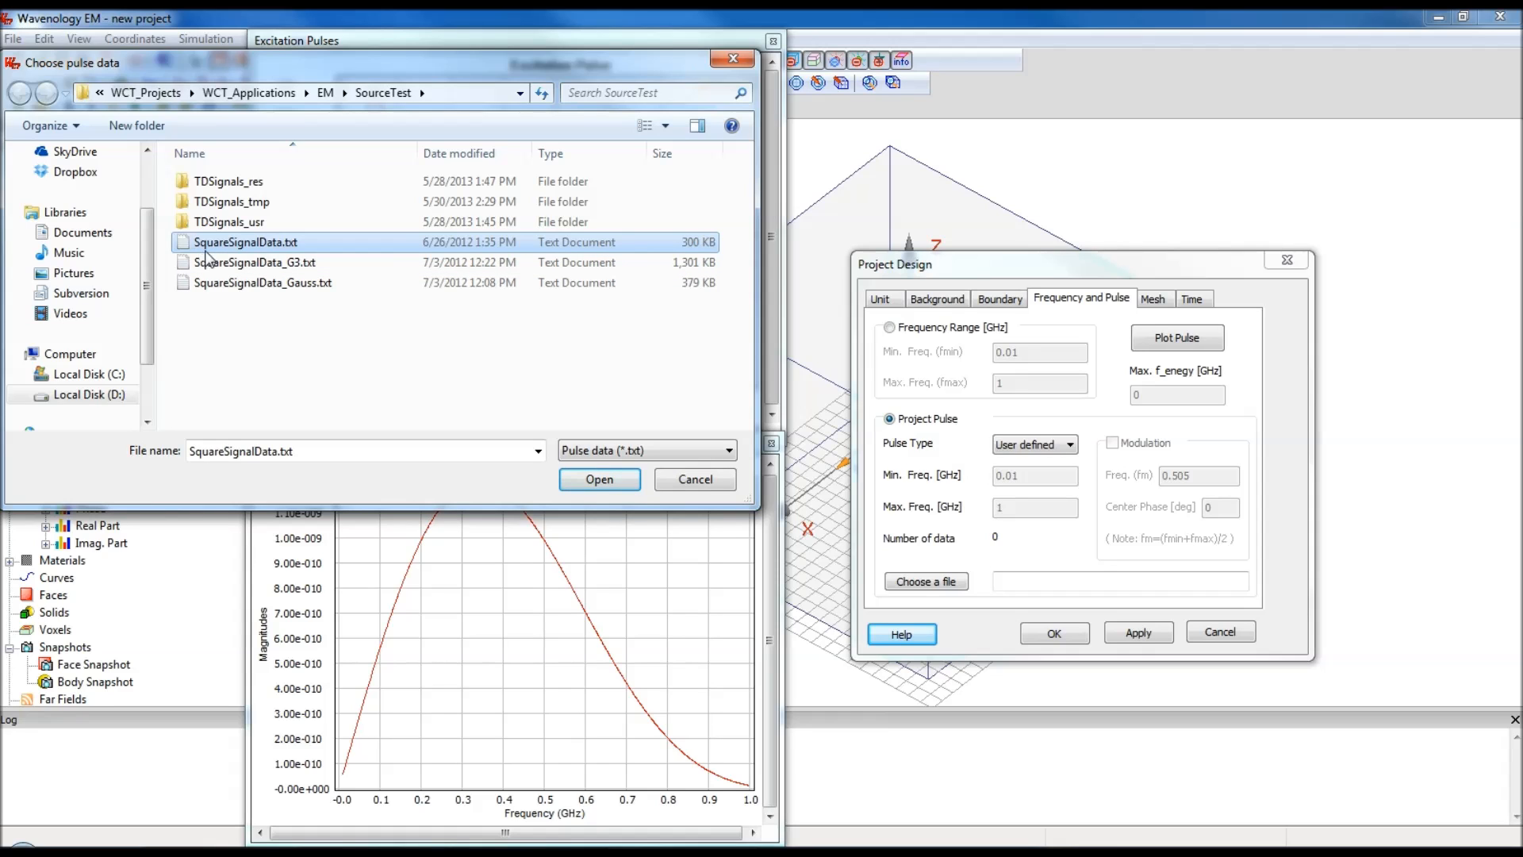
{"action": "left_click", "coordinate": [598, 480]}
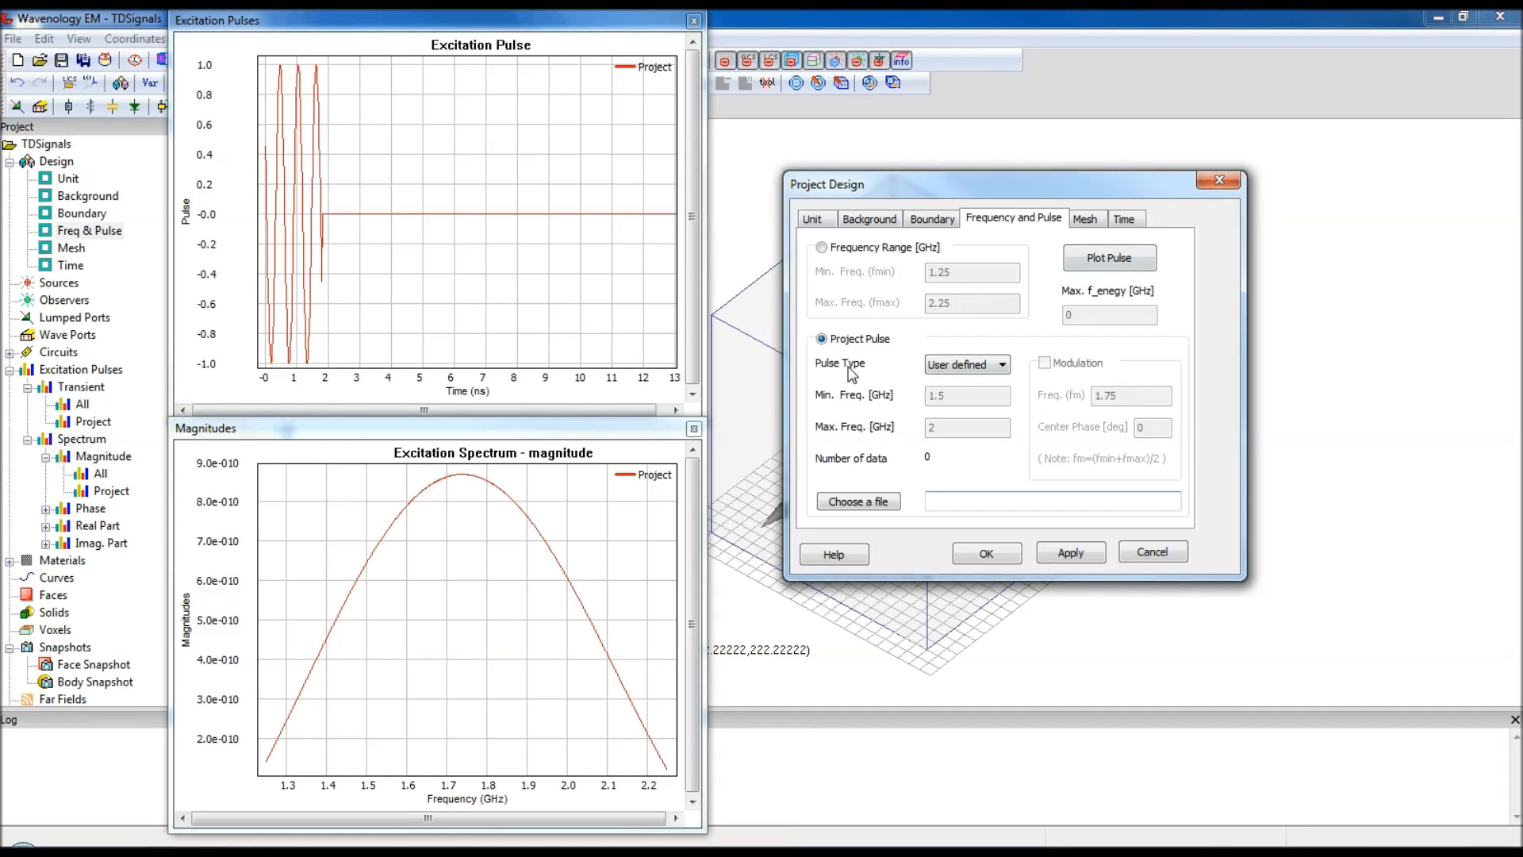
Step: Discard the pending TDSignals pulse change and close the magnitude and excitation pulse plots
{"action": "left_click", "coordinate": [990, 366]}
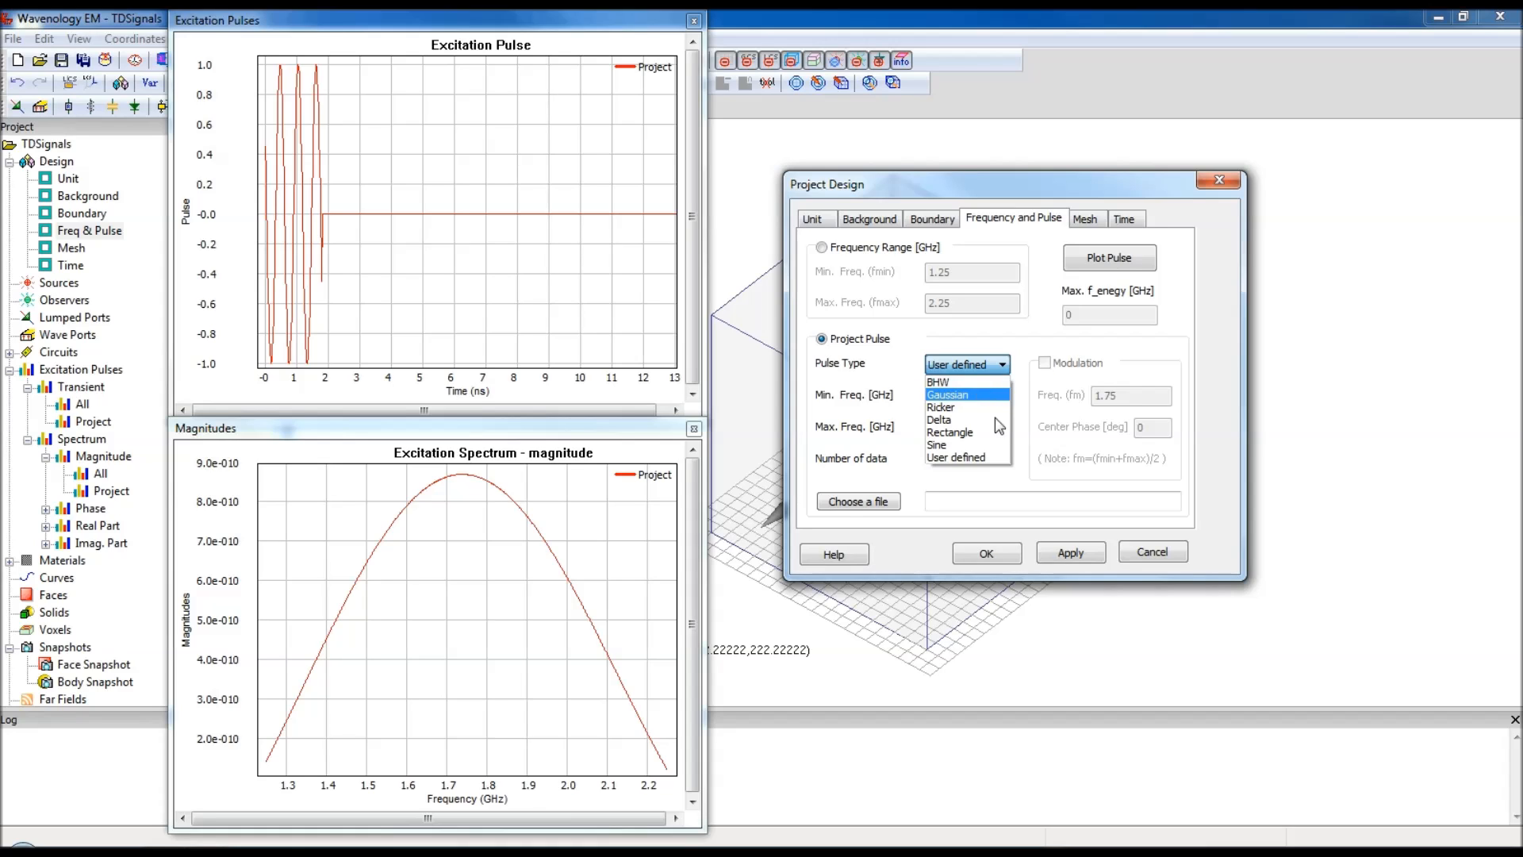
{"action": "left_click", "coordinate": [1041, 486]}
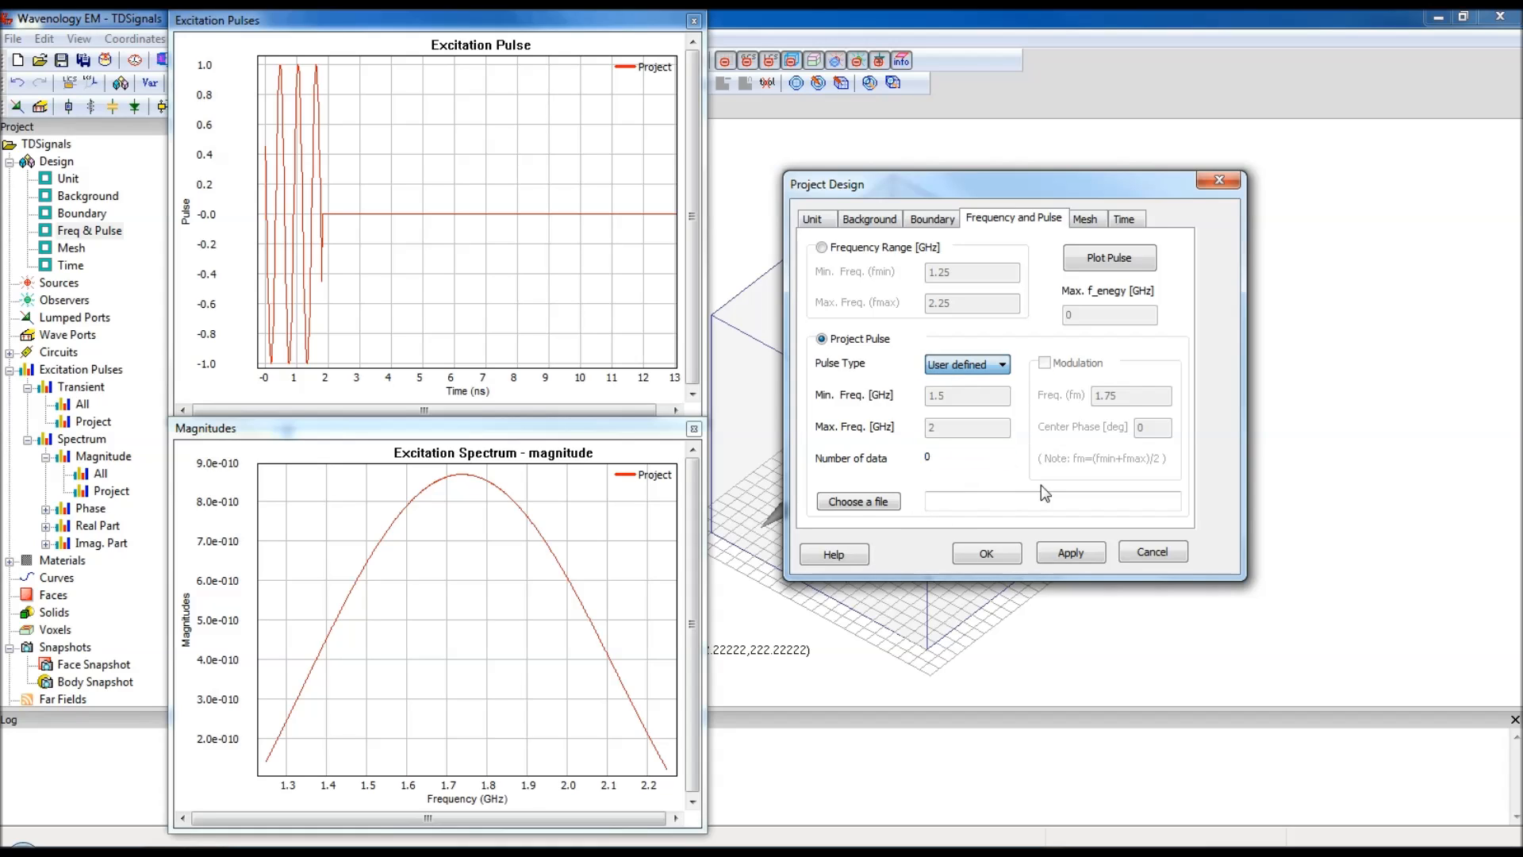
{"action": "left_click", "coordinate": [1155, 550]}
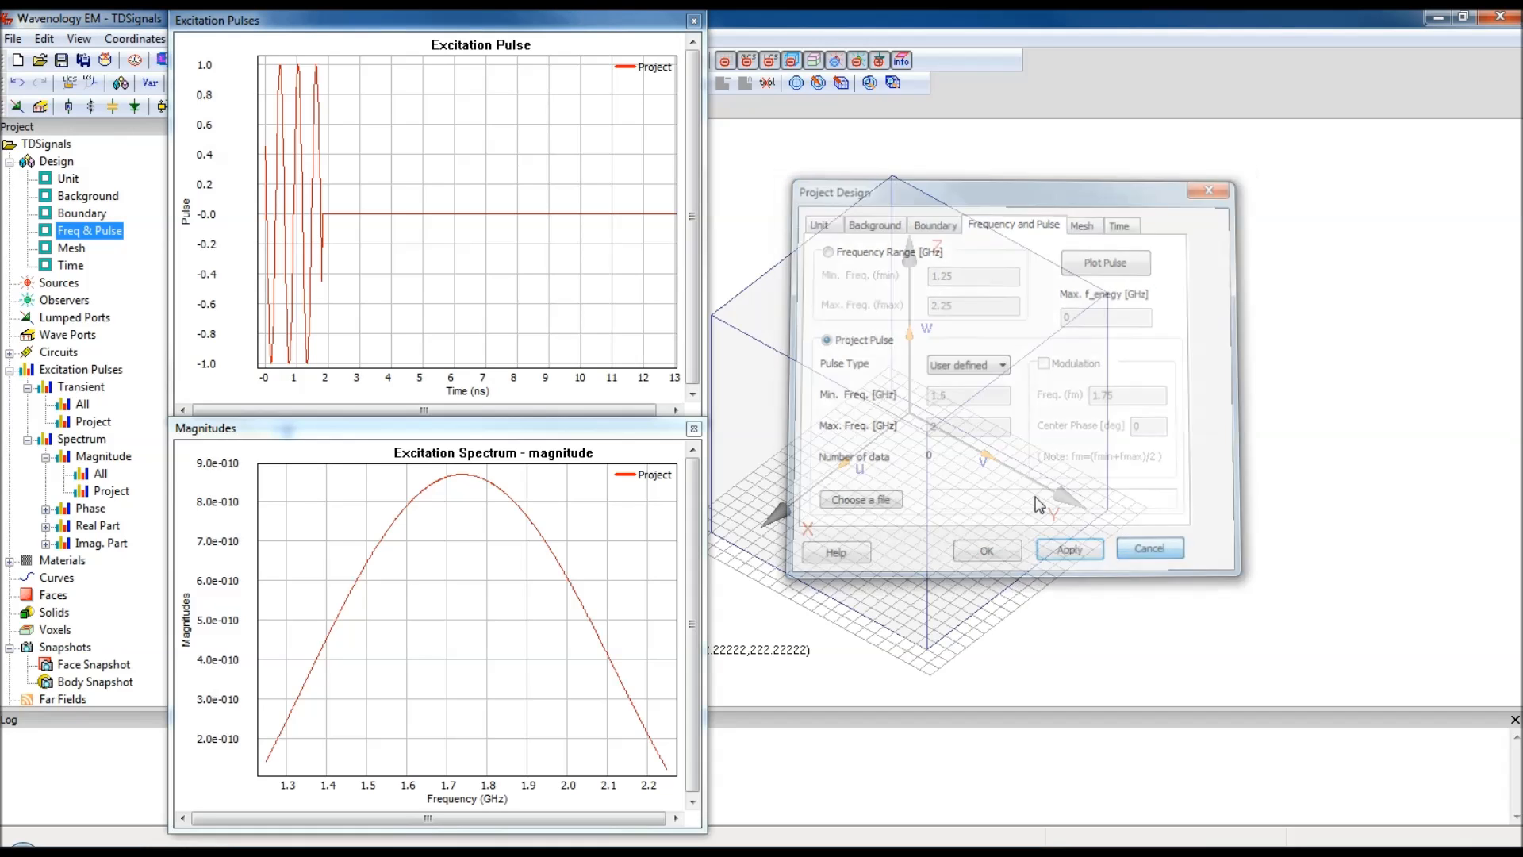
{"action": "left_click", "coordinate": [694, 428]}
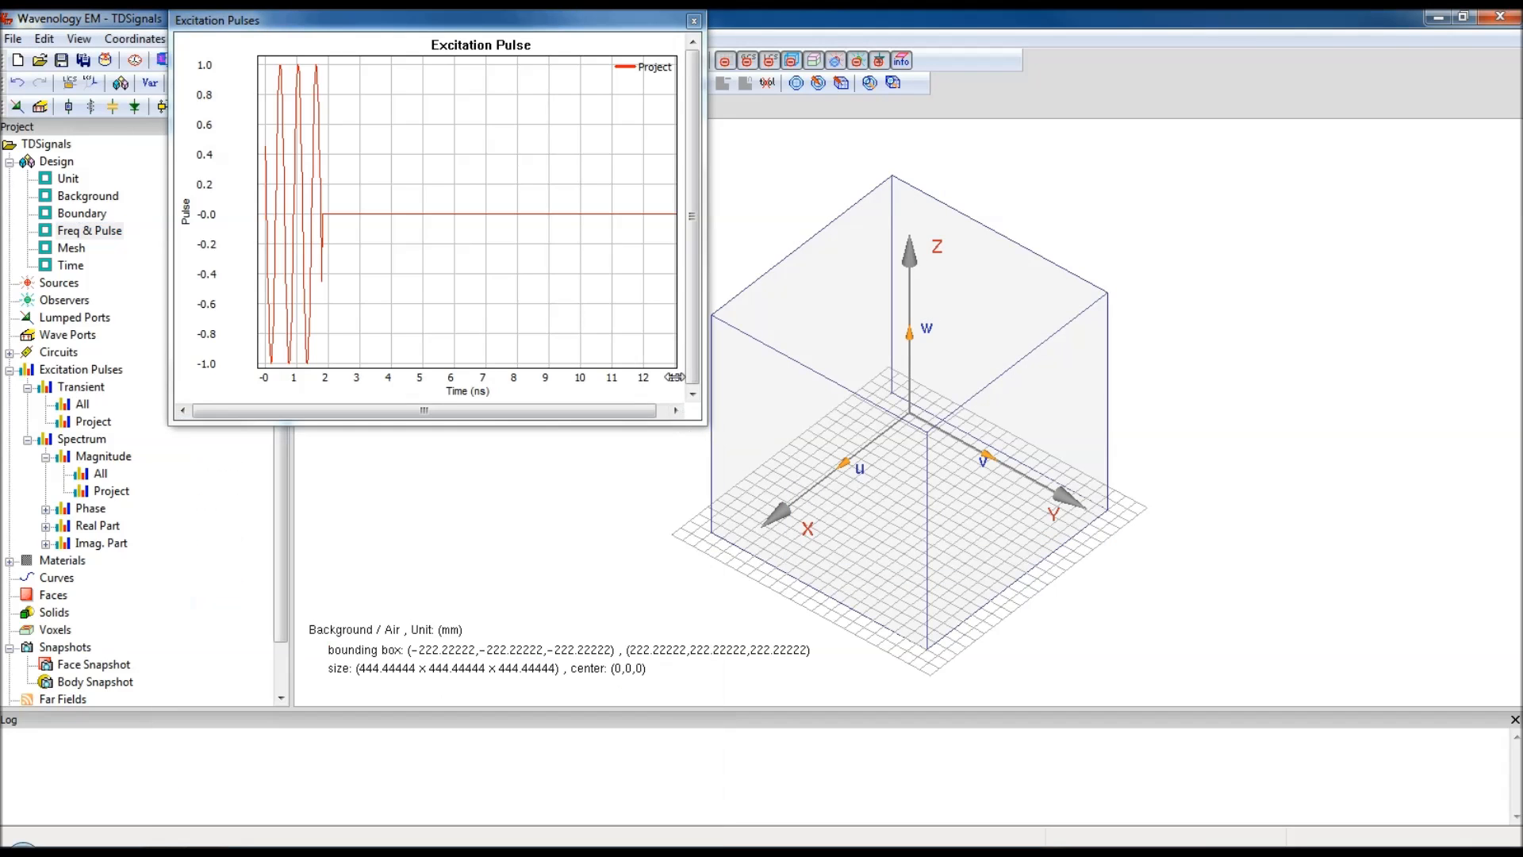
{"action": "left_click", "coordinate": [693, 22]}
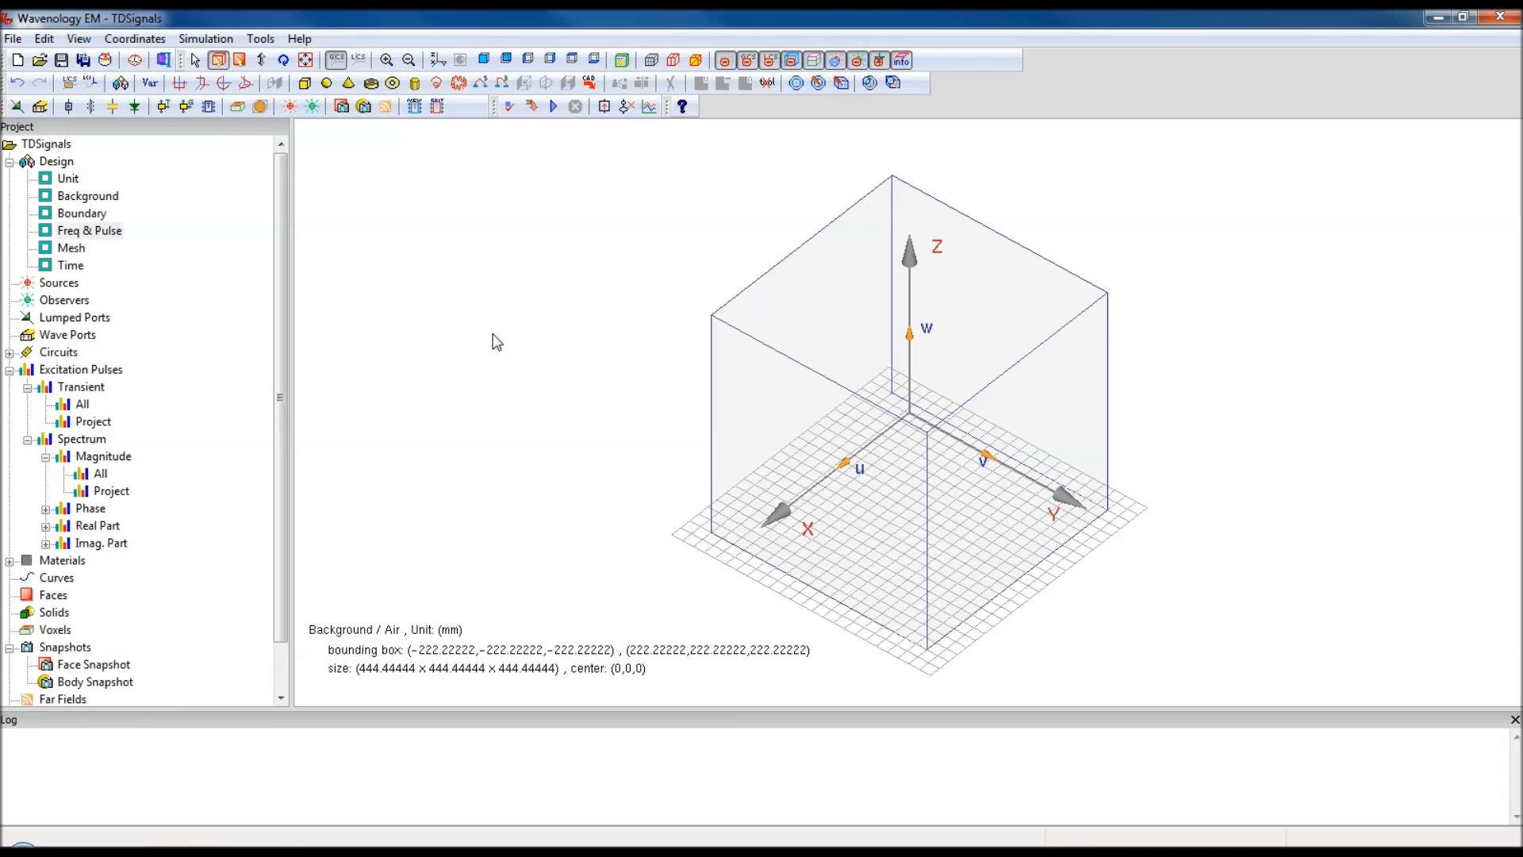
{"action": "left_click", "coordinate": [61, 285]}
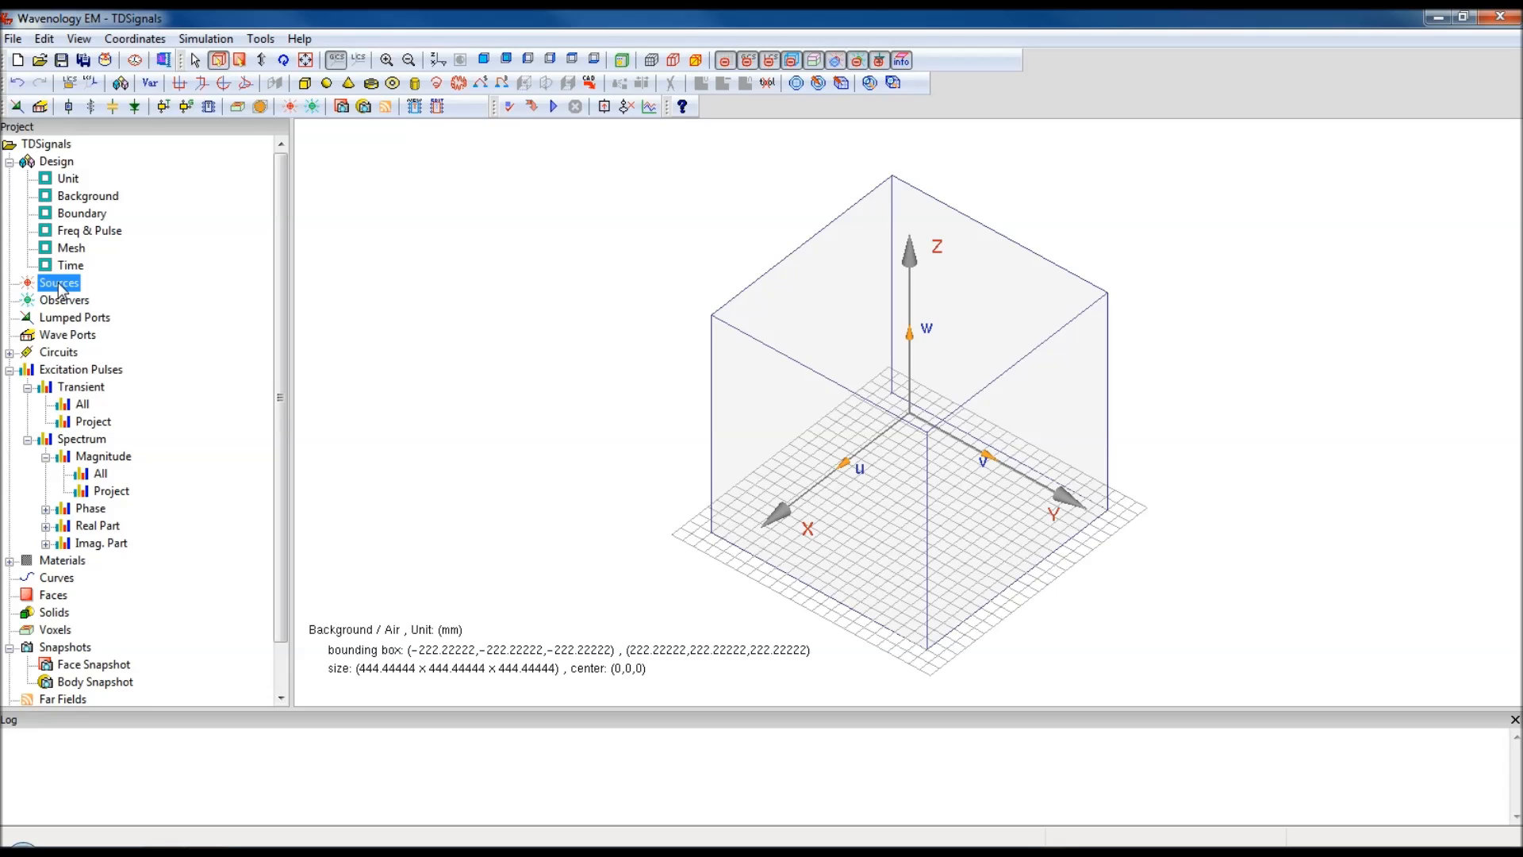
{"action": "left_click", "coordinate": [59, 322]}
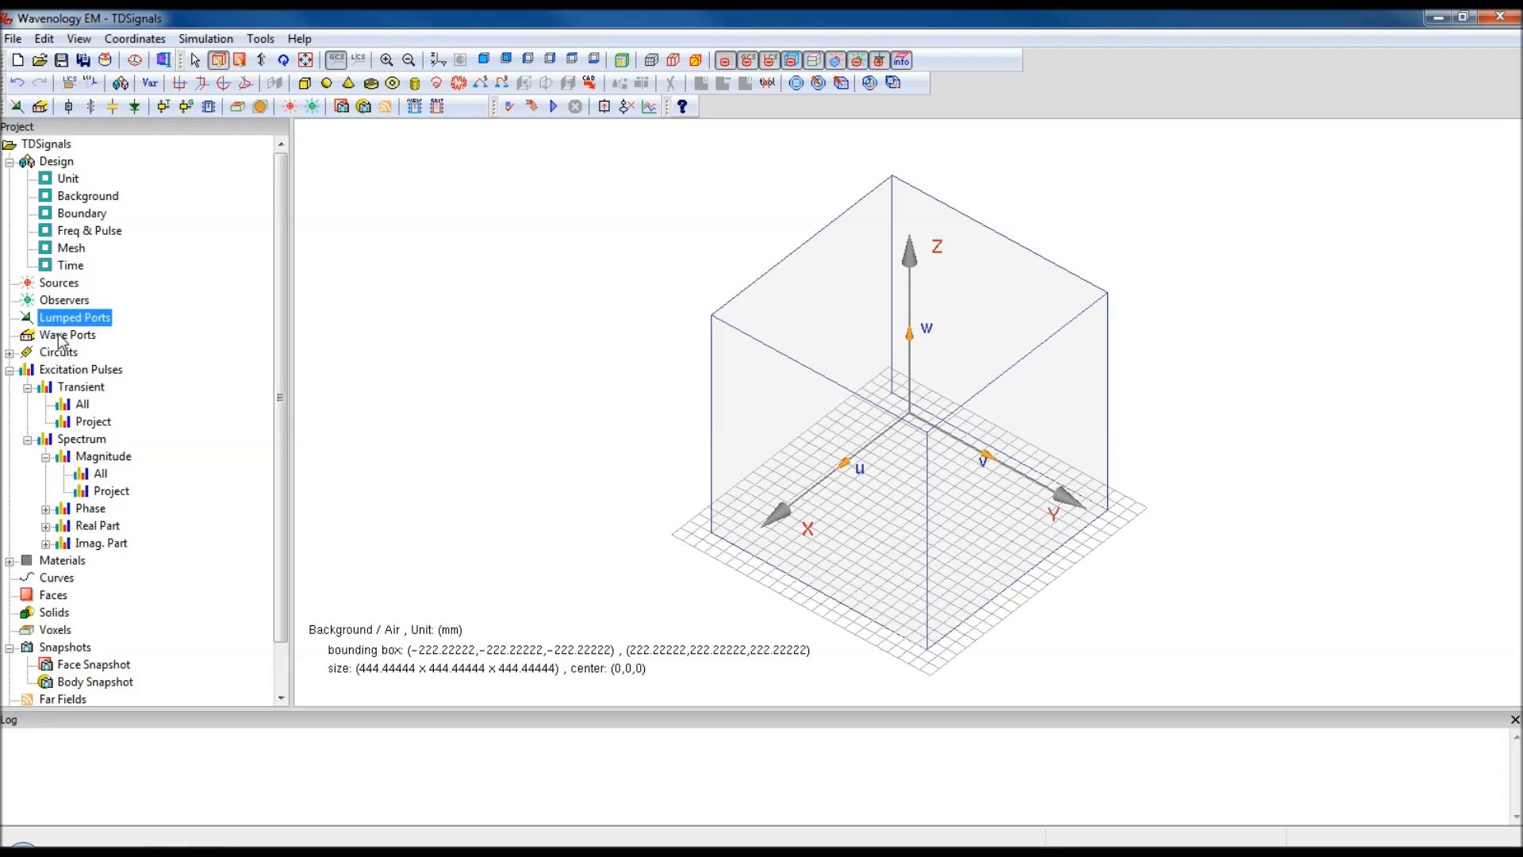
{"action": "left_click", "coordinate": [64, 336]}
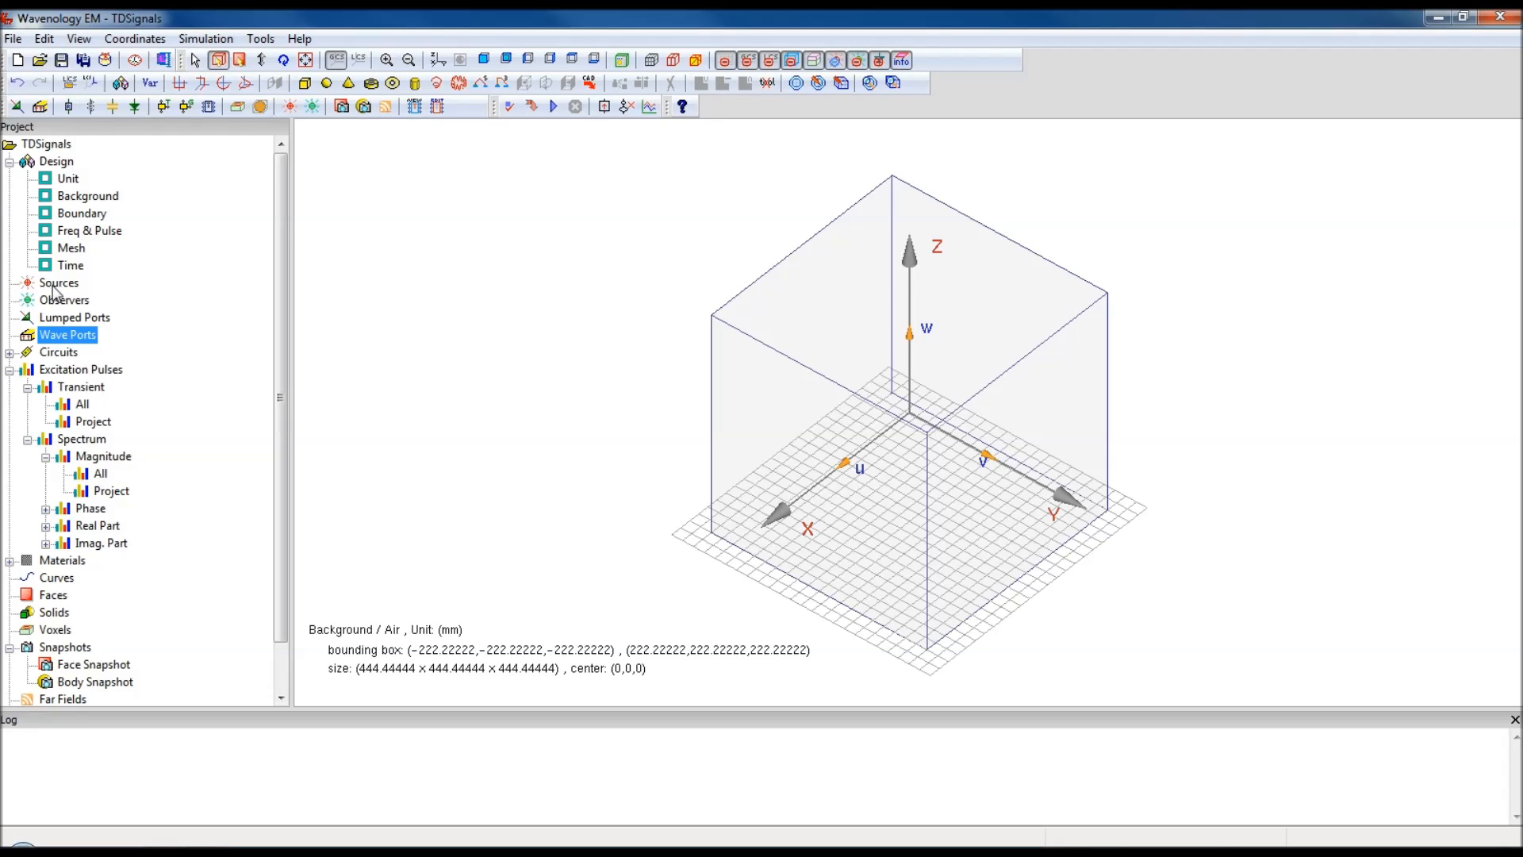
Step: Define the project excitation by a frequency range of 0.1 to 3 GHz and apply it
{"action": "double_click", "coordinate": [90, 230]}
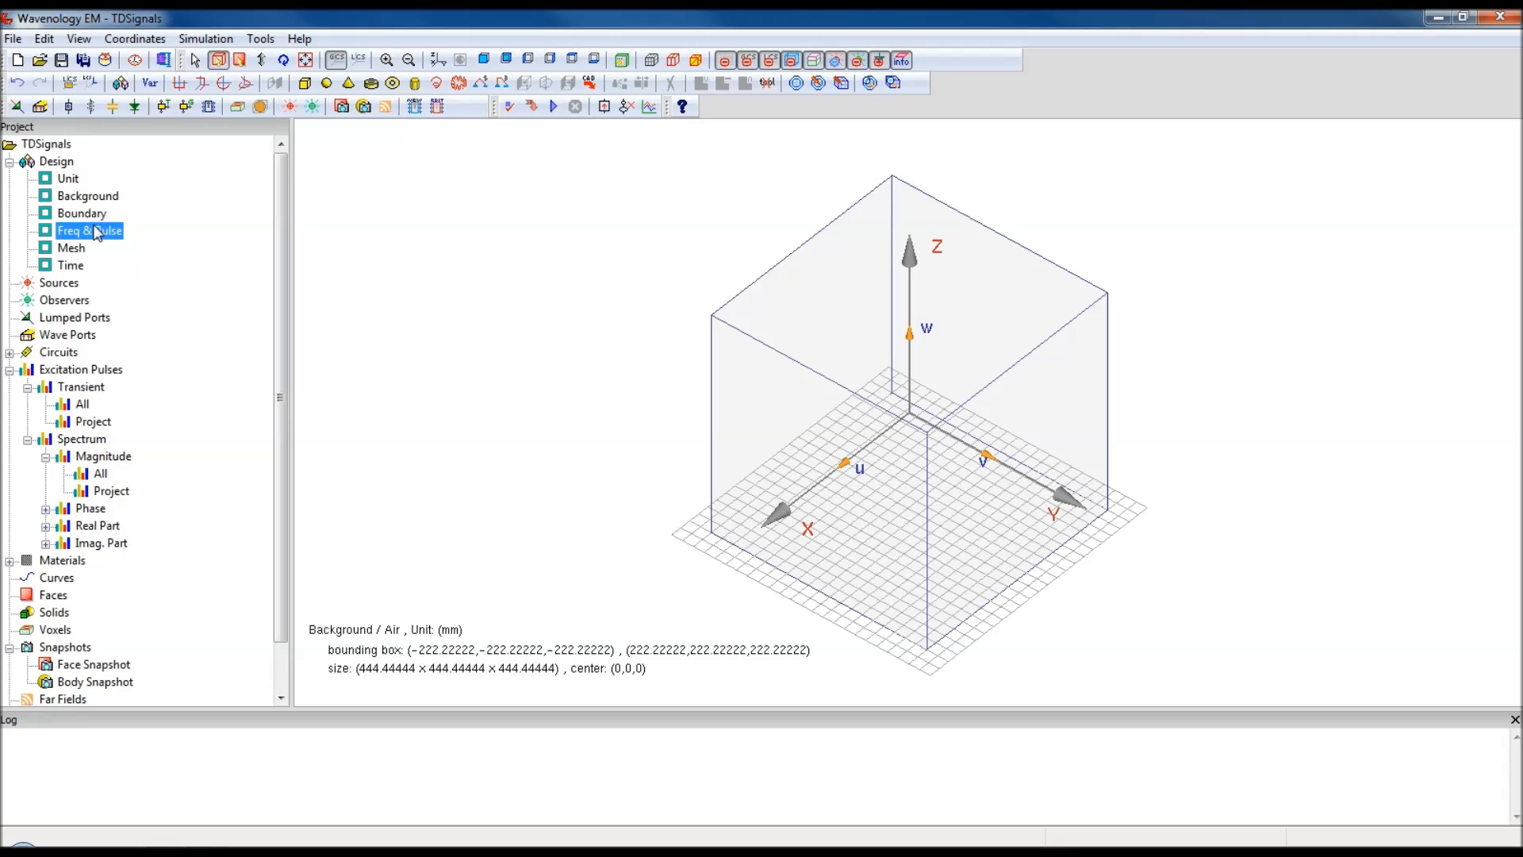
{"action": "left_click", "coordinate": [567, 299]}
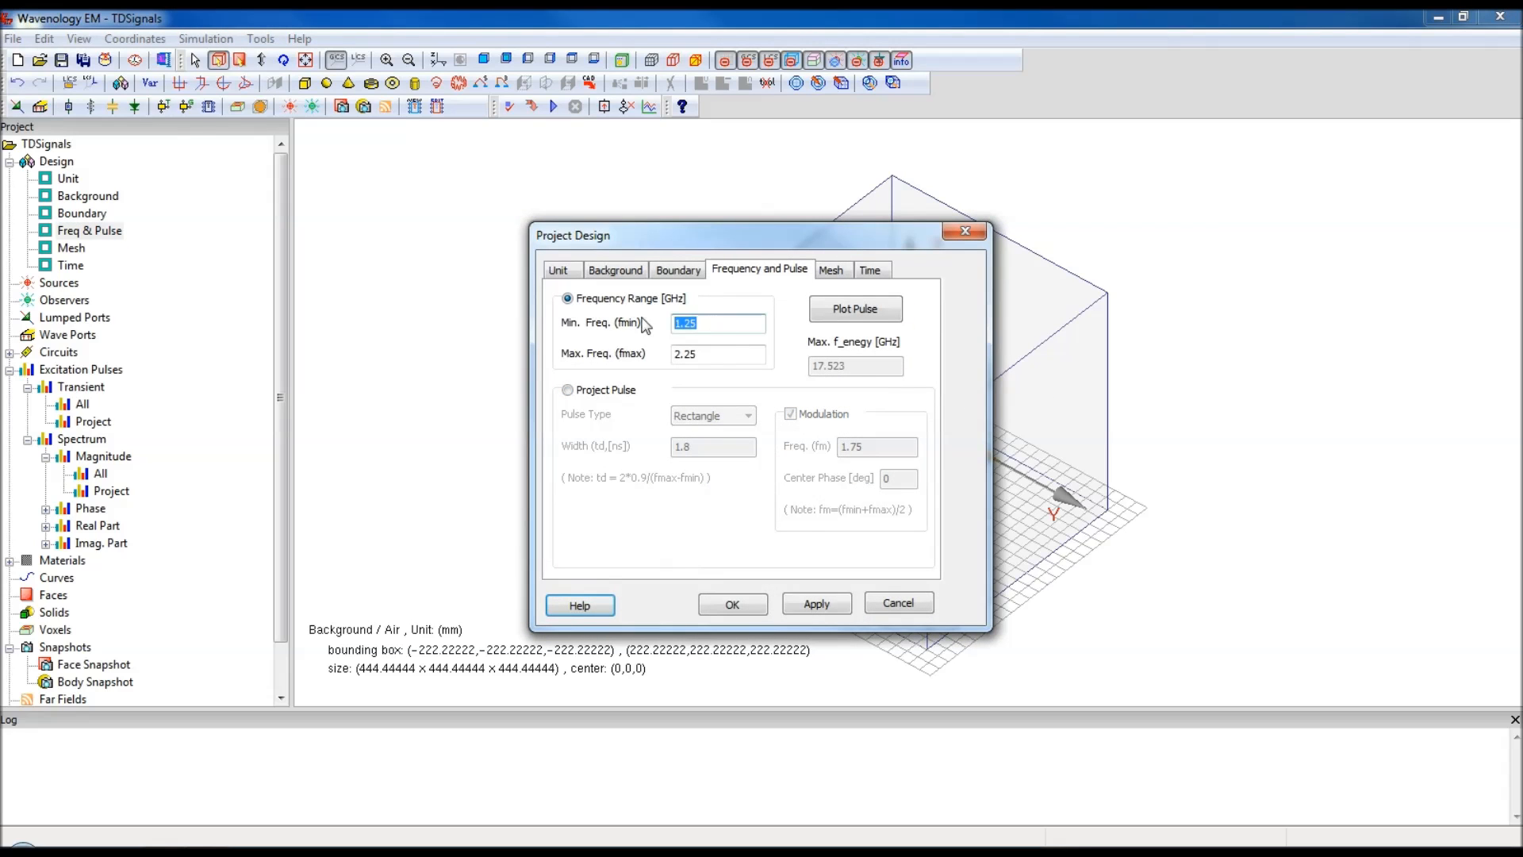
{"action": "type", "text": "0.1"}
{"action": "double_click", "coordinate": [708, 358]}
{"action": "type", "text": "3"}
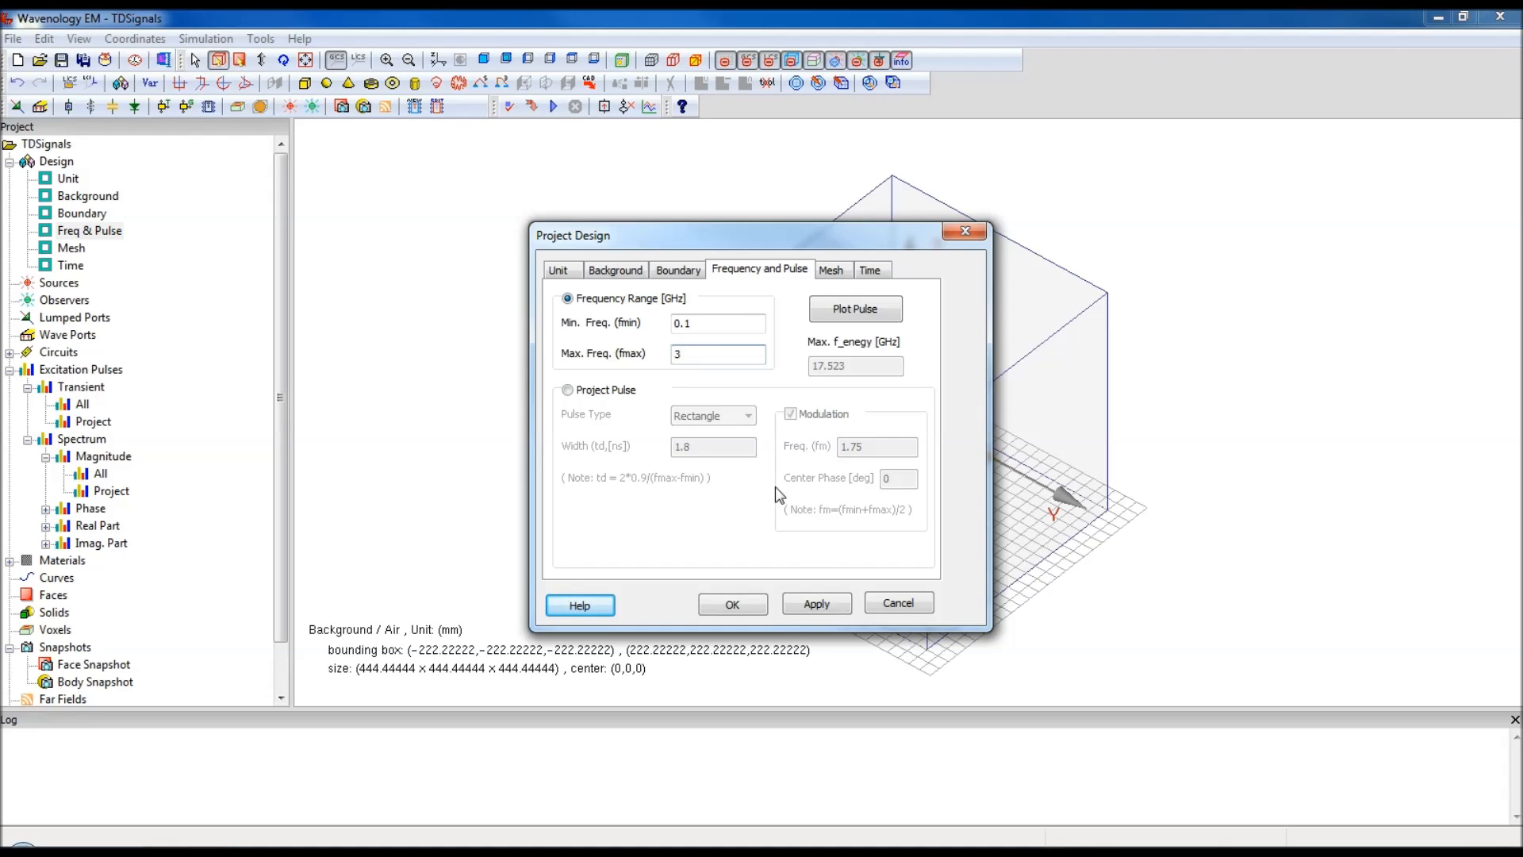
{"action": "left_click", "coordinate": [818, 606]}
Step: Set a user-defined time window with an end time of 8 ns, apply it and accept the project design
{"action": "left_click", "coordinate": [870, 270]}
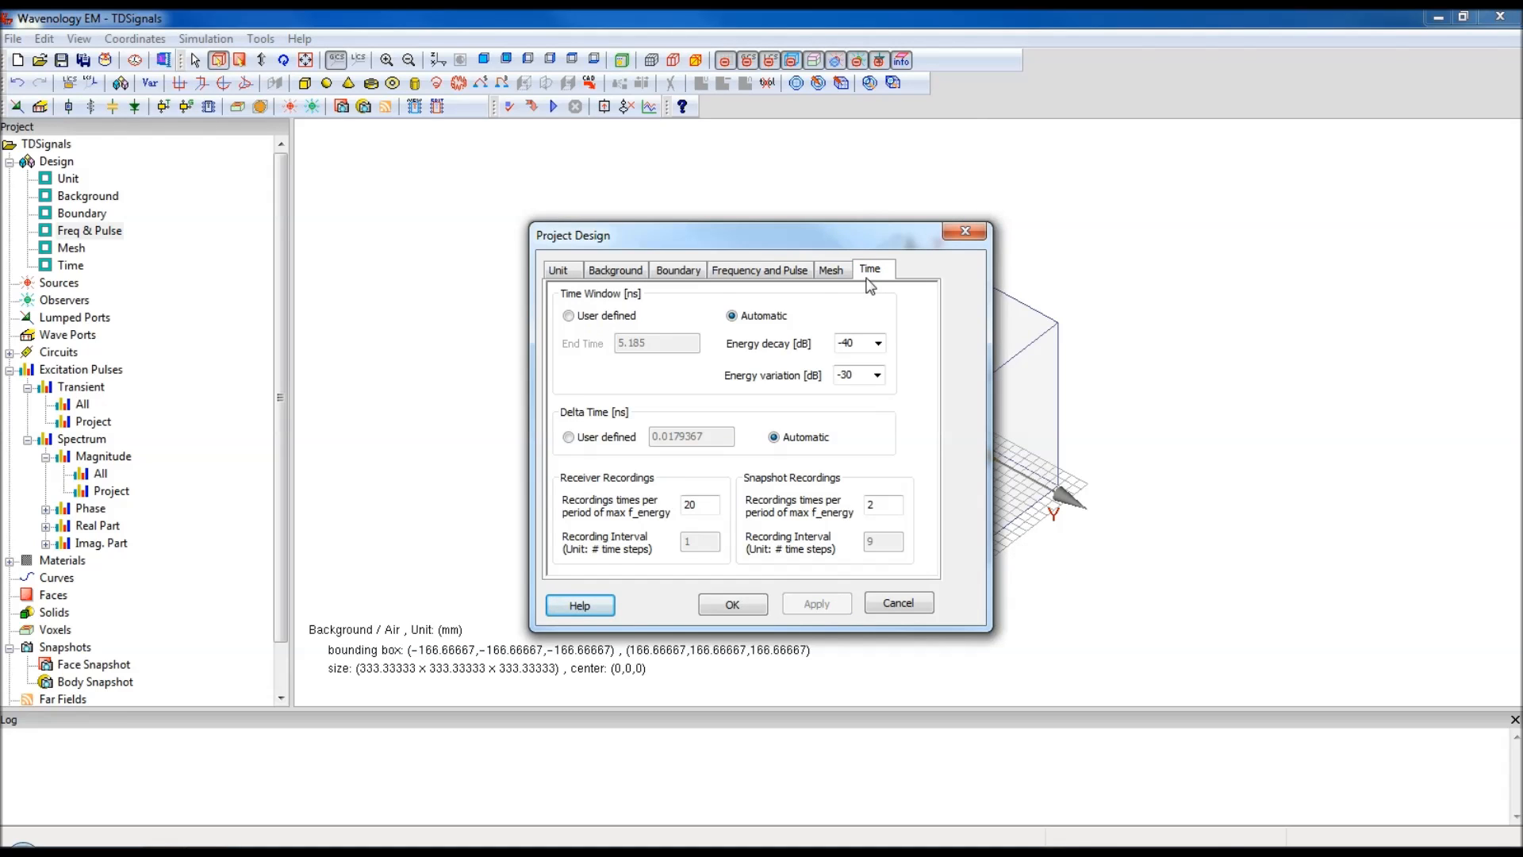
{"action": "left_click", "coordinate": [615, 317]}
{"action": "left_click_drag", "start_coordinate": [677, 342], "coordinate": [617, 343]}
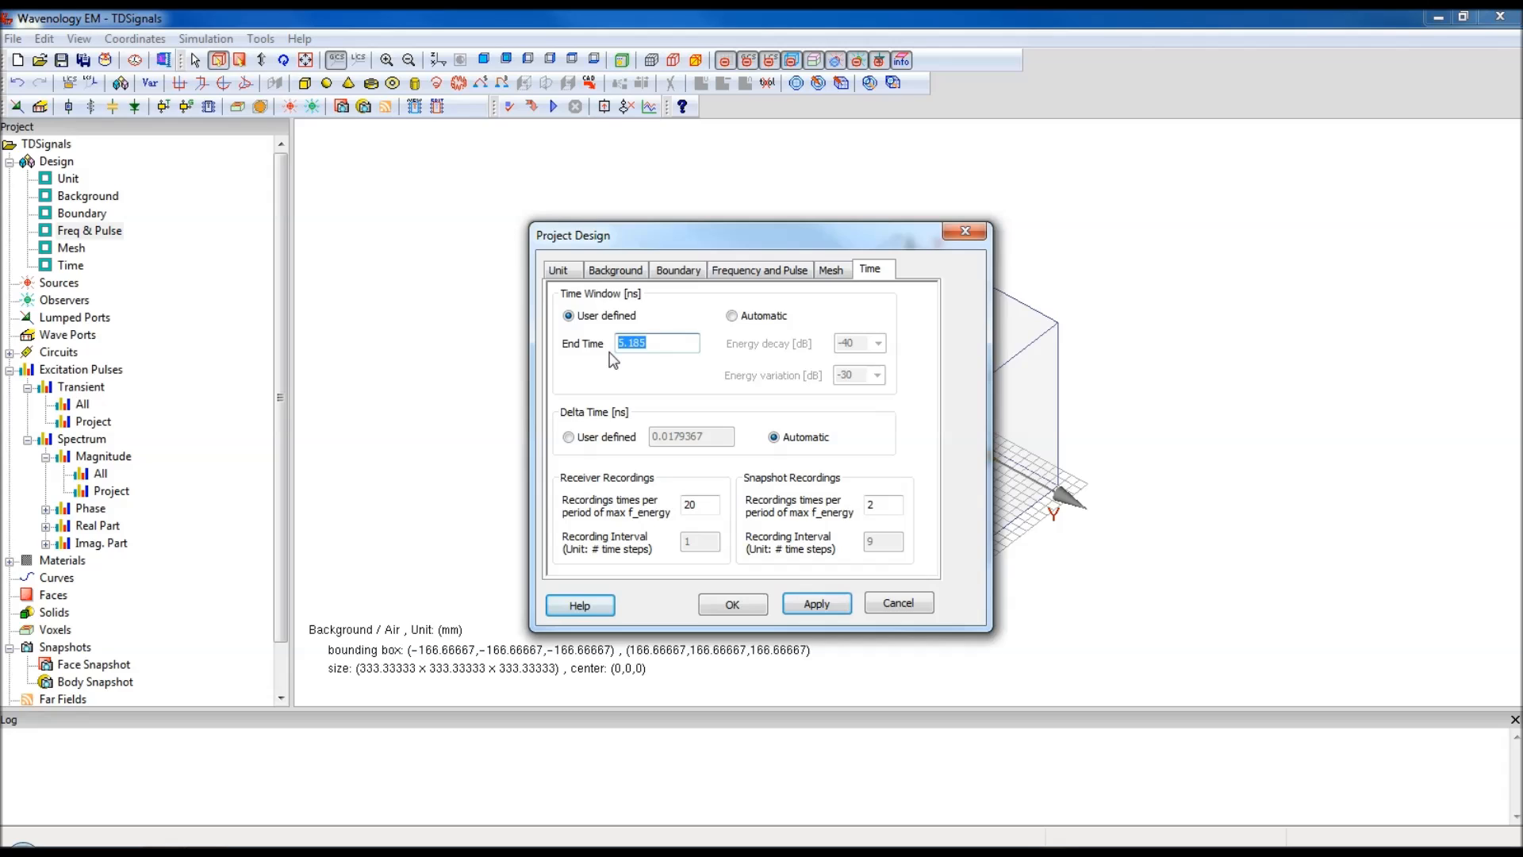
{"action": "type", "text": "8"}
{"action": "left_click", "coordinate": [821, 602]}
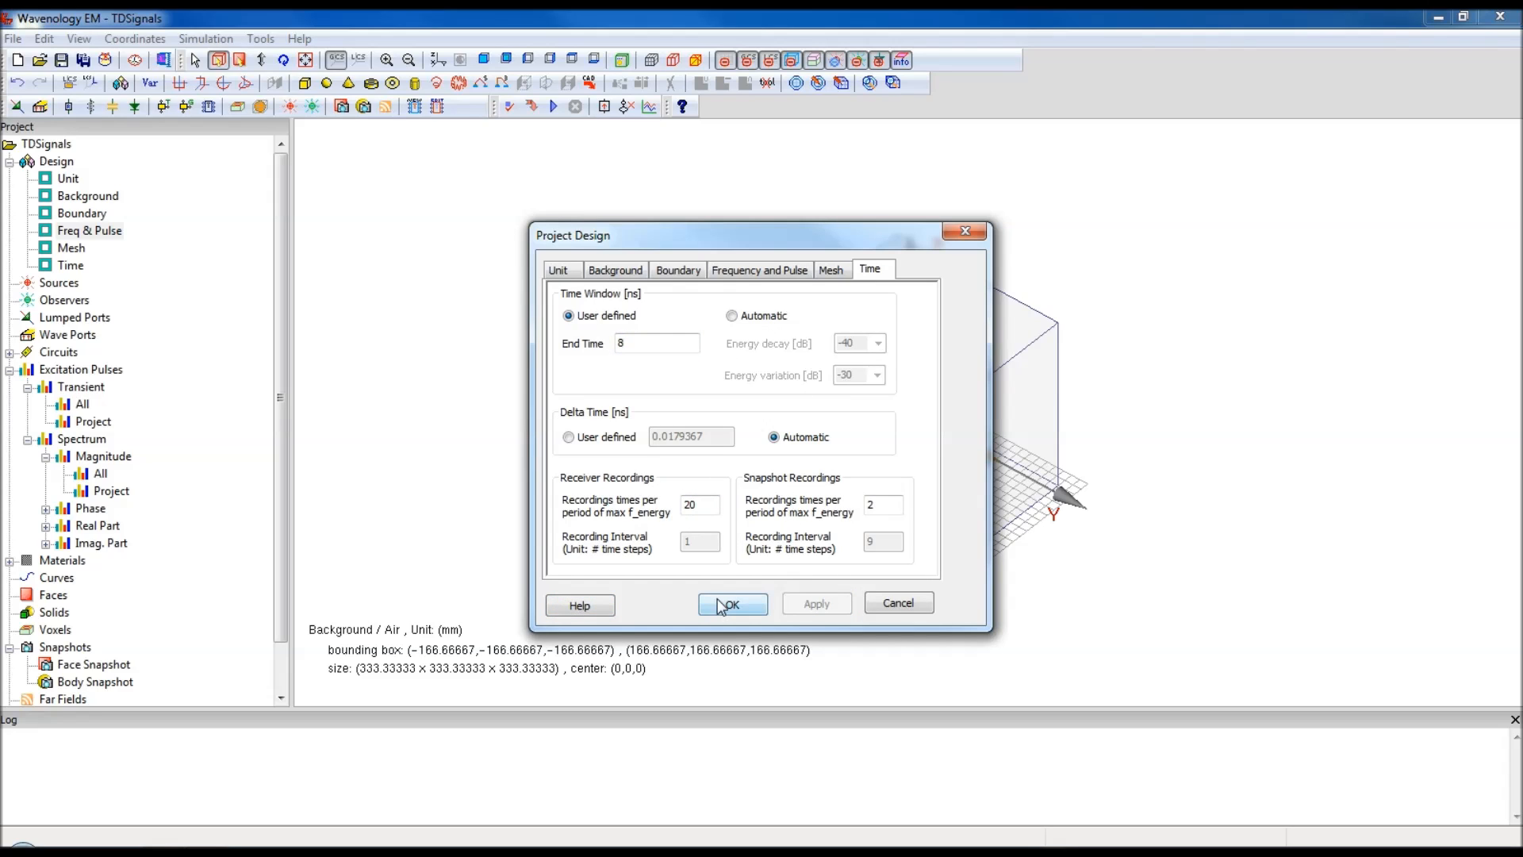
{"action": "left_click", "coordinate": [830, 270]}
{"action": "left_click", "coordinate": [759, 270]}
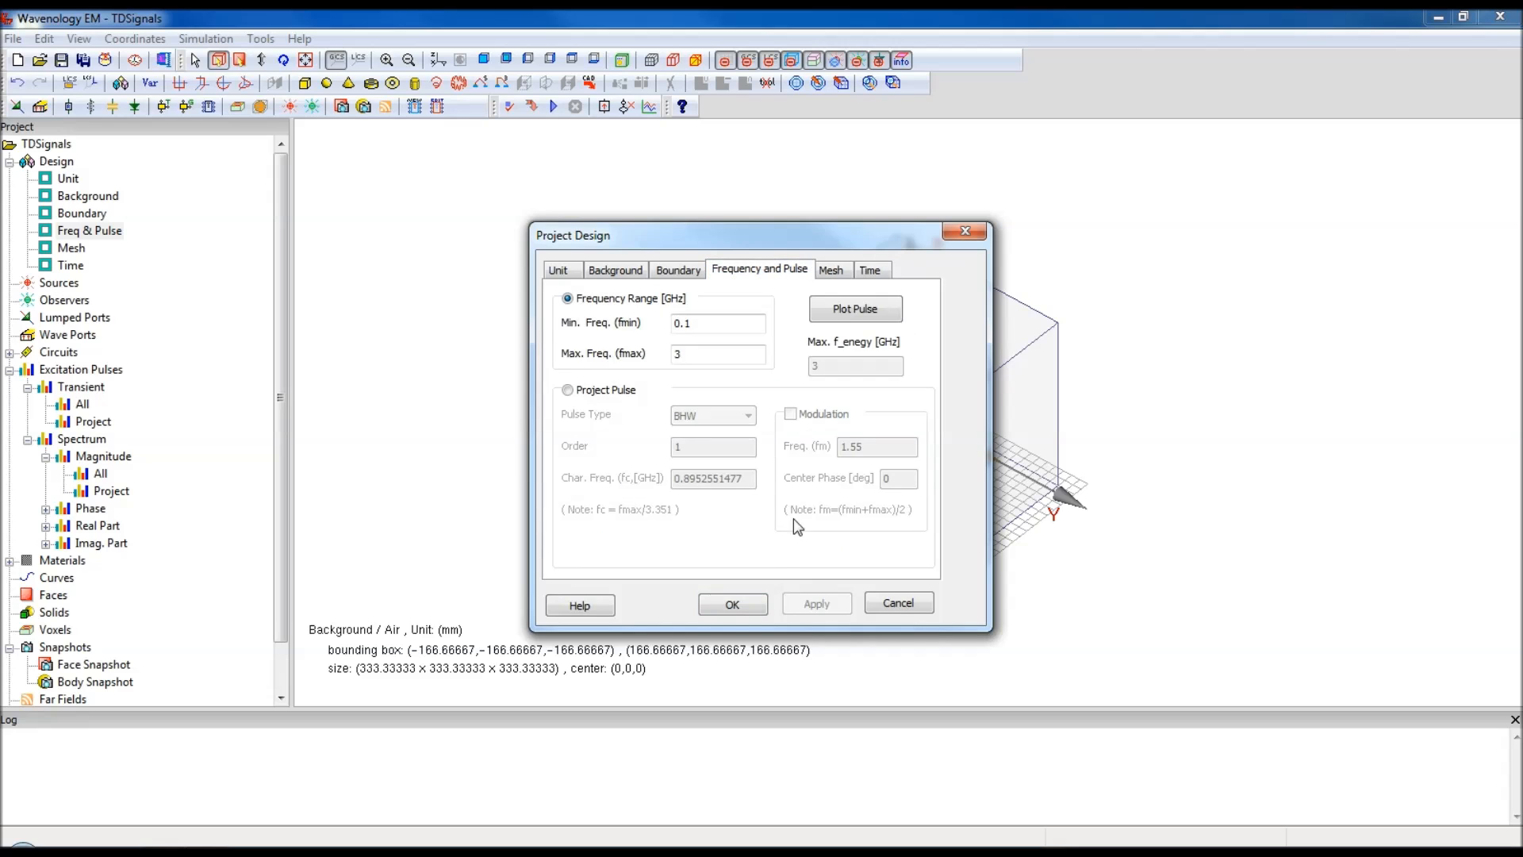
{"action": "left_click", "coordinate": [731, 606]}
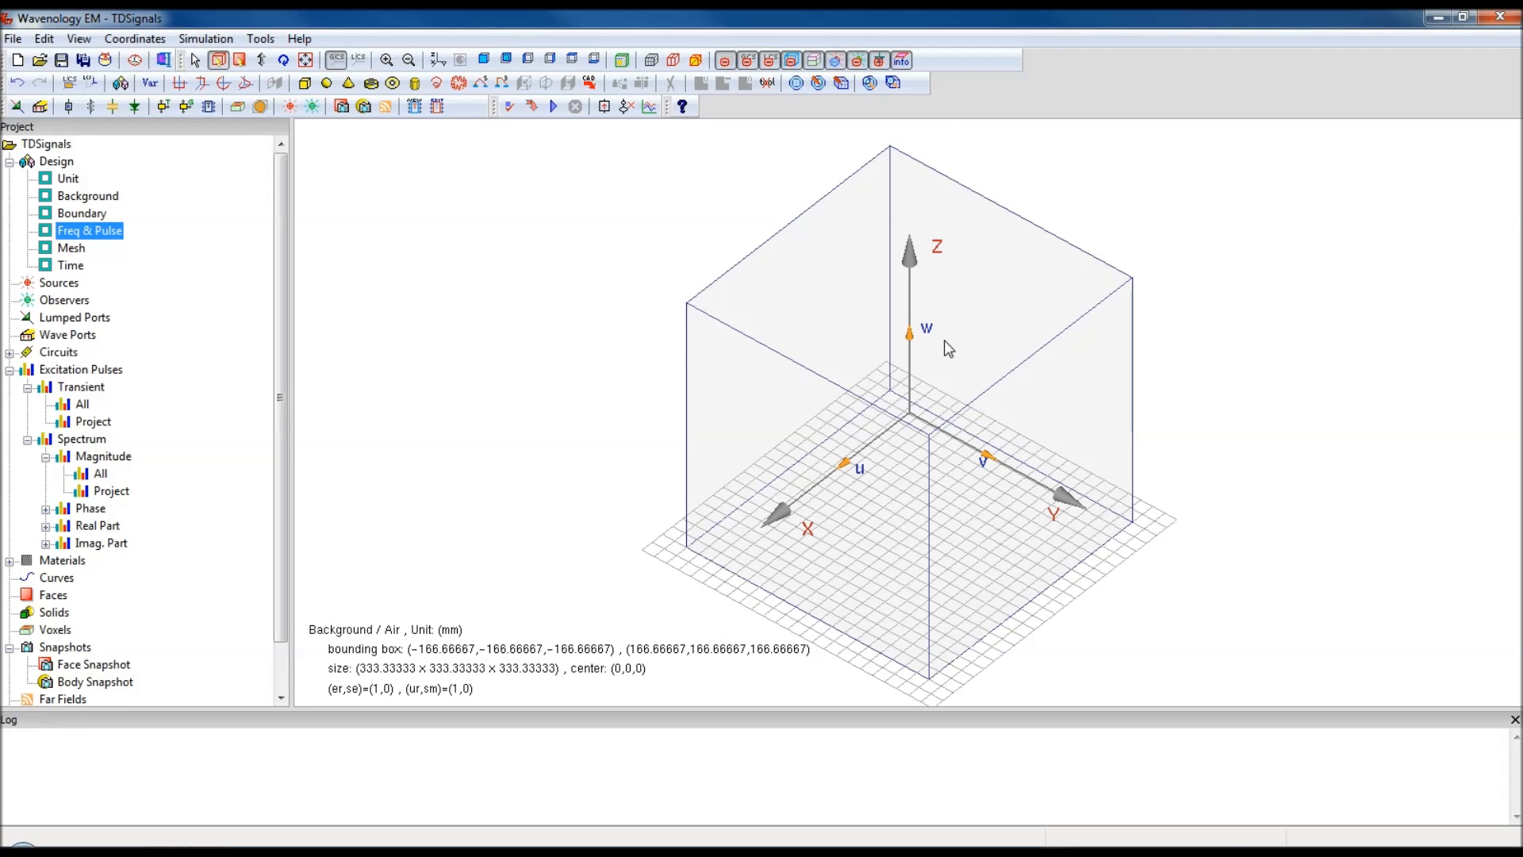
Step: Start a new electric dipole source at 0, 0, 0 with polarization 0, 0, 1 that uses an individual excitation pulse
{"action": "left_click", "coordinate": [70, 285]}
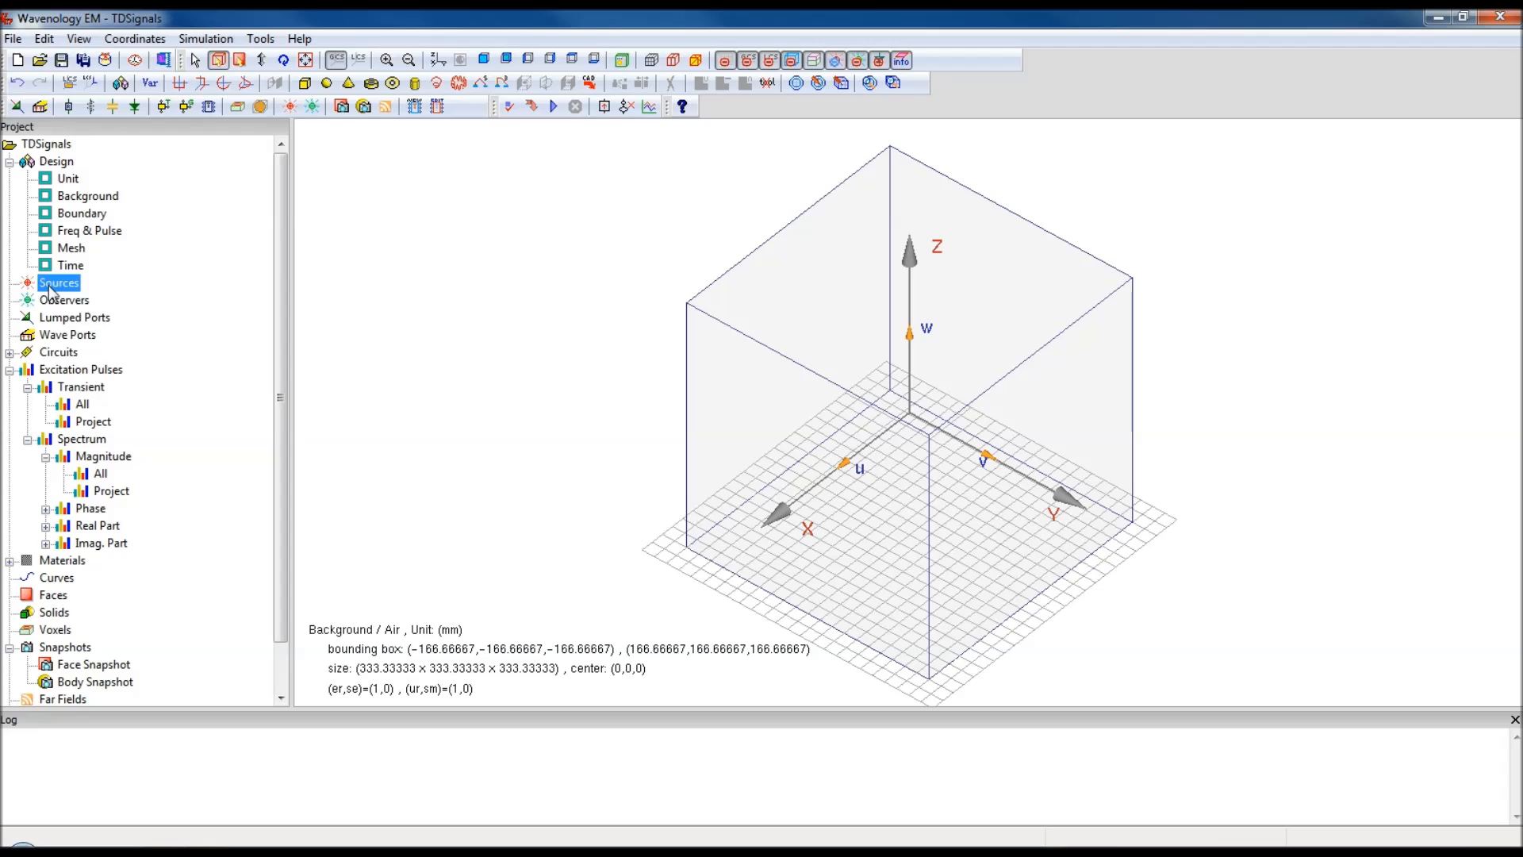
{"action": "right_click", "coordinate": [73, 290]}
{"action": "left_click", "coordinate": [88, 298]}
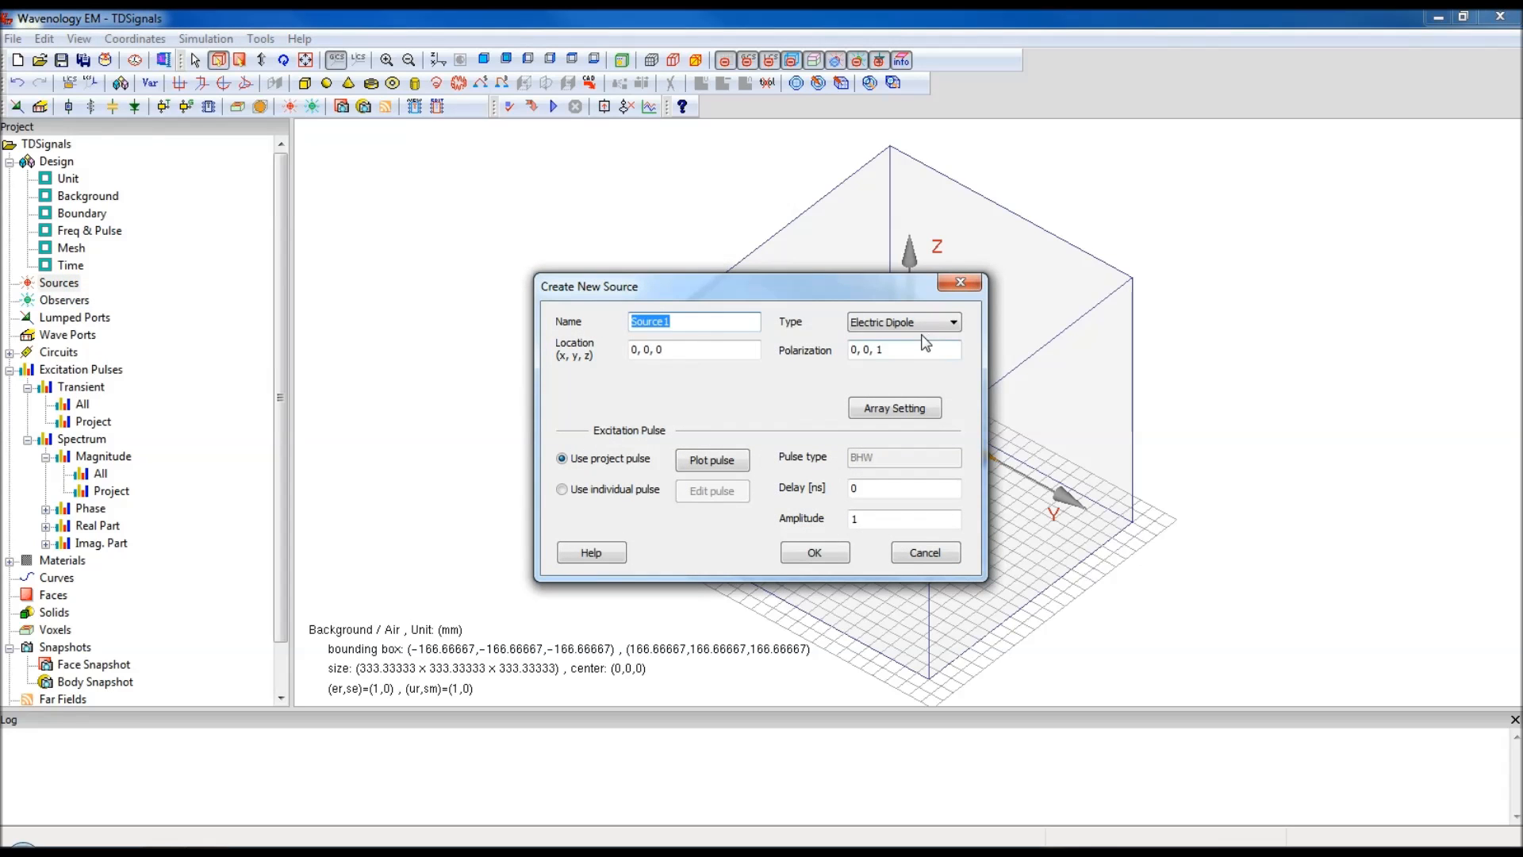
{"action": "key", "text": "Tab"}
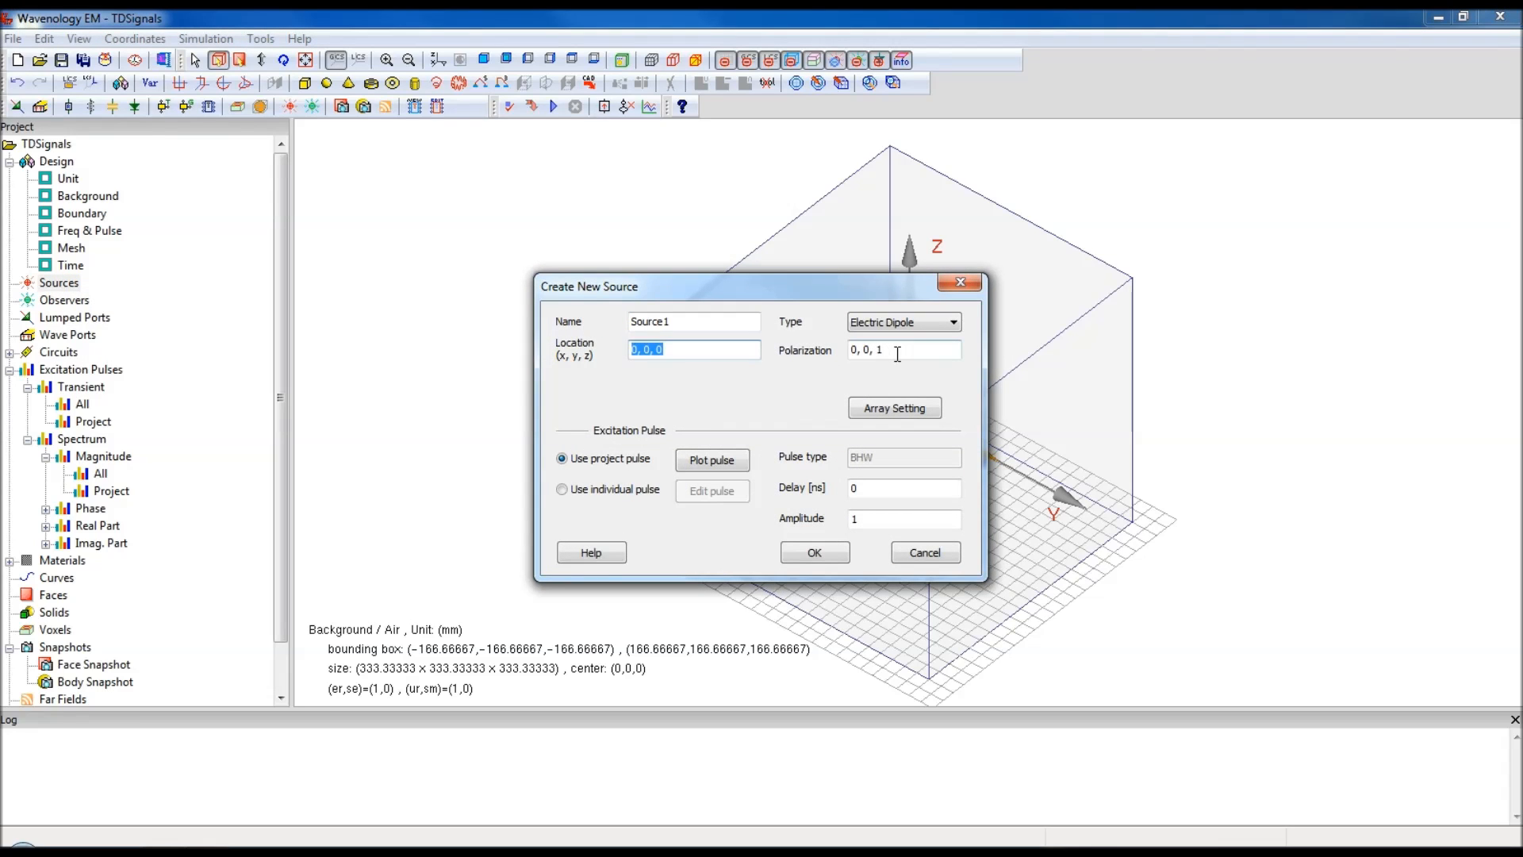
{"action": "key", "text": "Tab"}
{"action": "left_click_drag", "start_coordinate": [817, 284], "coordinate": [691, 240]}
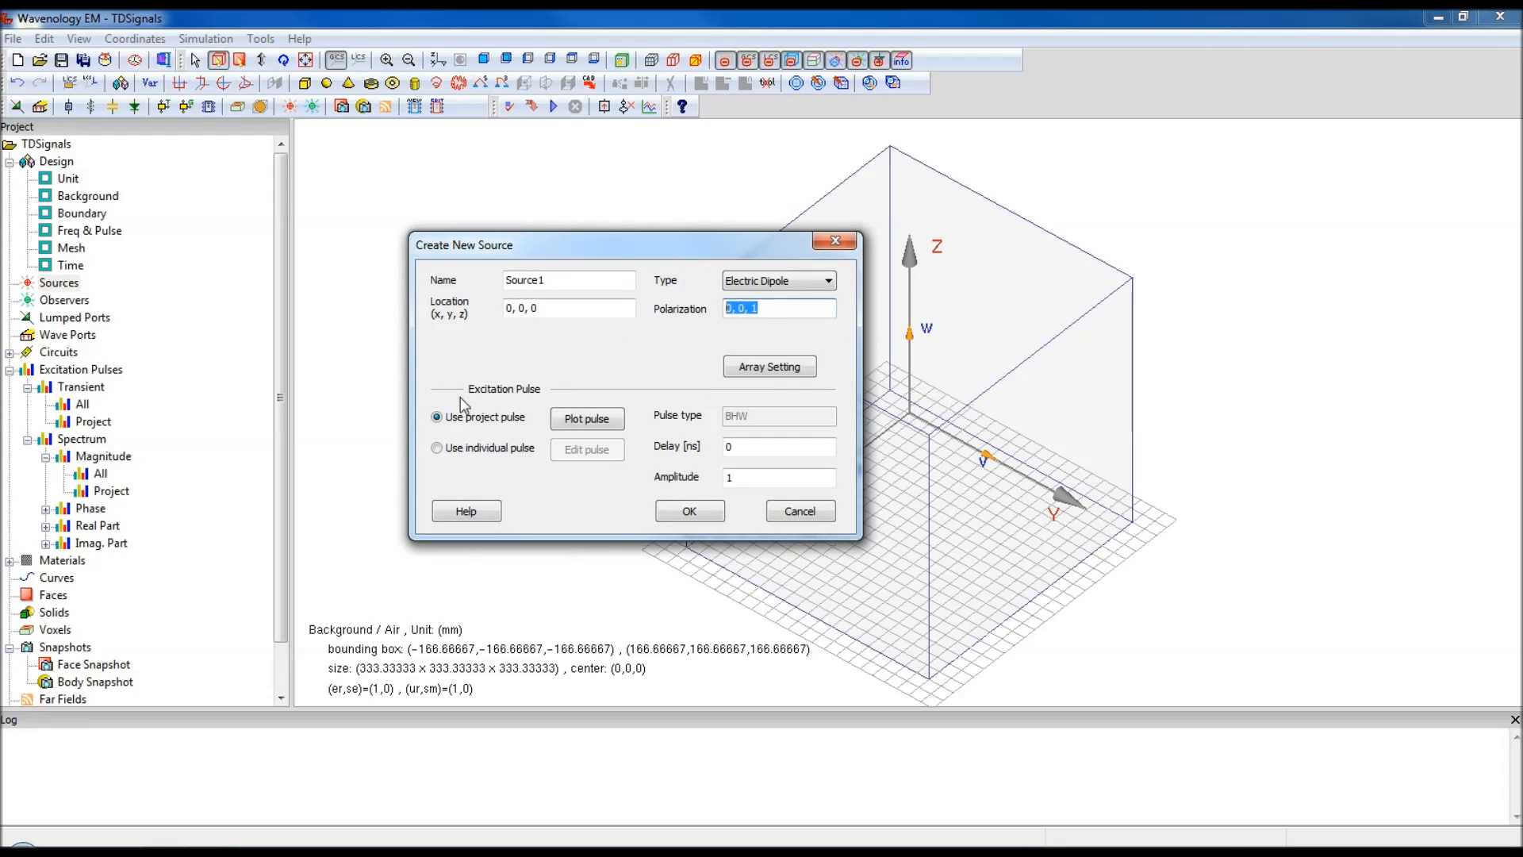
{"action": "left_click", "coordinate": [501, 446]}
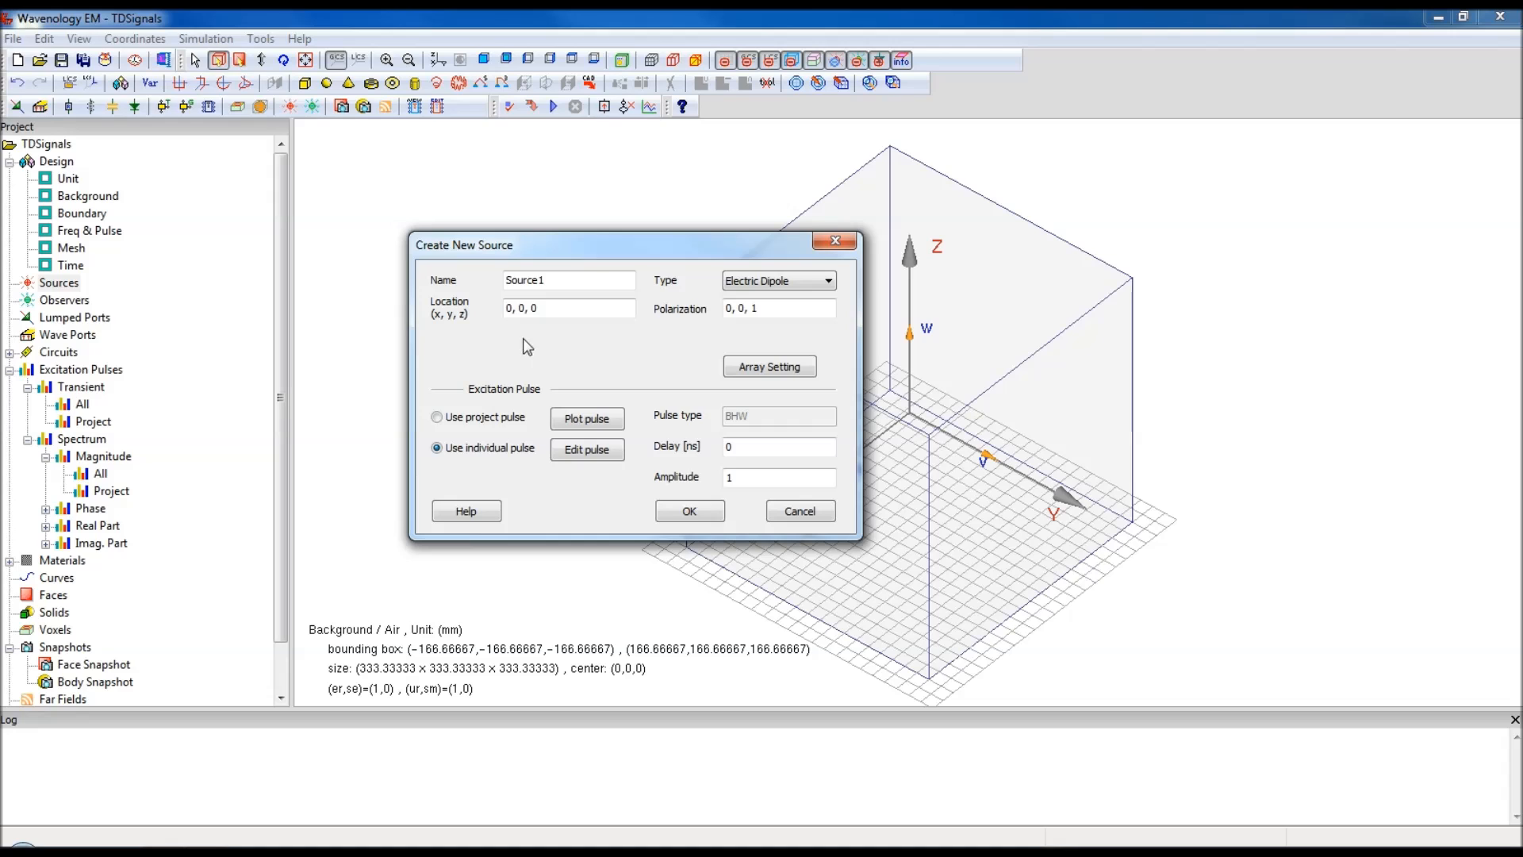
Step: Set the source's individual pulse to a frequency range of 0.1 to 2 GHz, apply it and create the source
{"action": "left_click", "coordinate": [583, 450]}
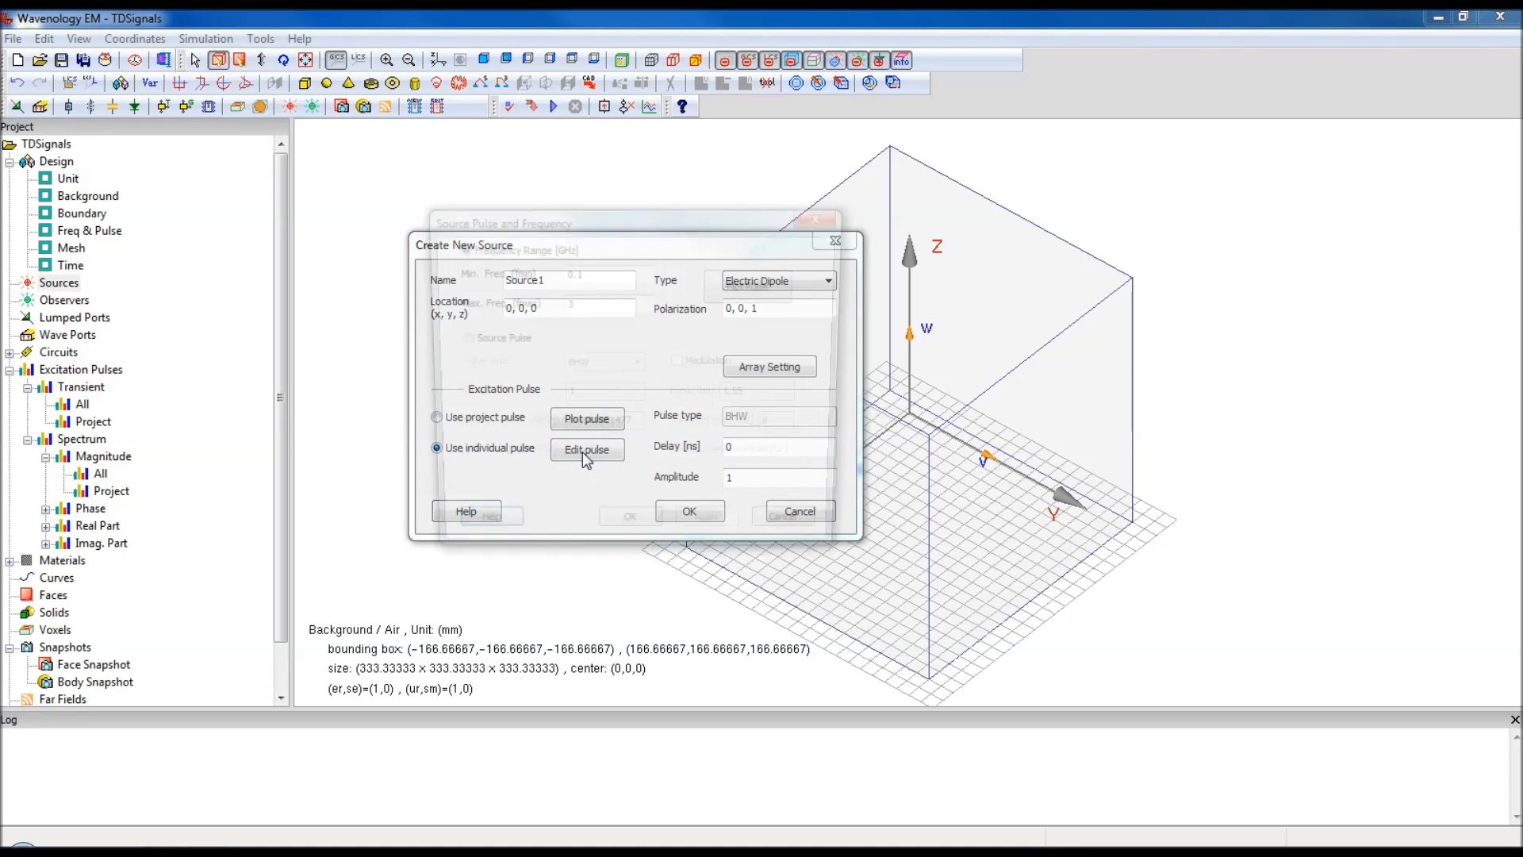
{"action": "left_click", "coordinate": [615, 273]}
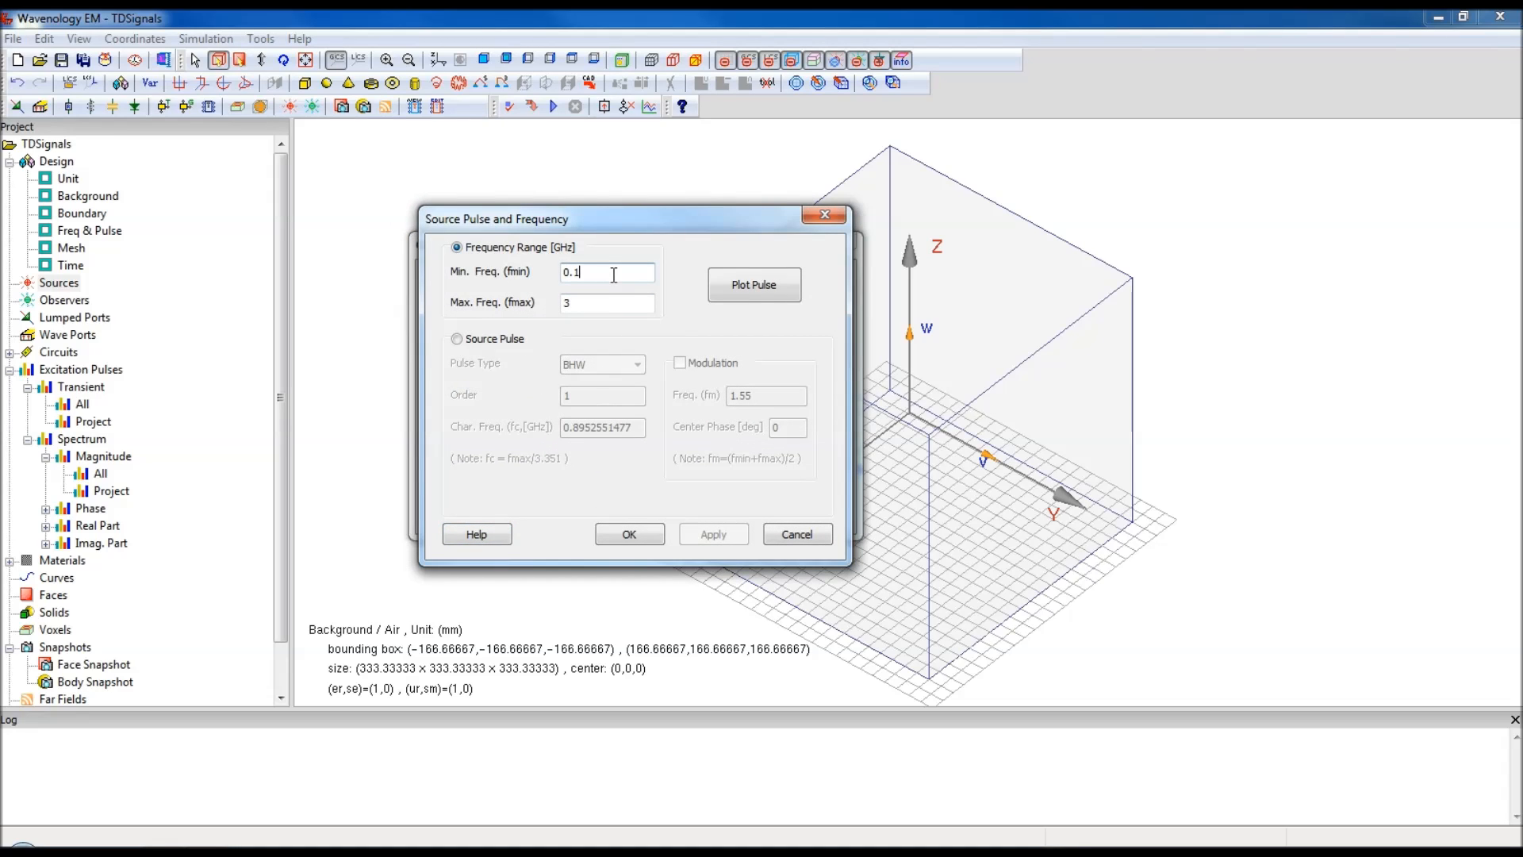
{"action": "double_click", "coordinate": [601, 303]}
{"action": "type", "text": "2"}
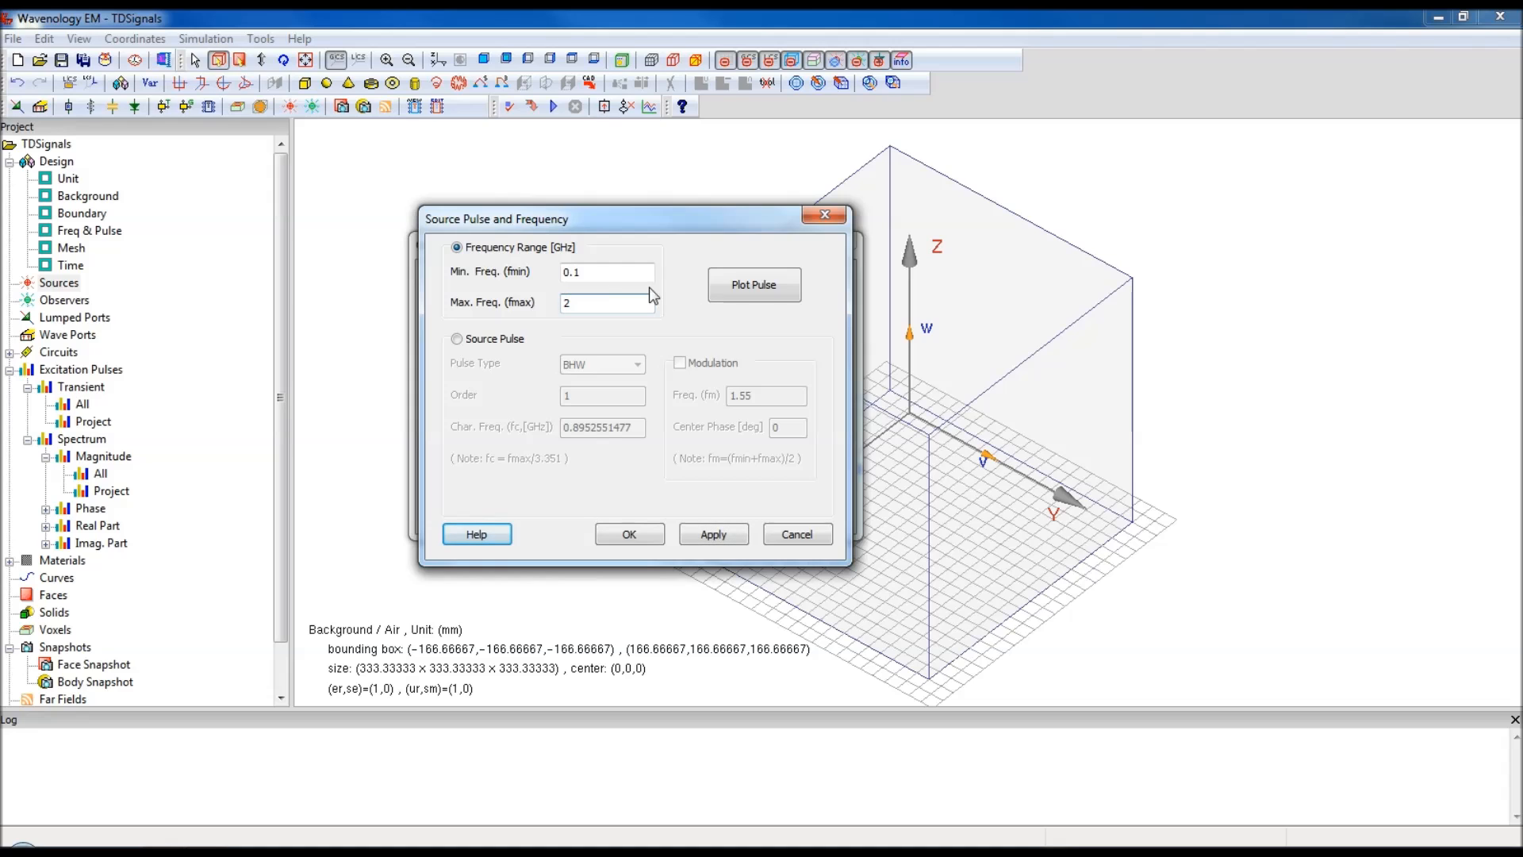
{"action": "left_click", "coordinate": [713, 533]}
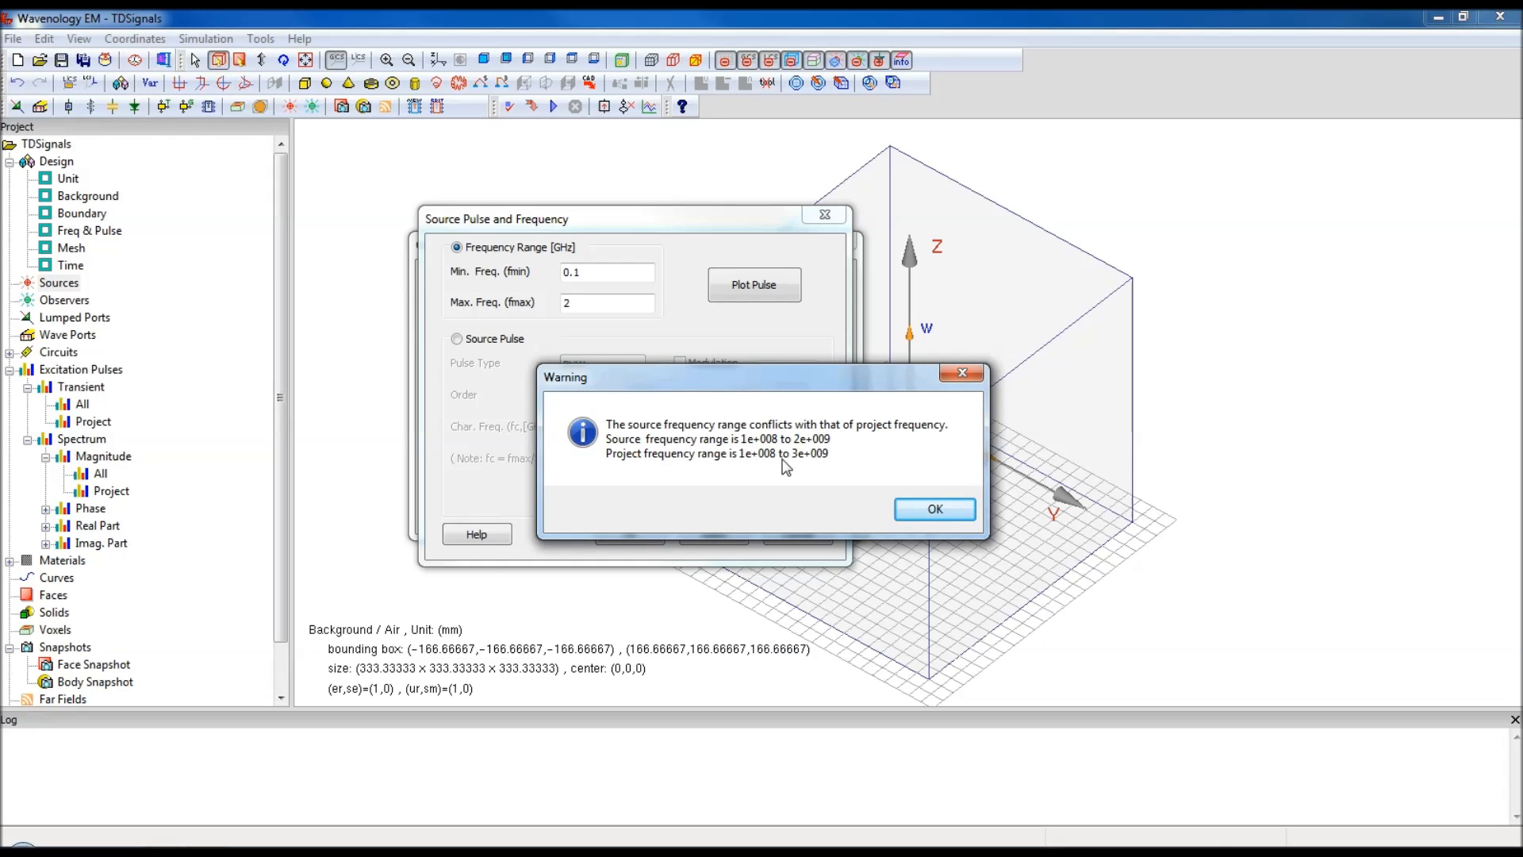
{"action": "left_click", "coordinate": [928, 511]}
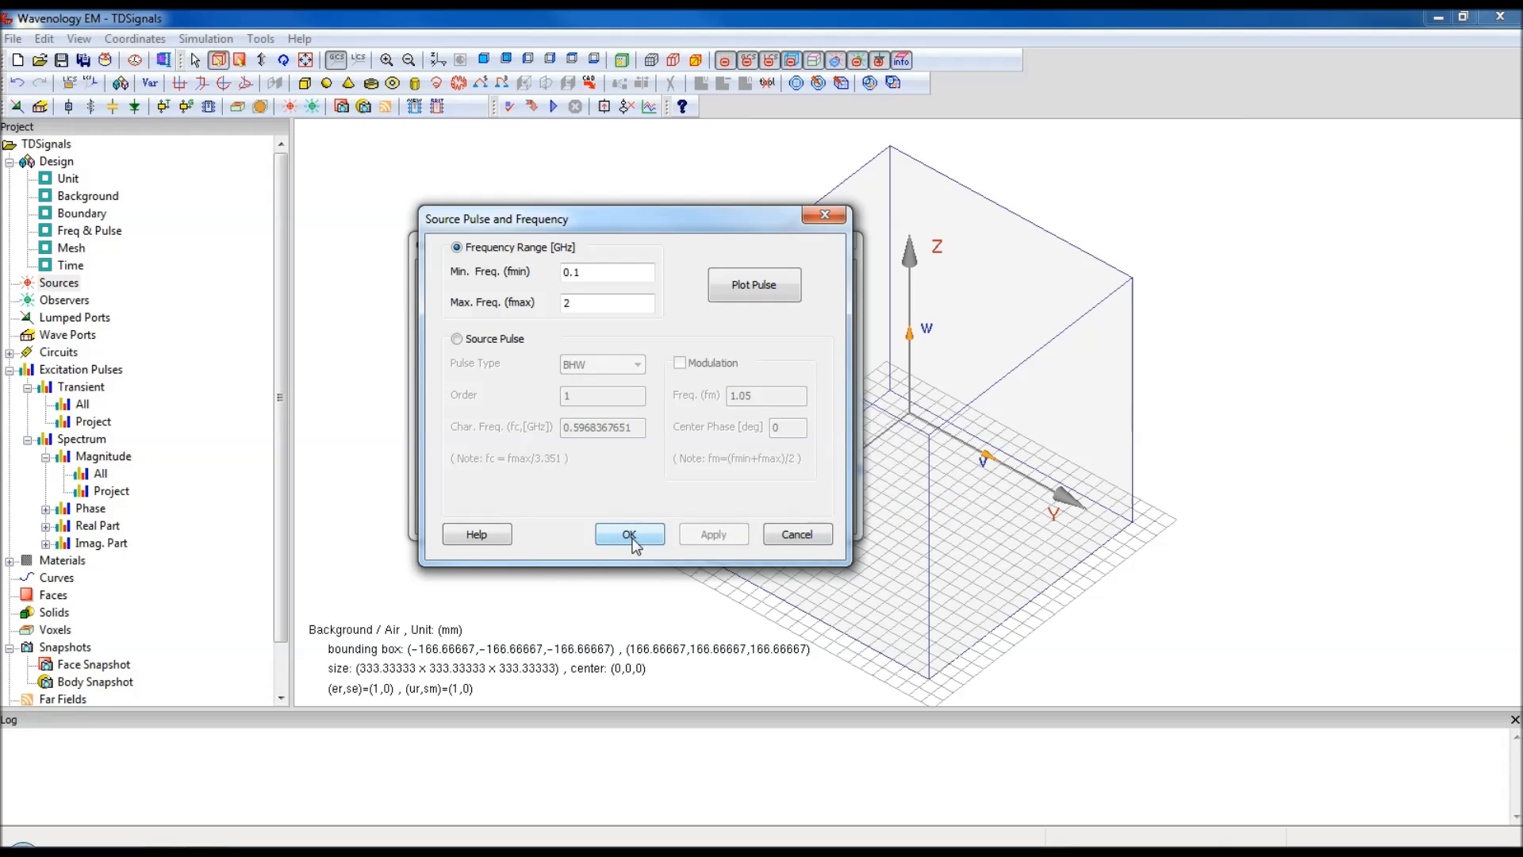
{"action": "left_click", "coordinate": [631, 535]}
{"action": "left_click", "coordinate": [687, 511]}
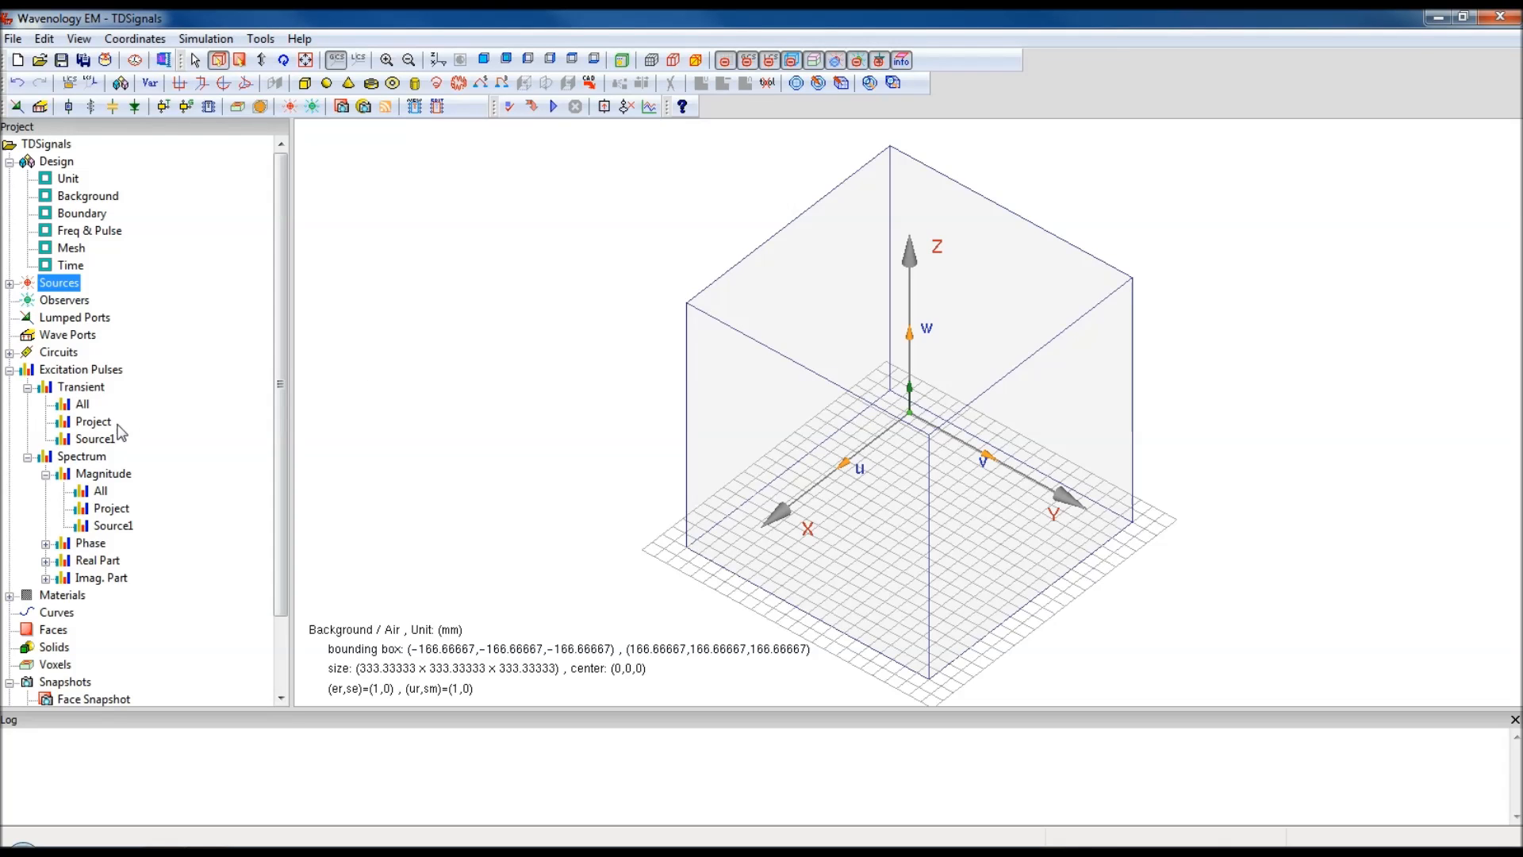
Step: Start a second electric dipole source at location 1 1 1 that uses an individual excitation pulse
{"action": "double_click", "coordinate": [48, 285]}
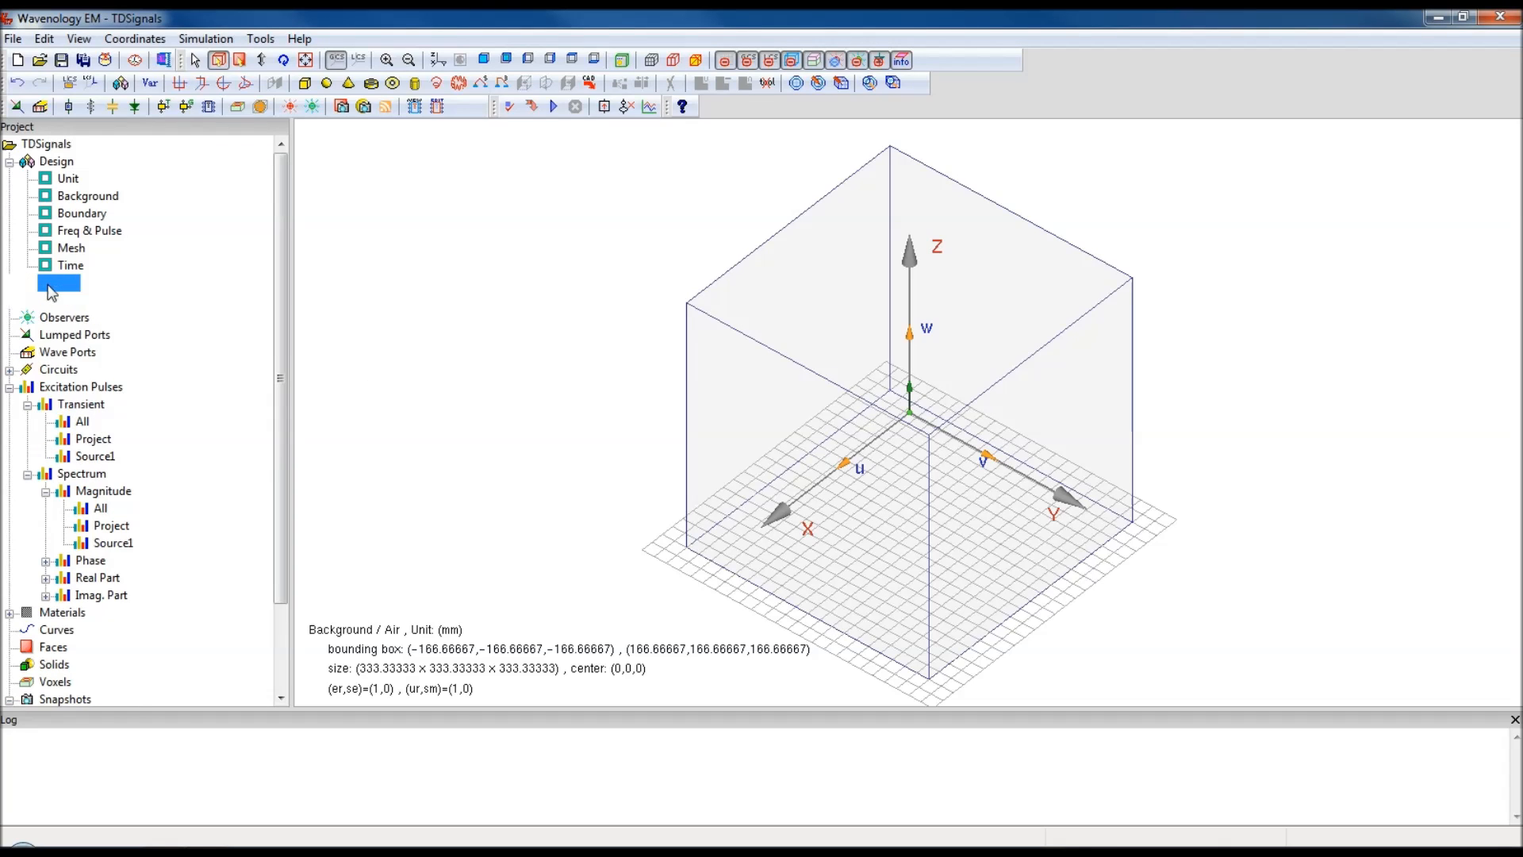
{"action": "right_click", "coordinate": [48, 287]}
{"action": "left_click", "coordinate": [88, 295]}
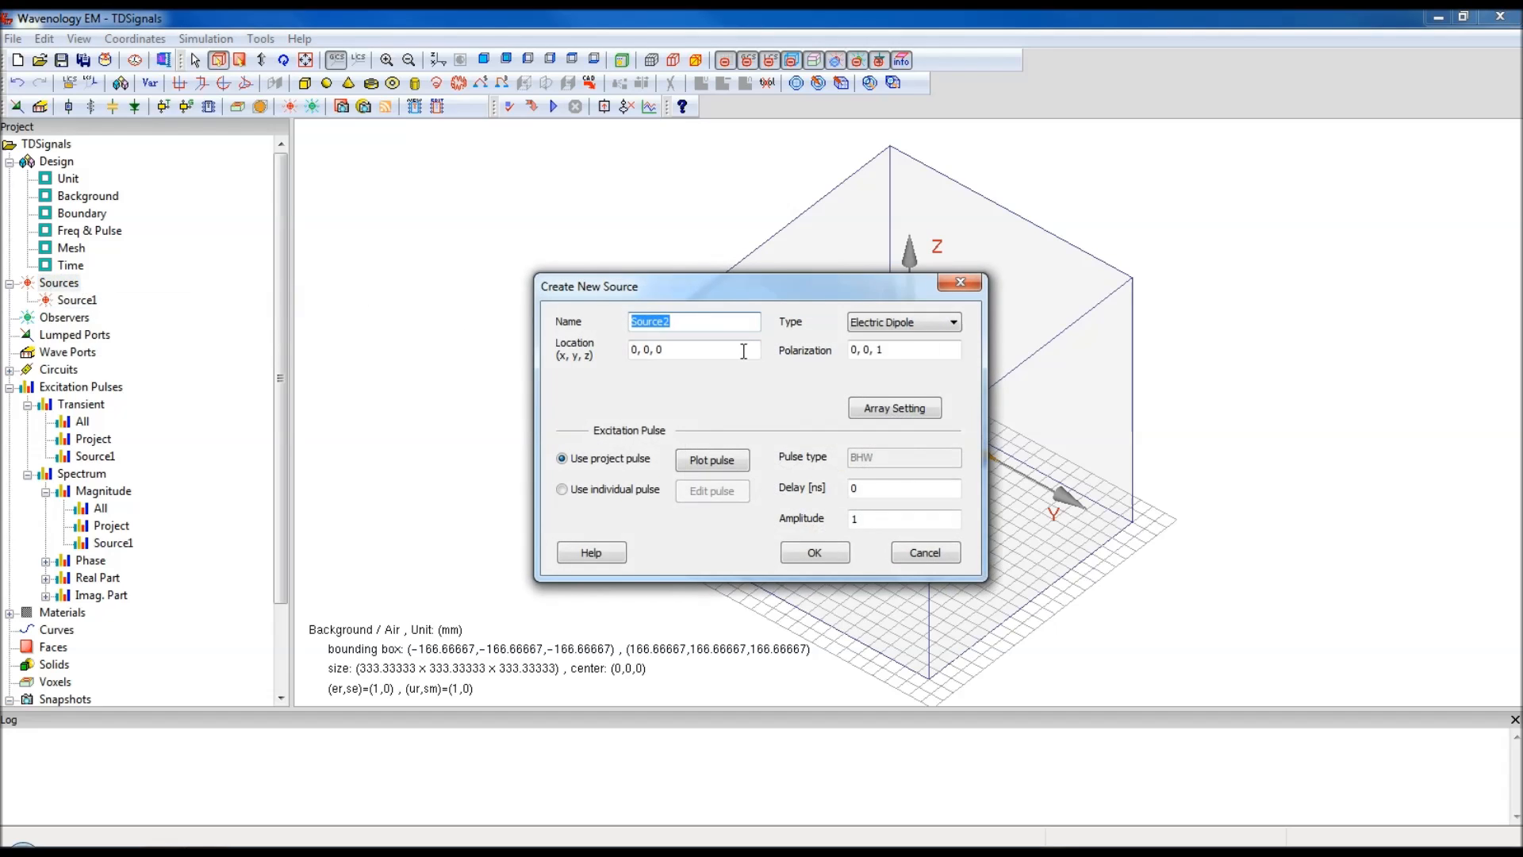
{"action": "left_click_drag", "start_coordinate": [632, 350], "coordinate": [676, 353]}
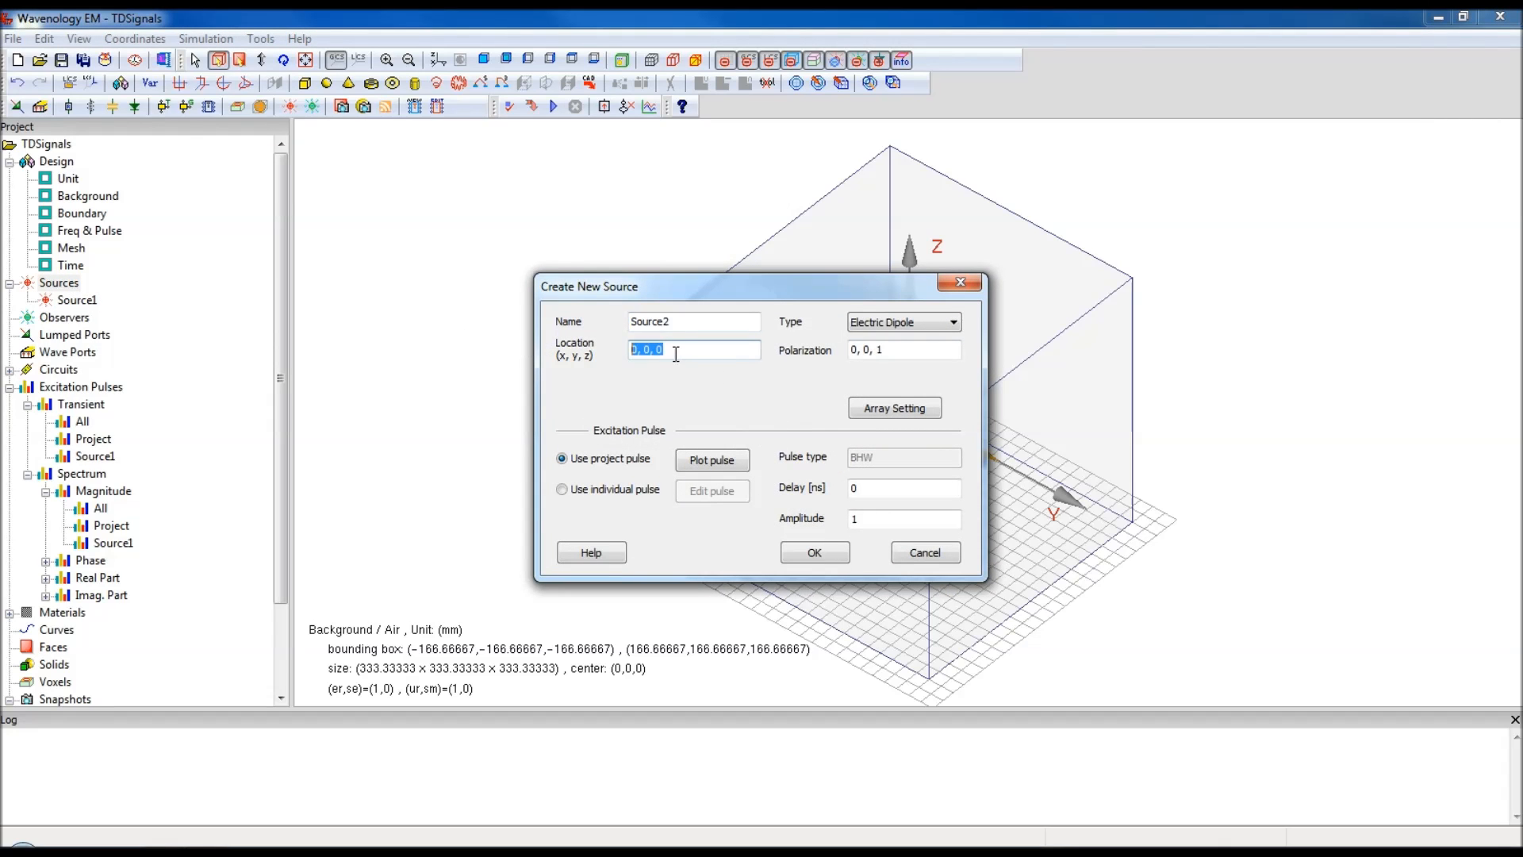
{"action": "type", "text": "1 1 1"}
{"action": "left_click", "coordinate": [611, 487]}
Step: Set the second source's pulse to a frequency range of 1 to 2 GHz, apply it and create the source
{"action": "left_click", "coordinate": [691, 492]}
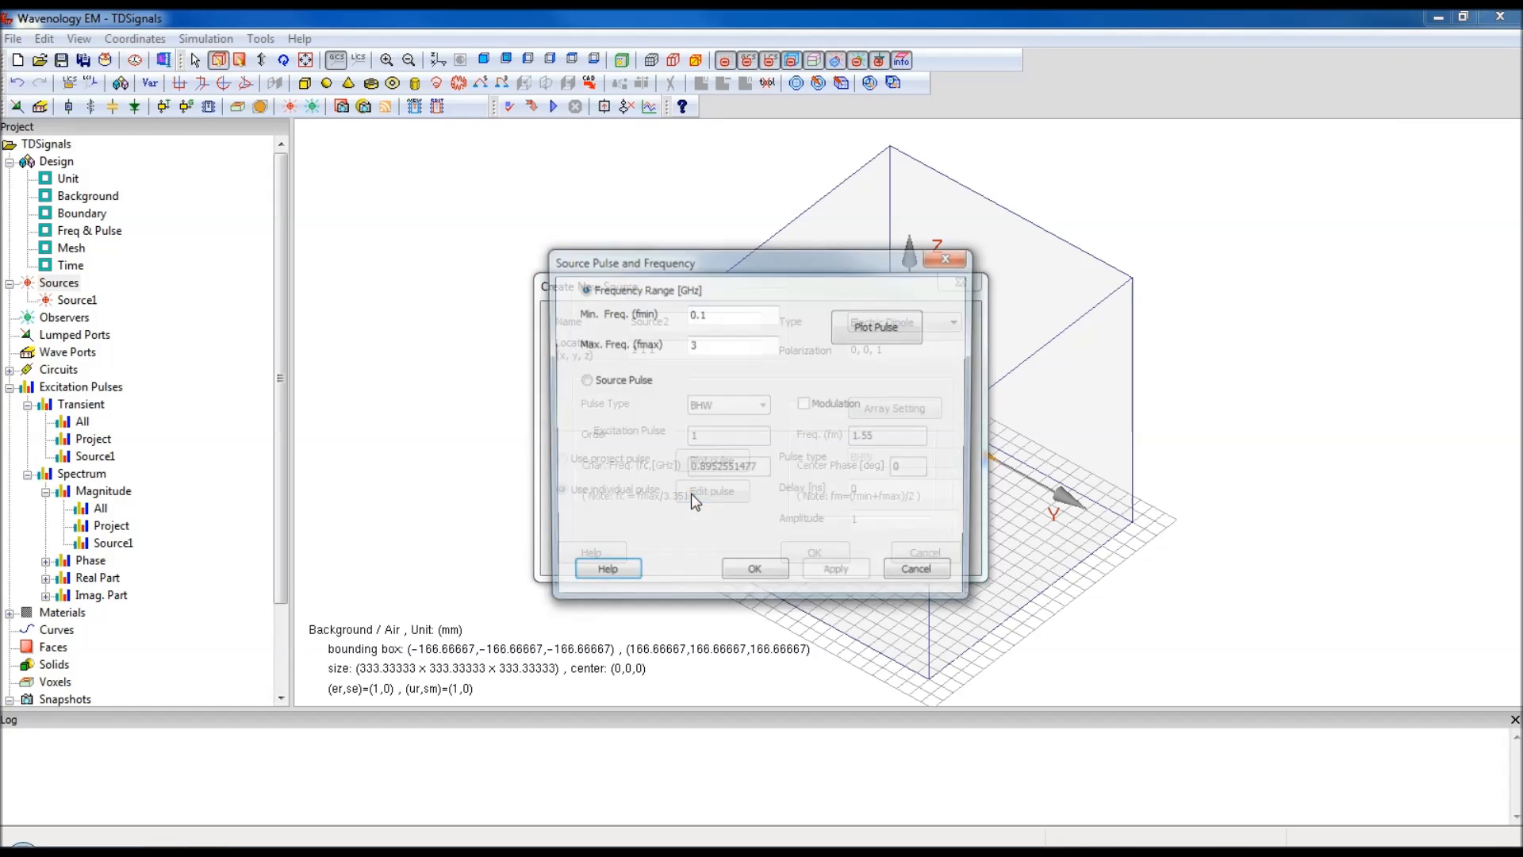
{"action": "type", "text": "1"}
{"action": "double_click", "coordinate": [719, 346]}
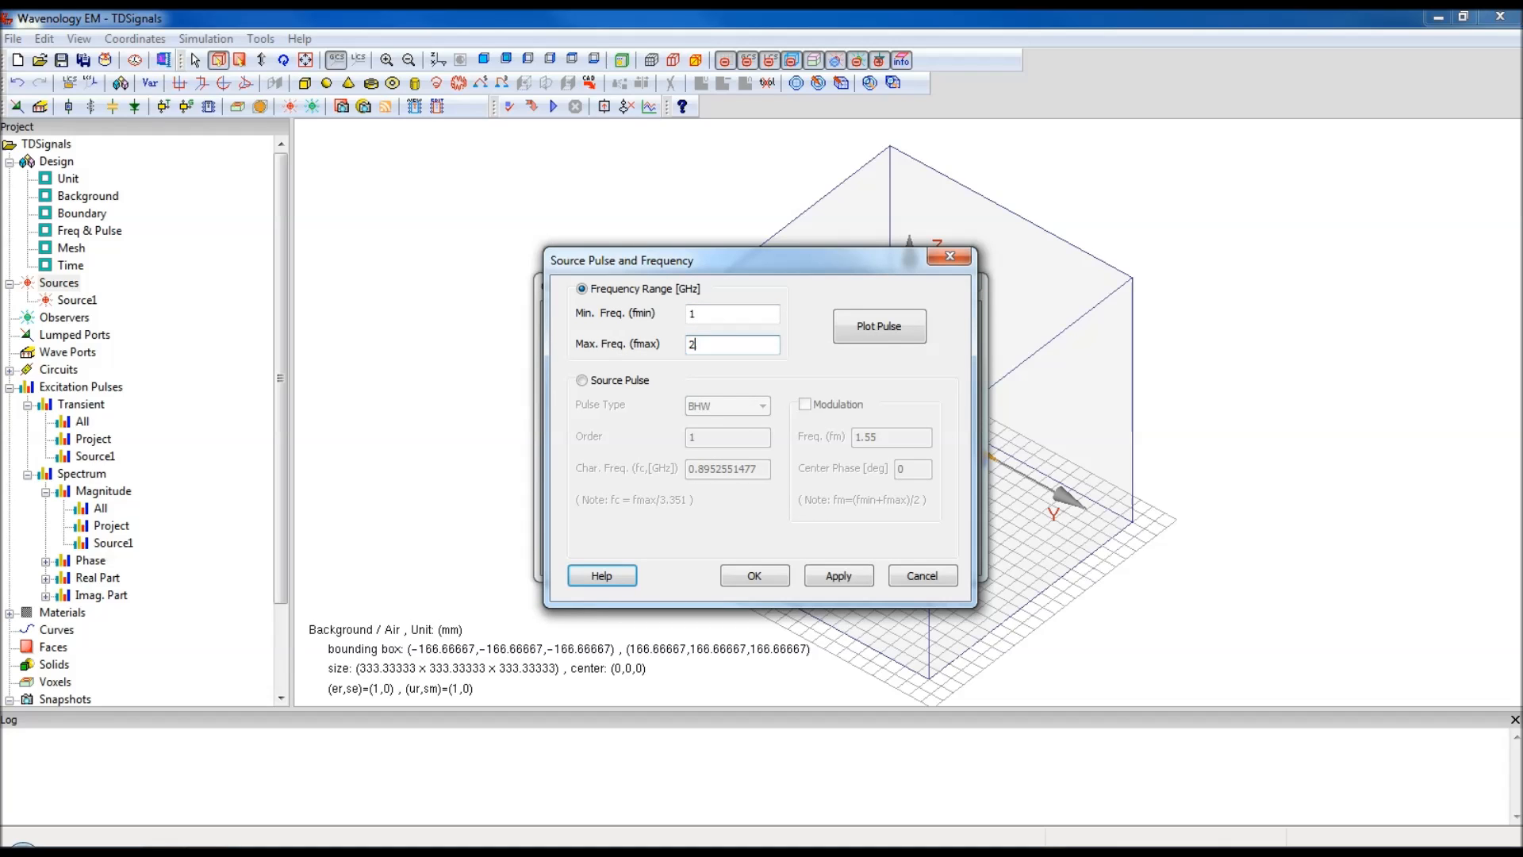
{"action": "type", "text": "2"}
{"action": "left_click", "coordinate": [845, 576]}
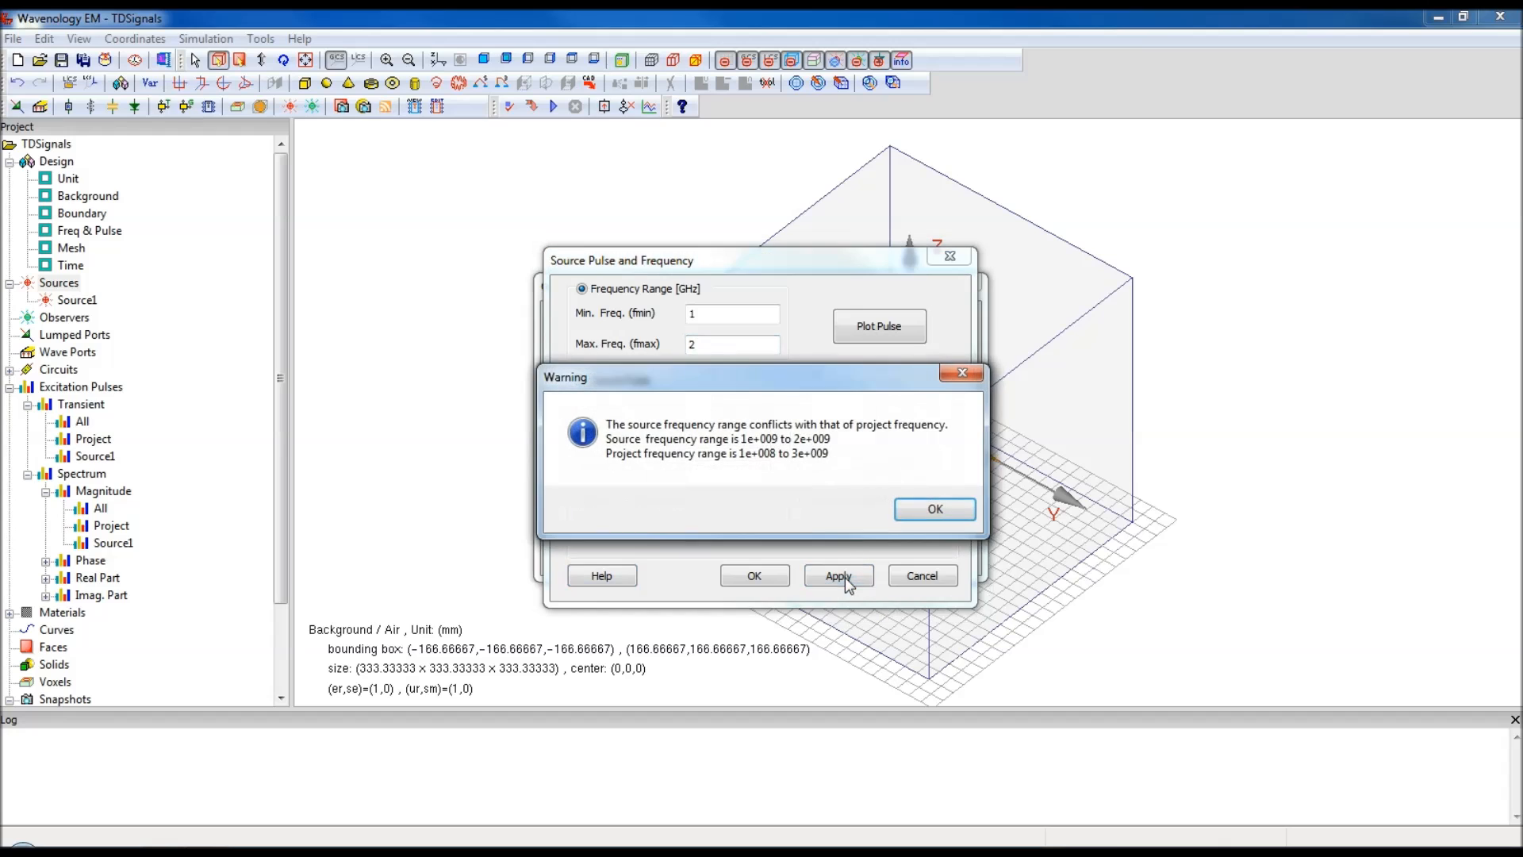
{"action": "left_click", "coordinate": [934, 508]}
{"action": "left_click", "coordinate": [757, 572]}
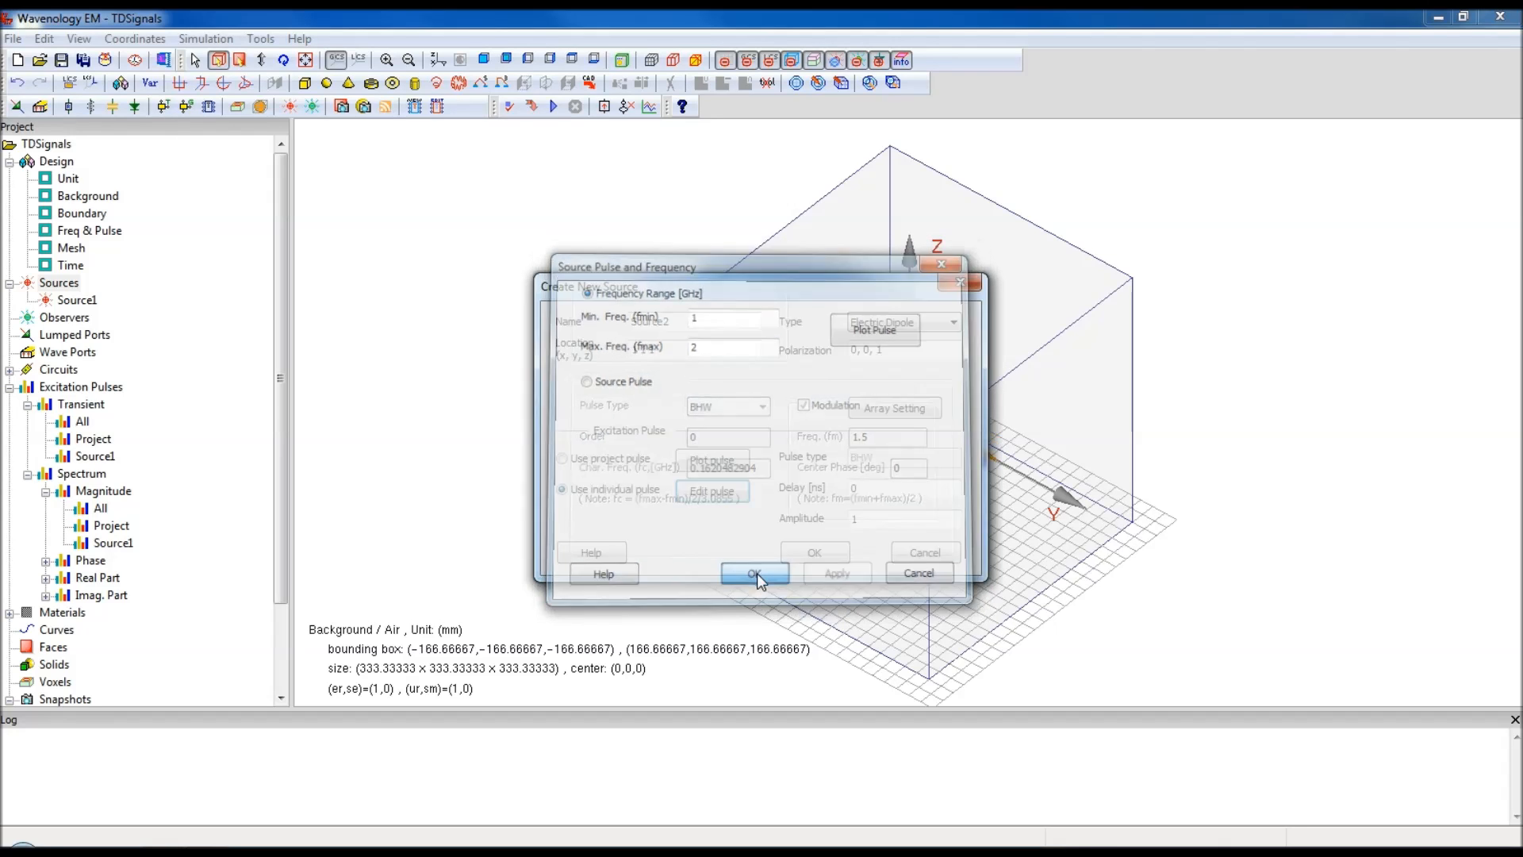
{"action": "left_click", "coordinate": [811, 554]}
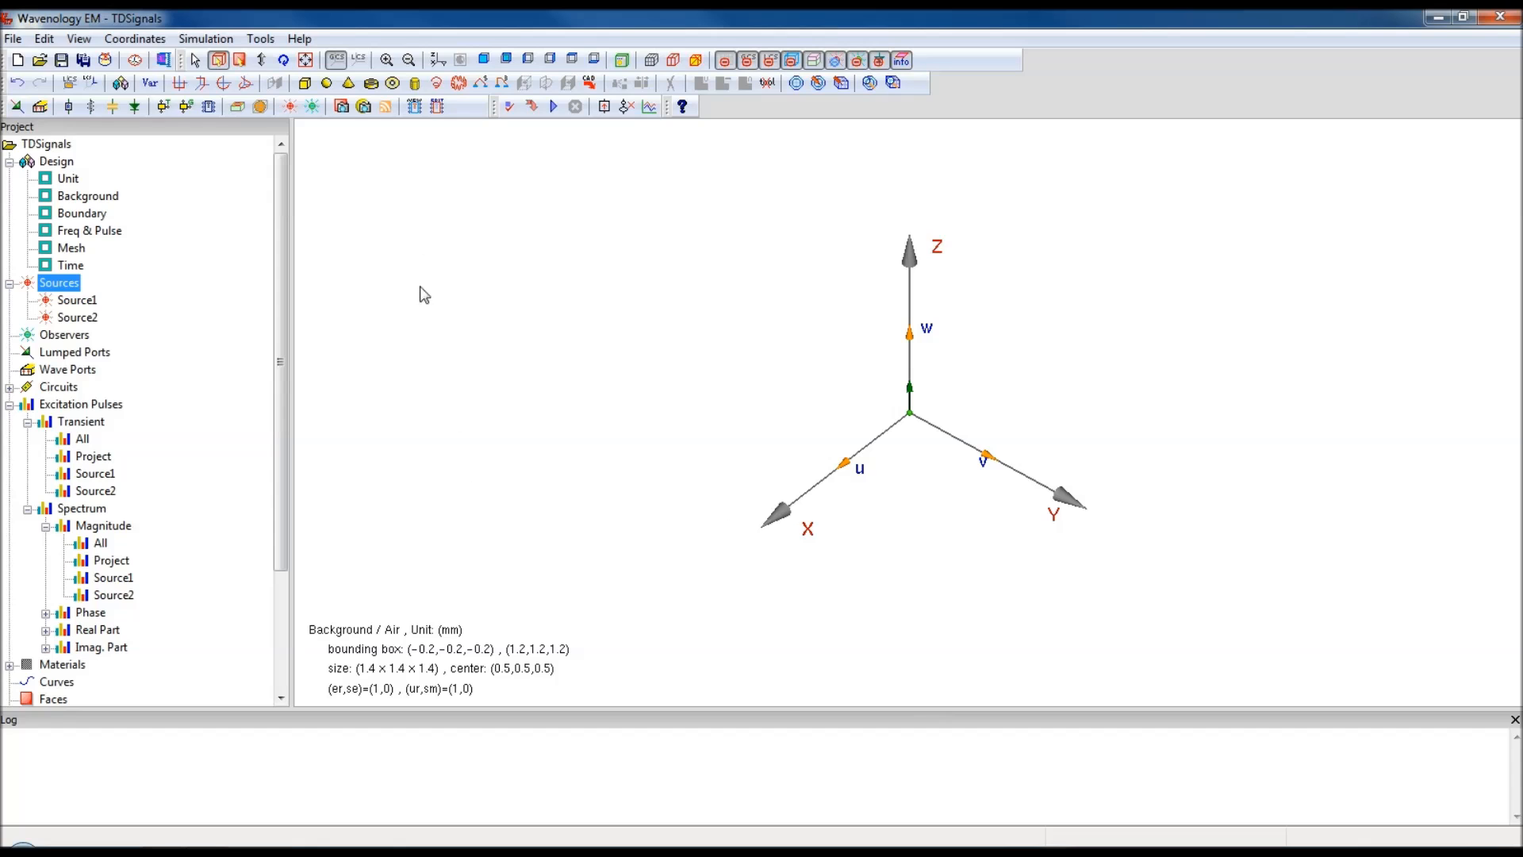
Step: Plot the transient excitation pulses and the spectrum magnitudes of the project and all sources together
{"action": "left_click", "coordinate": [436, 60]}
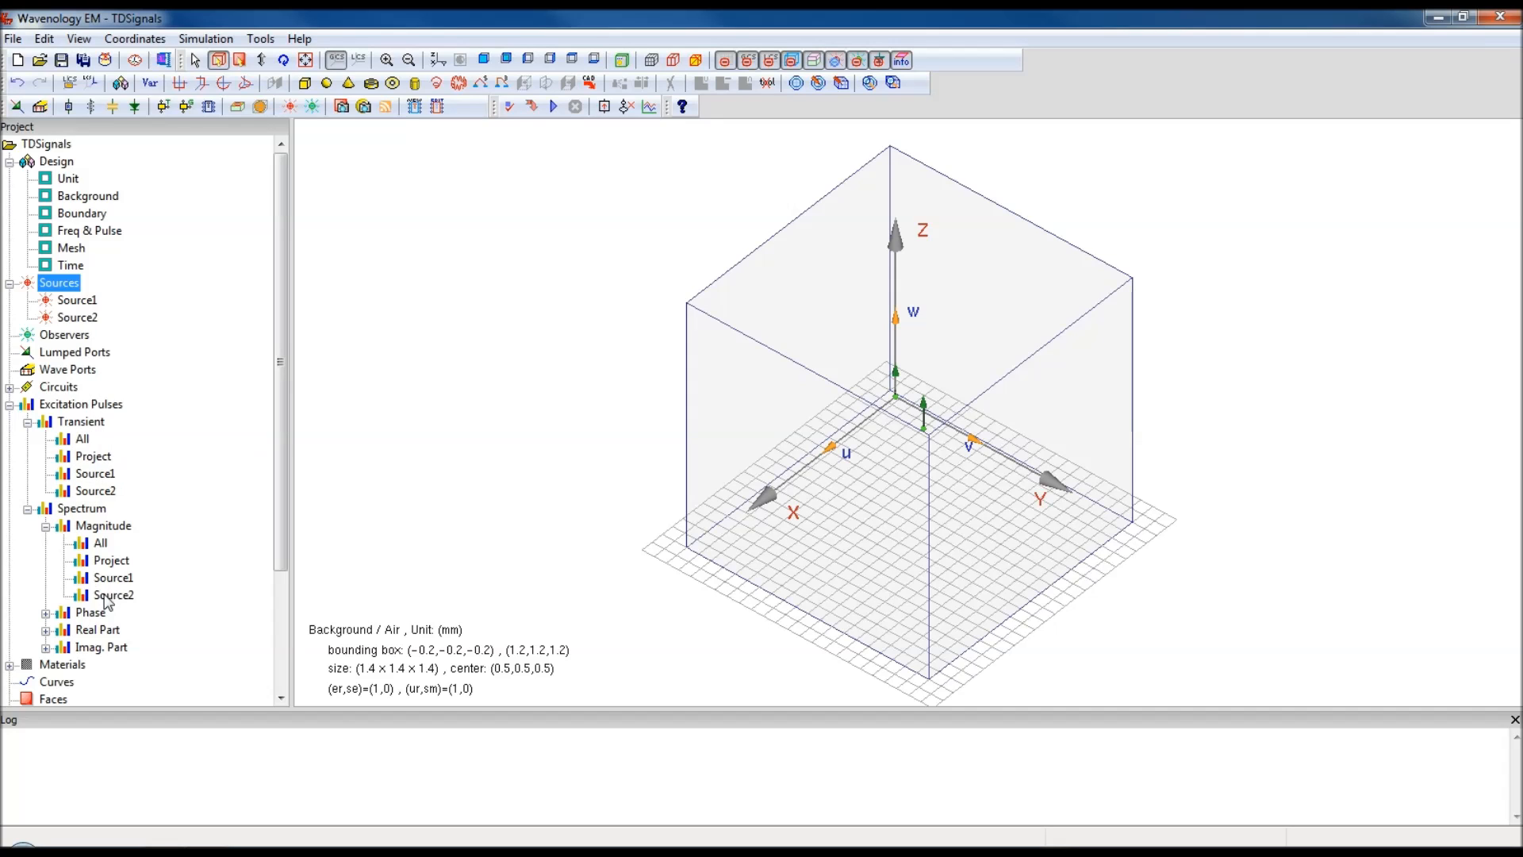
{"action": "left_click", "coordinate": [86, 407]}
{"action": "left_click", "coordinate": [83, 441]}
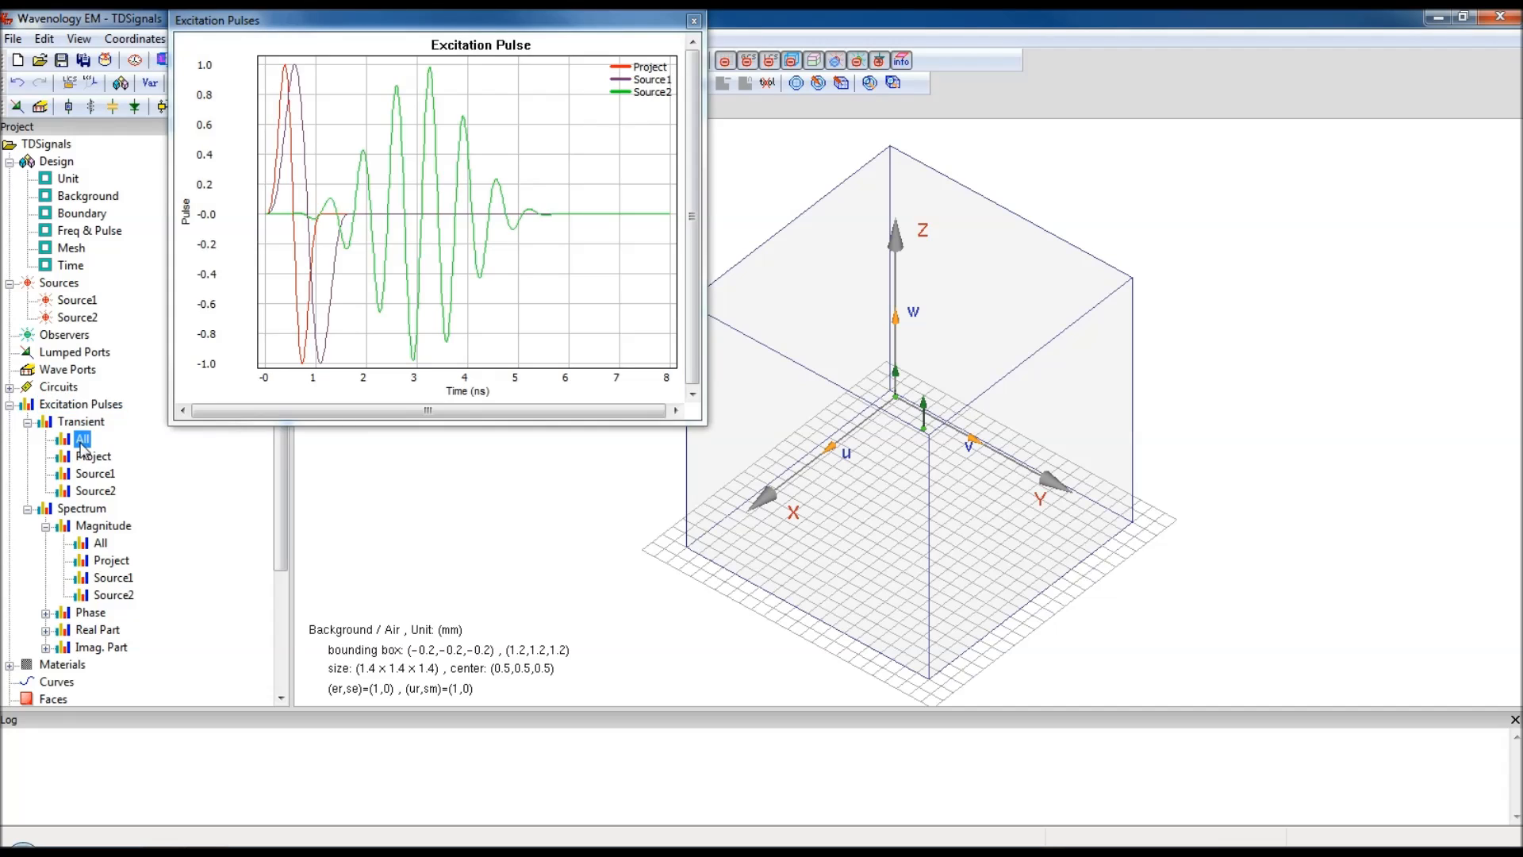
{"action": "left_click", "coordinate": [100, 542]}
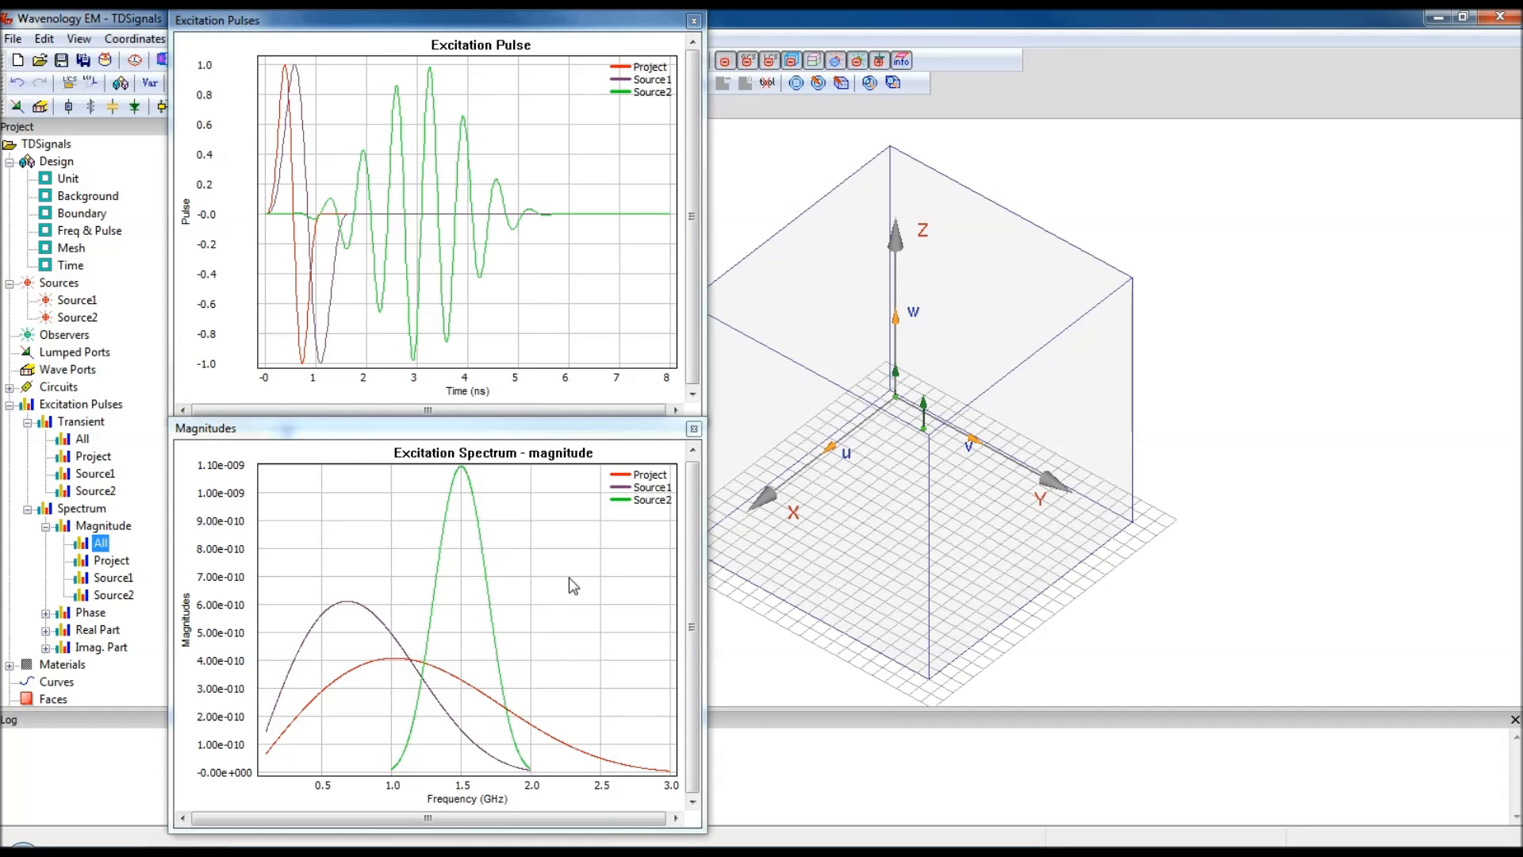
Step: Start a third electric dipole source at location 2 2 2 that uses an individual excitation pulse
{"action": "left_click", "coordinate": [61, 285]}
{"action": "right_click", "coordinate": [61, 286]}
{"action": "left_click", "coordinate": [151, 300]}
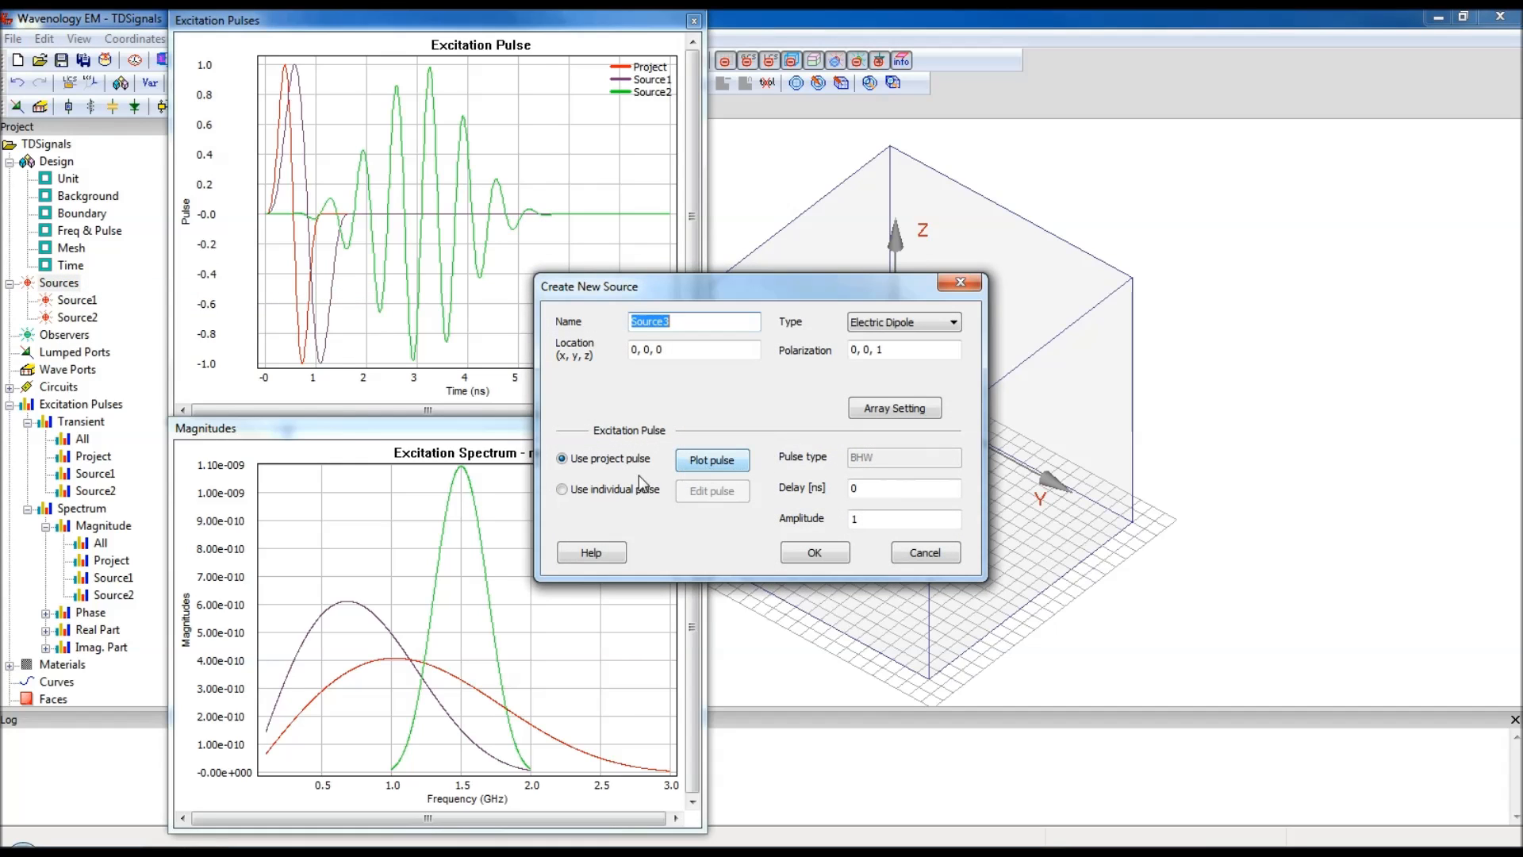
{"action": "left_click_drag", "start_coordinate": [695, 350], "coordinate": [523, 347]}
{"action": "type", "text": "2 2 2"}
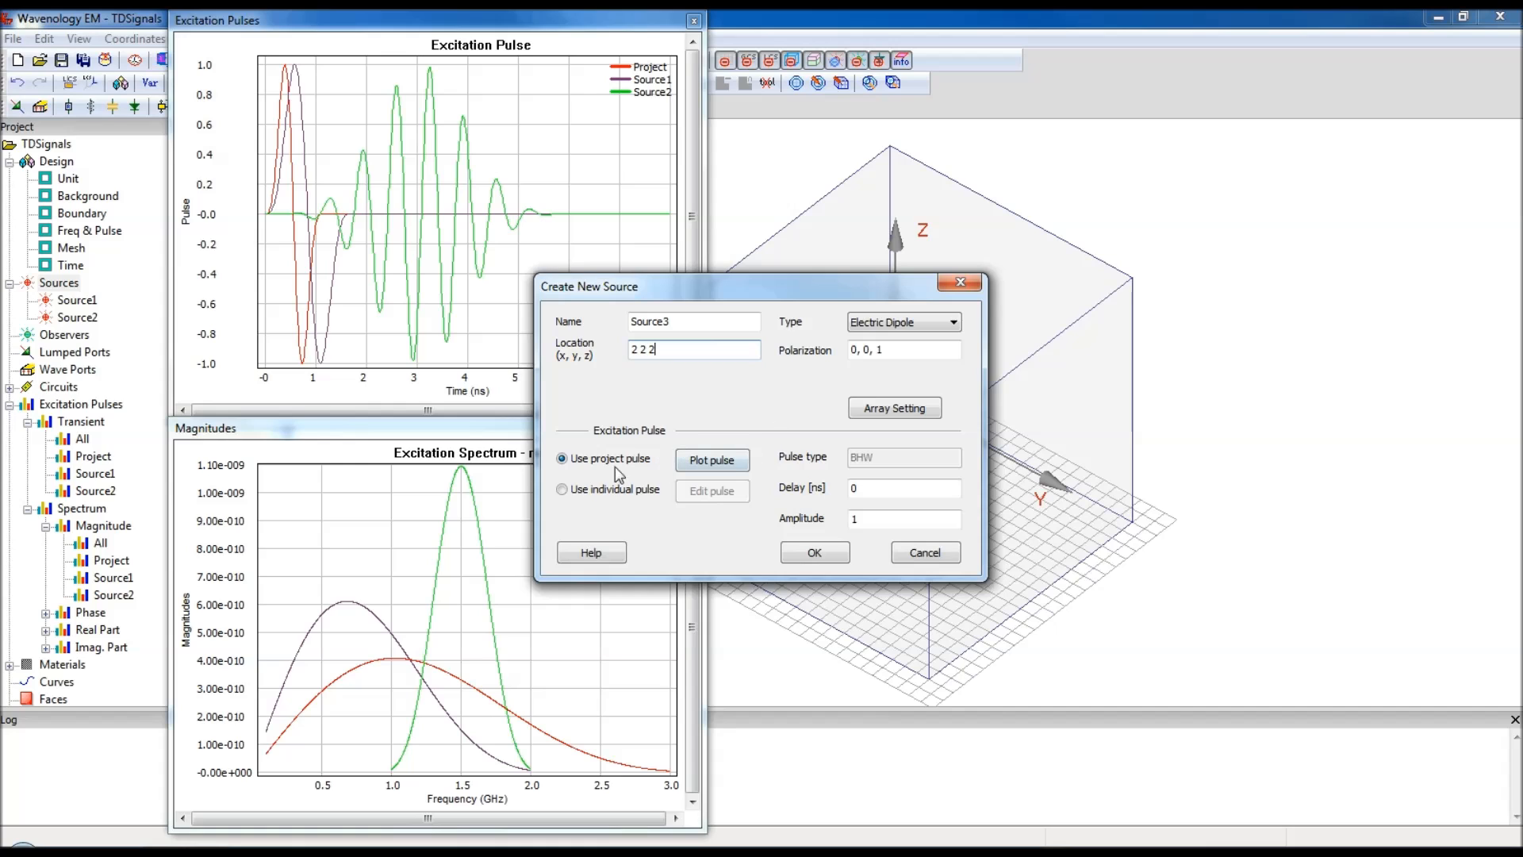
{"action": "left_click", "coordinate": [573, 491]}
Step: Define the third source's excitation as a Rectangle source pulse with a width of 0.09 ns and apply it
{"action": "left_click", "coordinate": [724, 495]}
{"action": "left_click", "coordinate": [602, 384]}
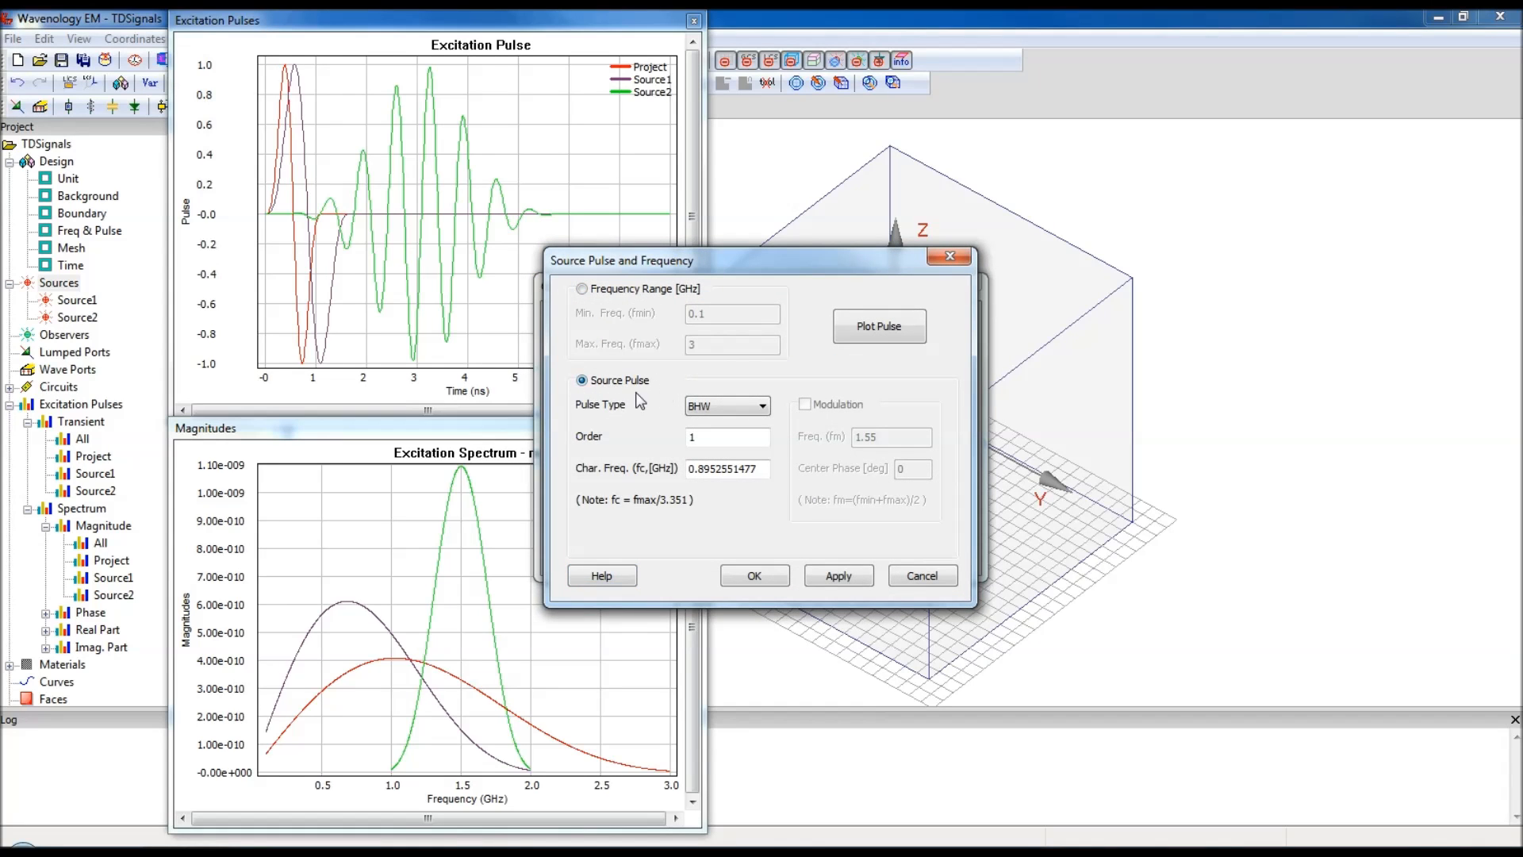
{"action": "left_click", "coordinate": [713, 407]}
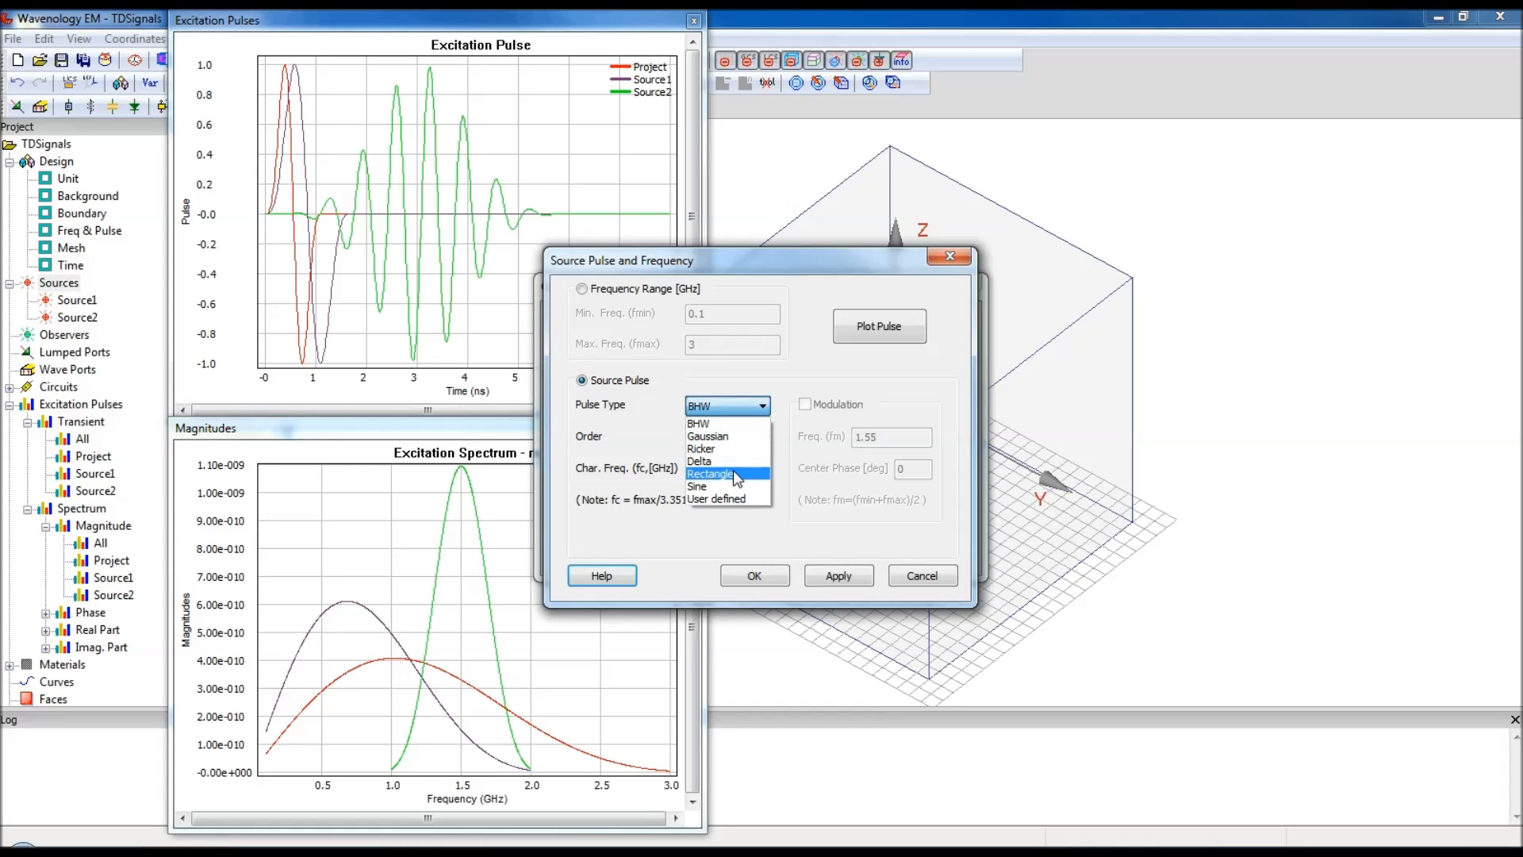
{"action": "left_click", "coordinate": [735, 475]}
{"action": "double_click", "coordinate": [728, 436]}
{"action": "type", "text": "0.09"}
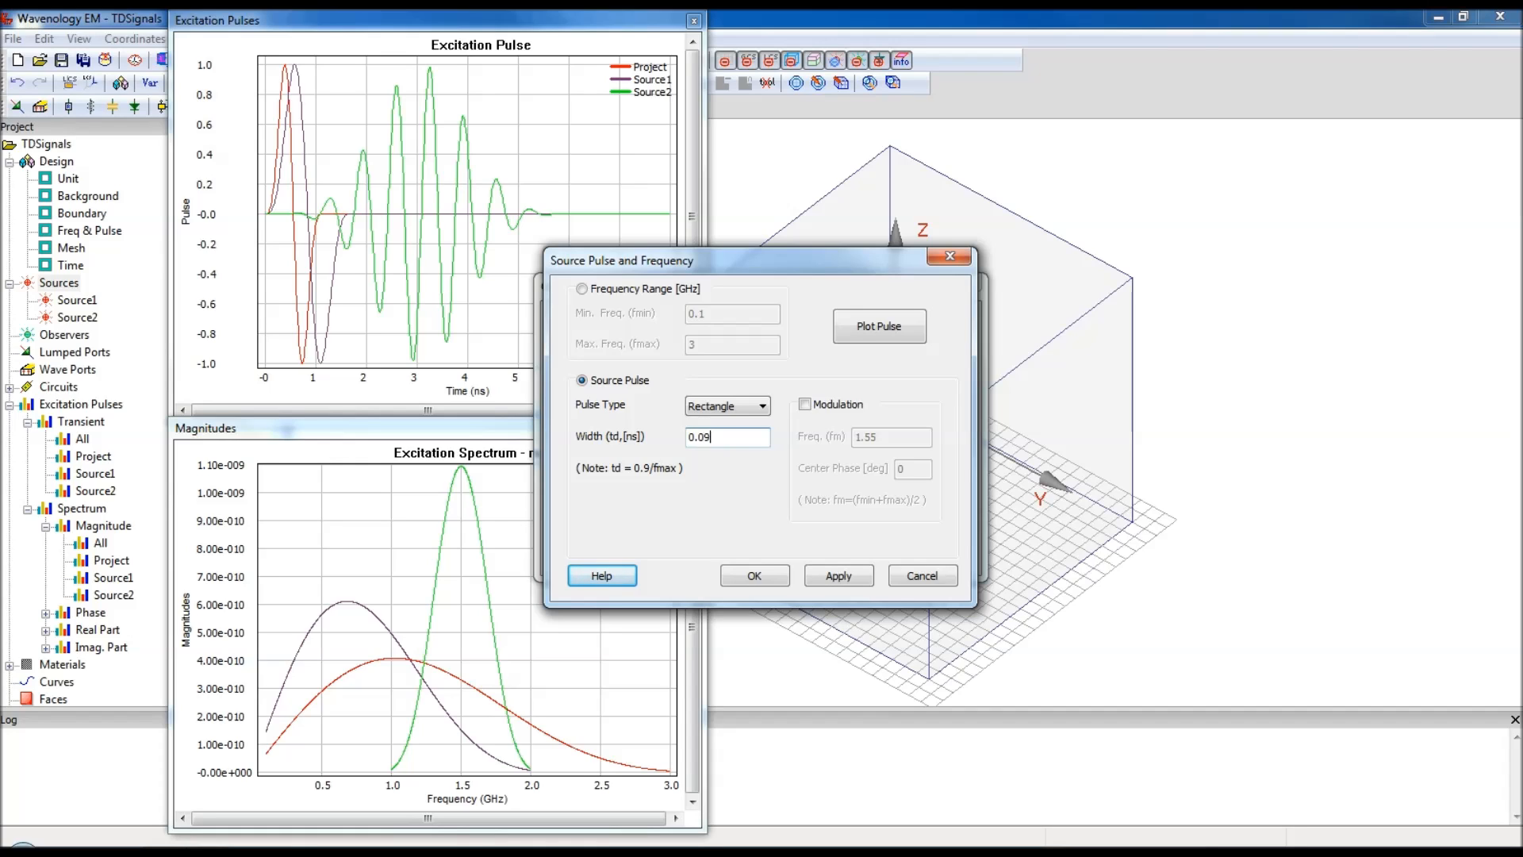
{"action": "left_click", "coordinate": [826, 577]}
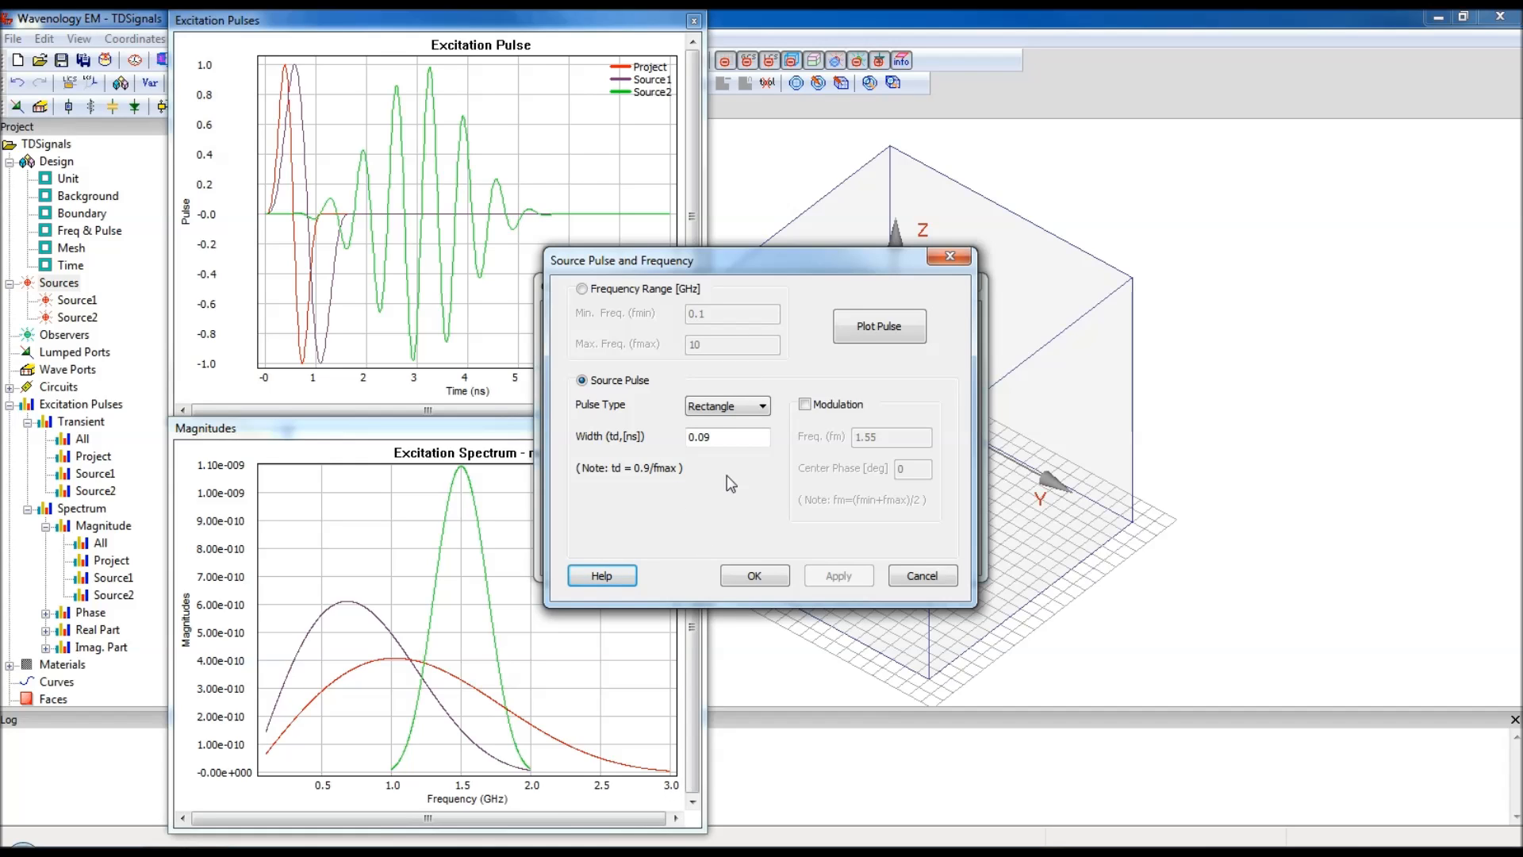
Step: Set the rectangle pulse width to 0.3 ns, apply it and create the third source
{"action": "key", "text": "BackSpace"}
{"action": "key", "text": "BackSpace"}
{"action": "type", "text": "3"}
{"action": "left_click", "coordinate": [855, 577]}
{"action": "left_click", "coordinate": [766, 582]}
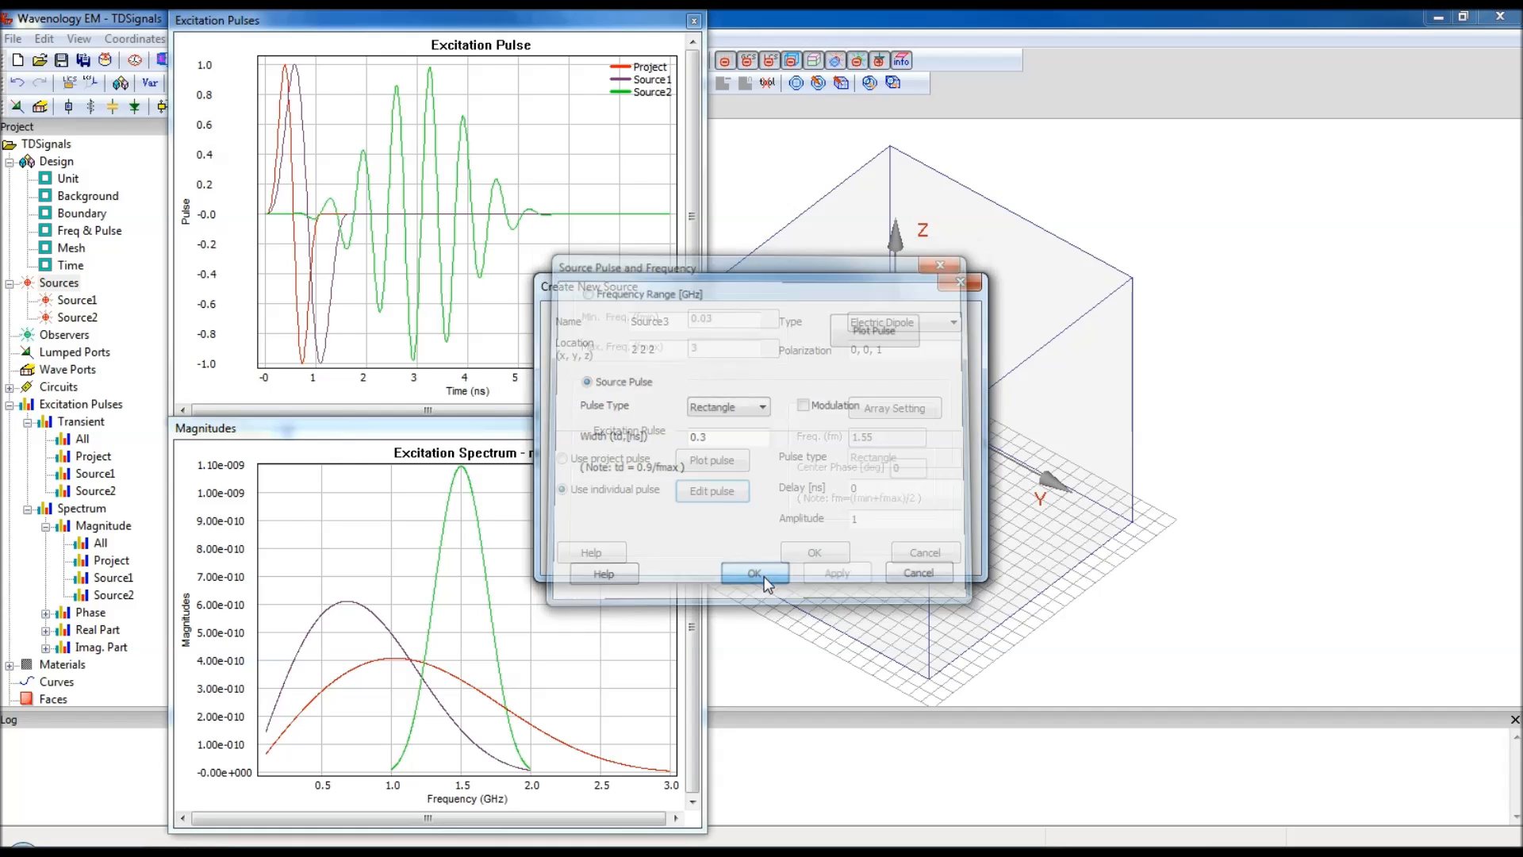
{"action": "left_click", "coordinate": [826, 554]}
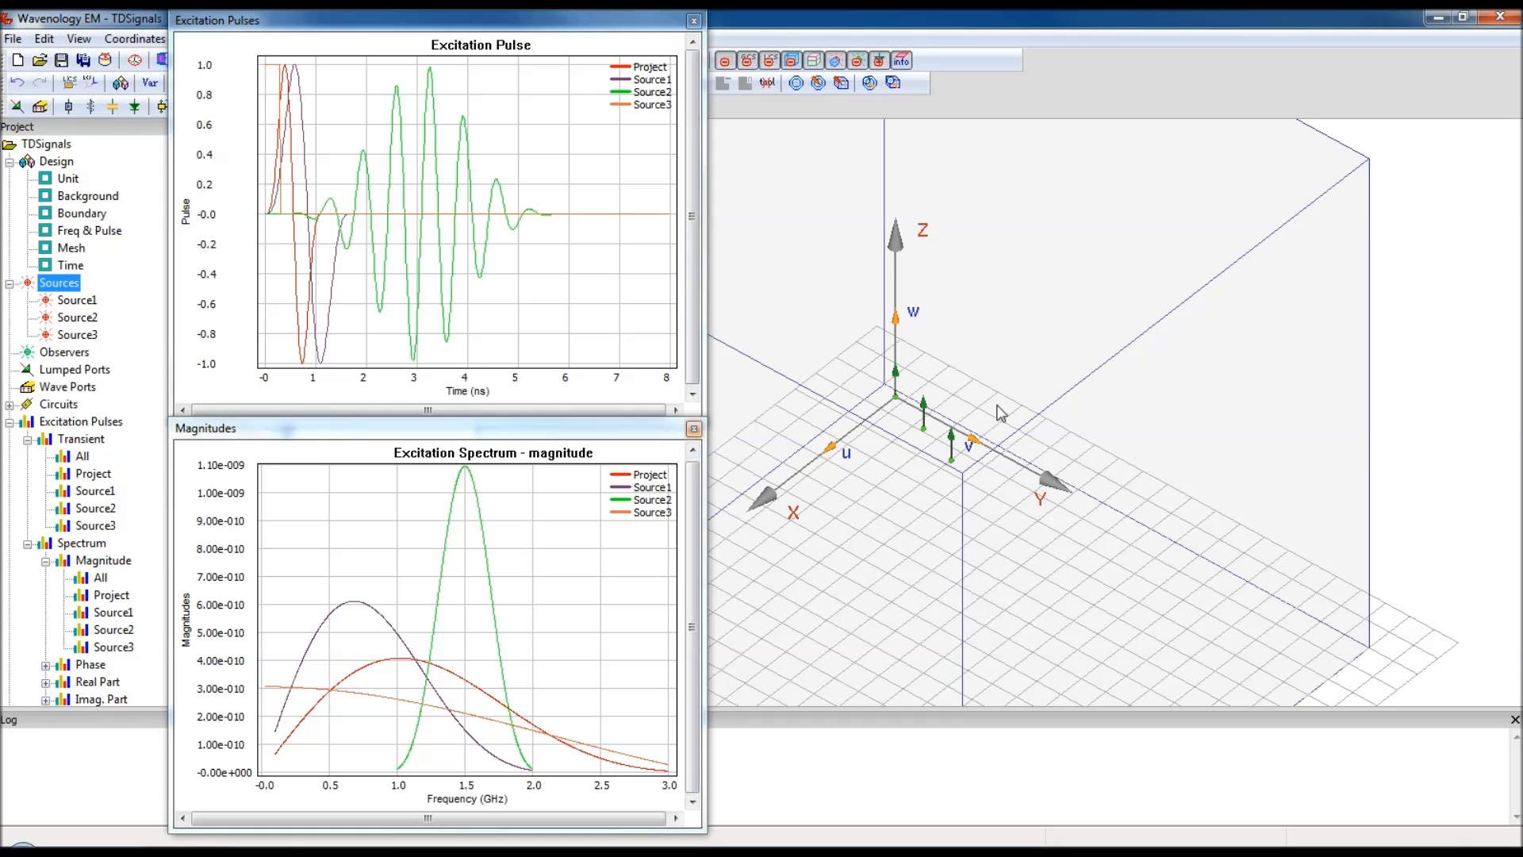
Step: Close the magnitude and excitation pulse plots and examine the three sources in the 3D model
{"action": "left_click", "coordinate": [693, 428]}
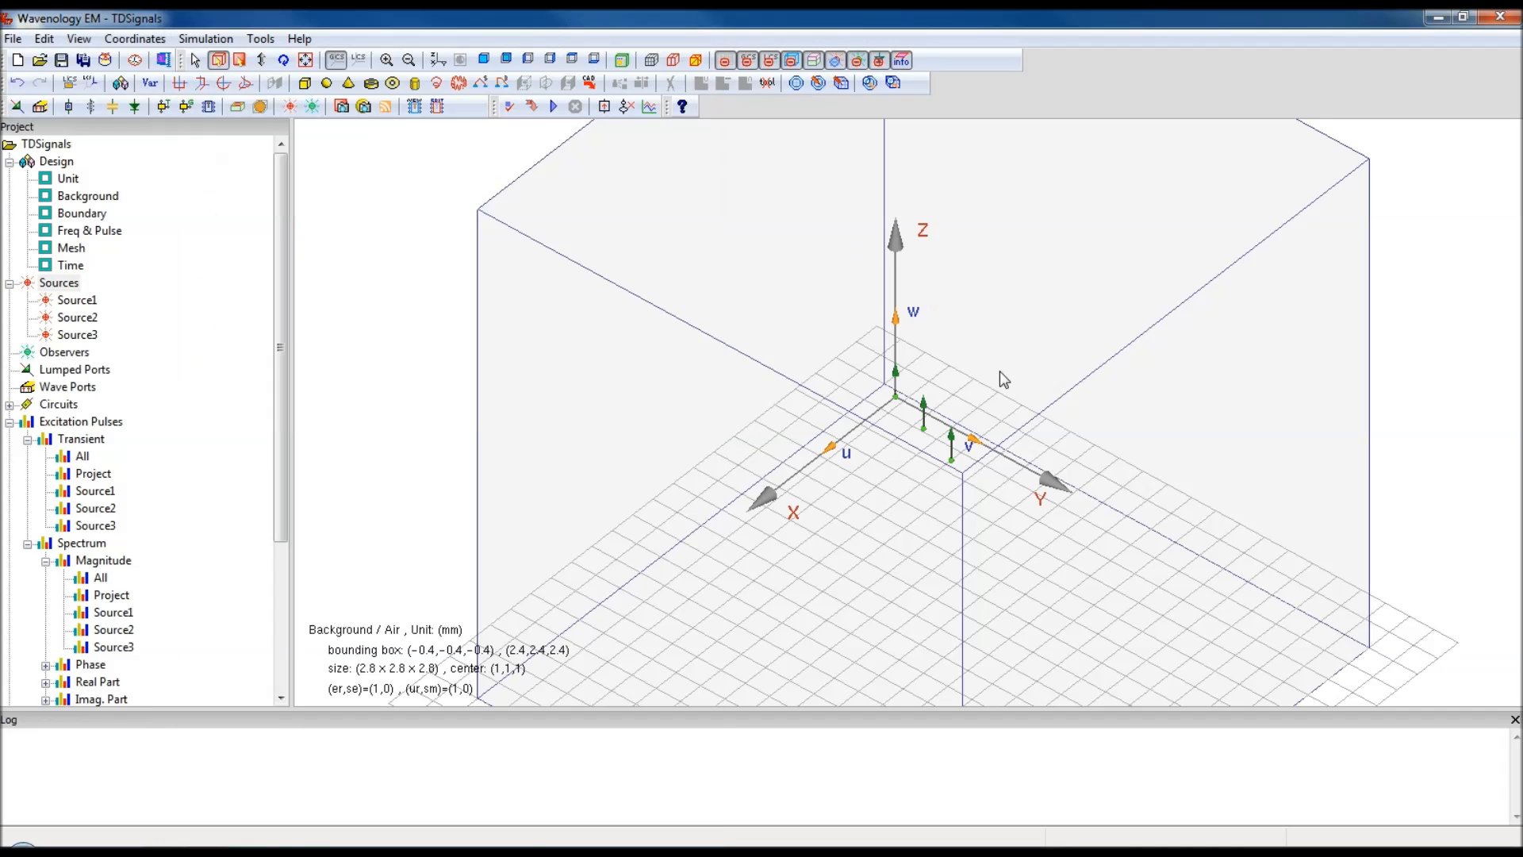
{"action": "scroll", "coordinate": [940, 406], "scroll_direction": "down", "scroll_amount": 5}
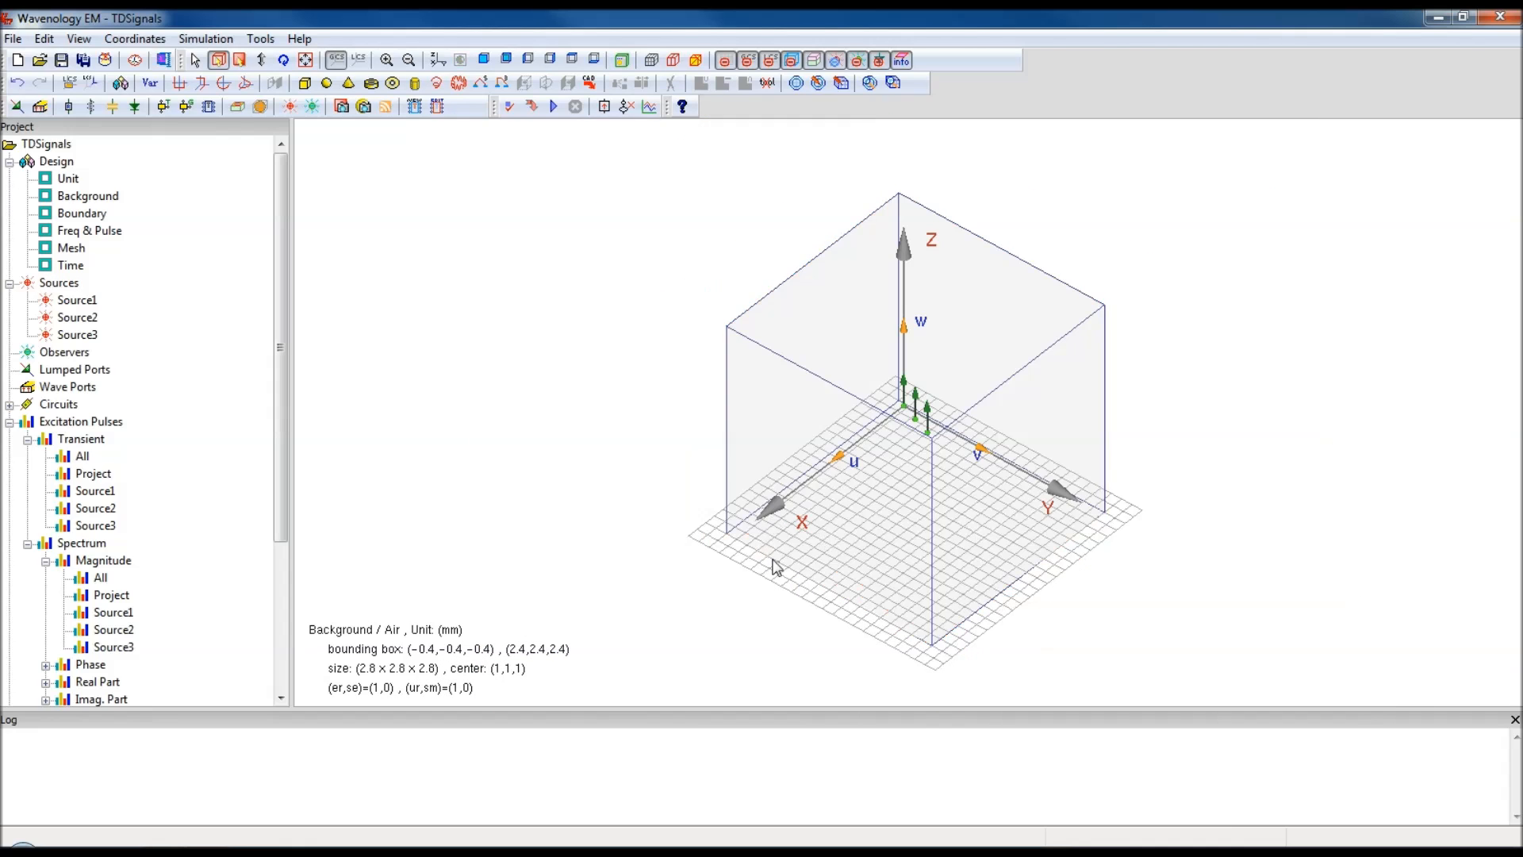
{"action": "middle_click_drag", "start_coordinate": [809, 452], "coordinate": [1071, 474]}
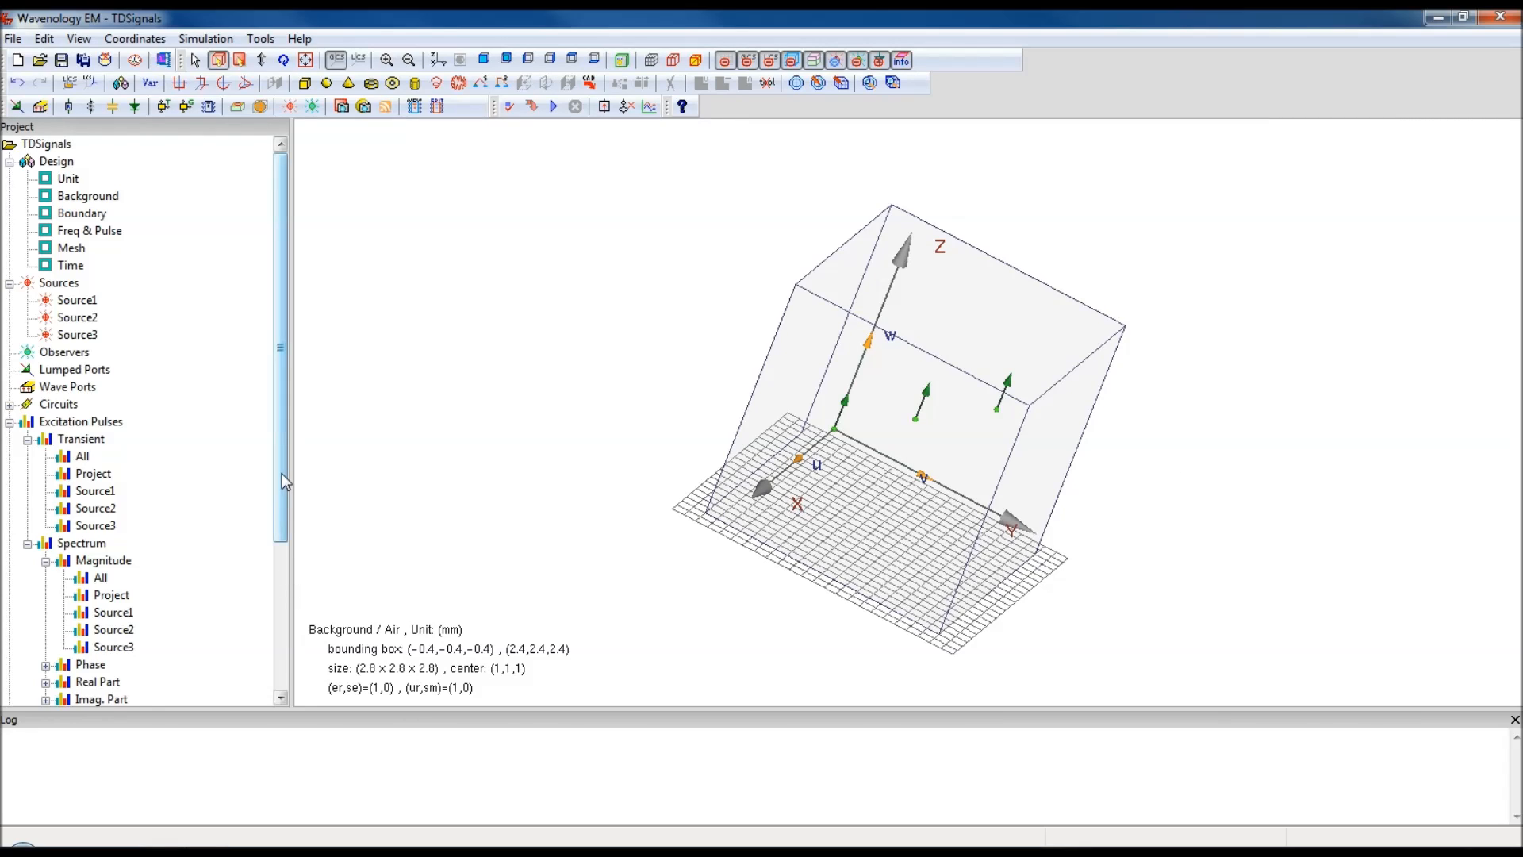
{"action": "left_click_drag", "start_coordinate": [282, 480], "coordinate": [283, 627]}
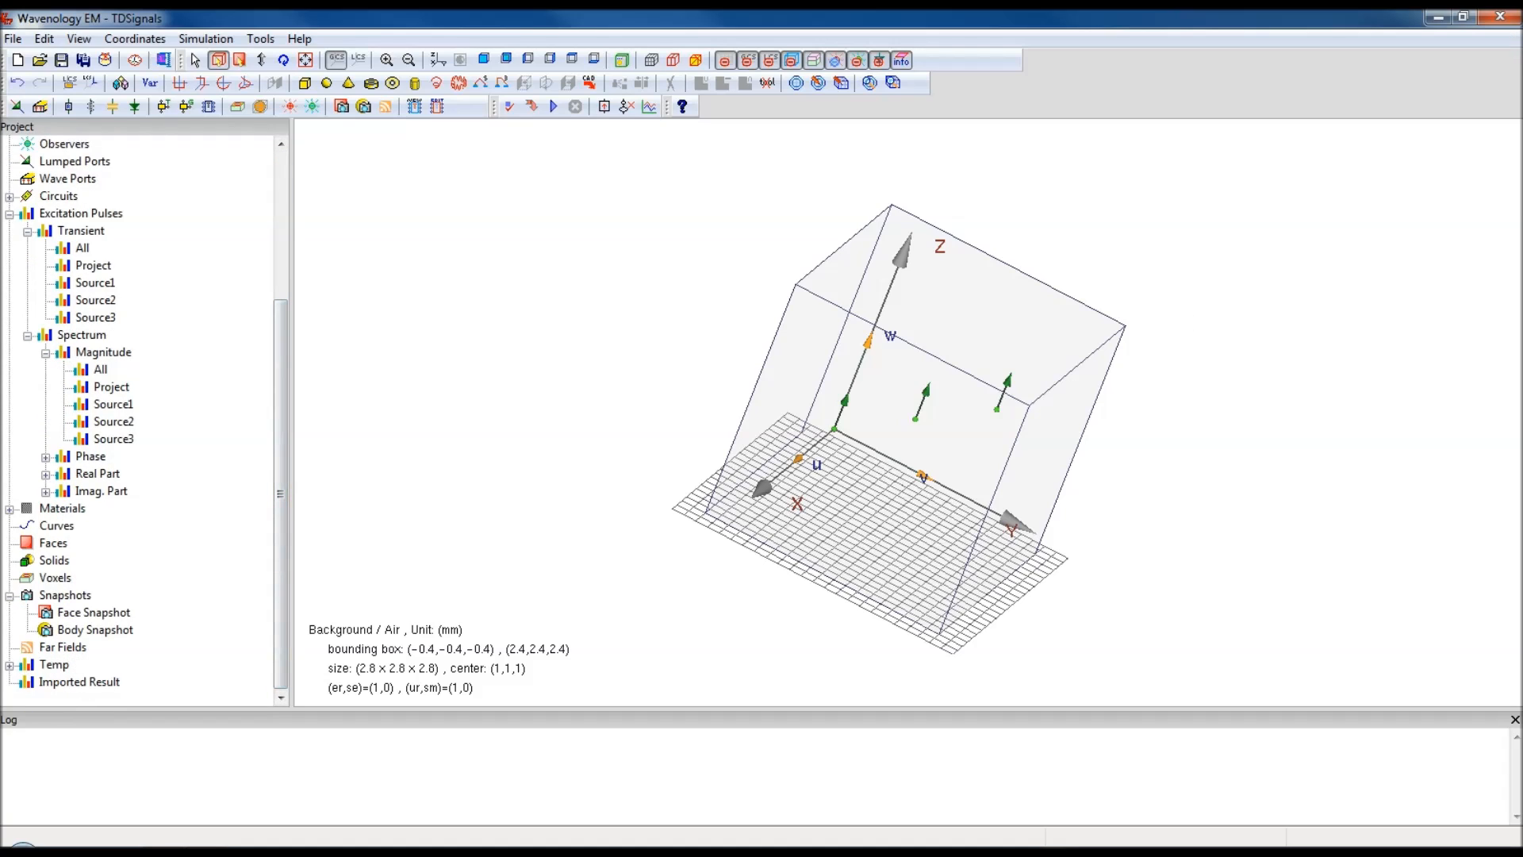